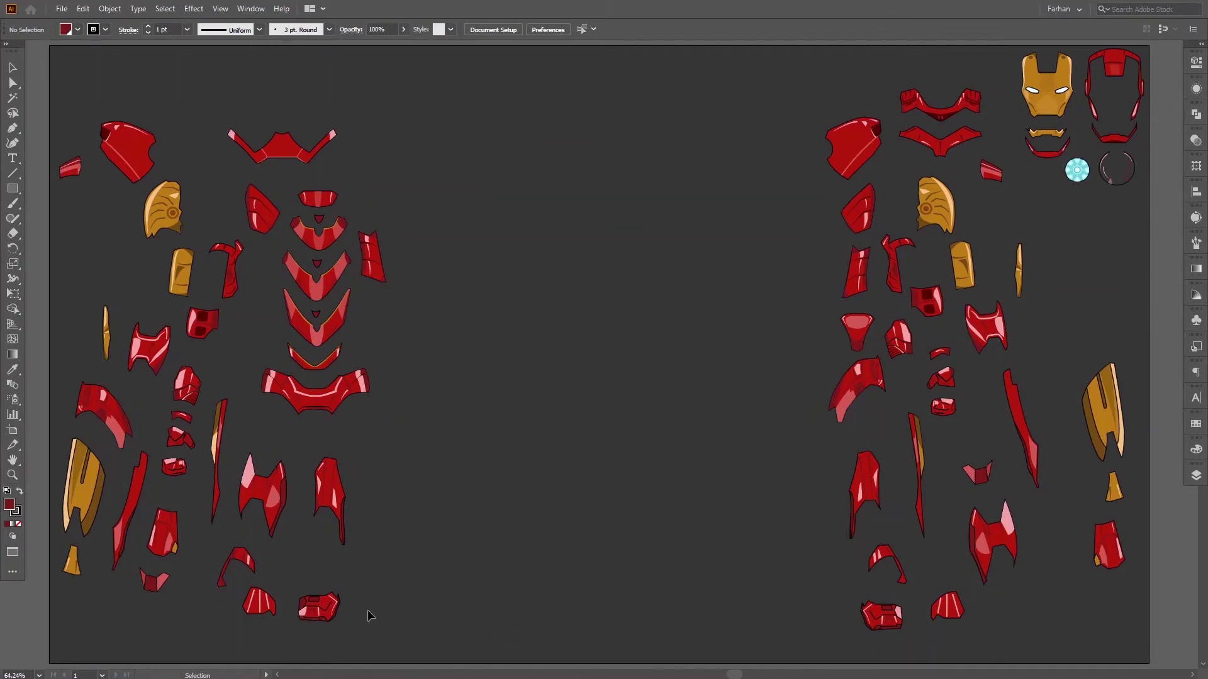
Step: Place both feet at bottom centre and stack the matching boot pieces onto each
drag(326, 609, 530, 625)
drag(881, 619, 672, 628)
drag(261, 605, 500, 567)
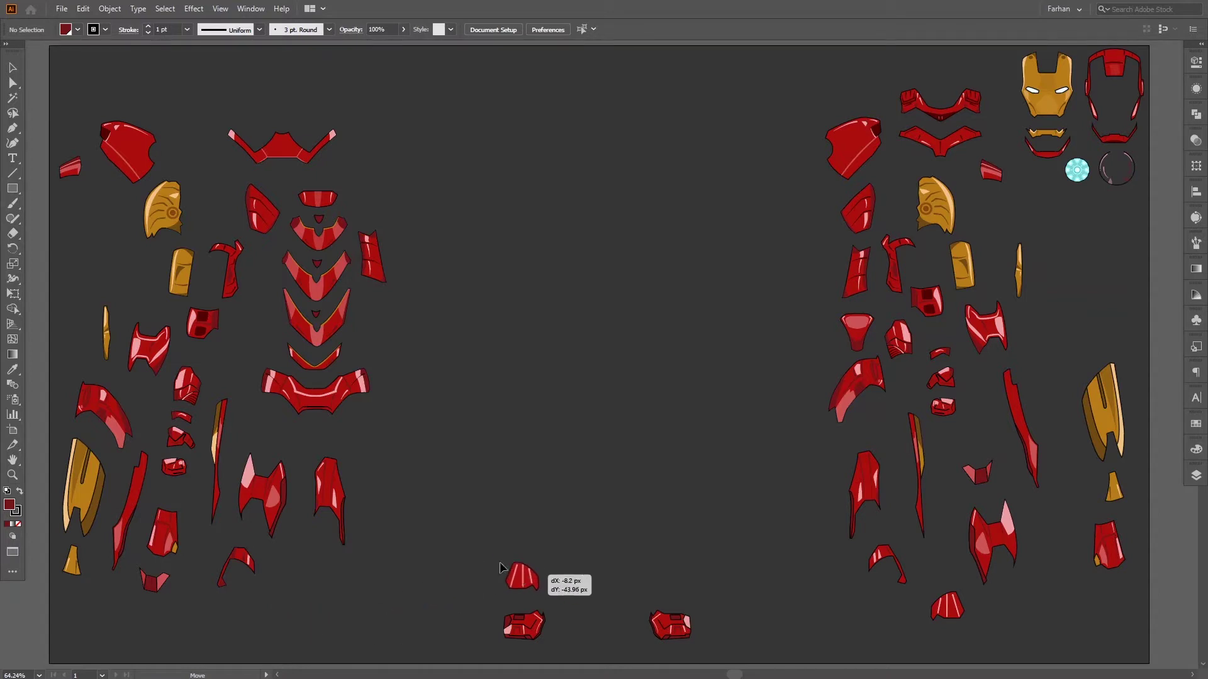
drag(947, 607, 698, 578)
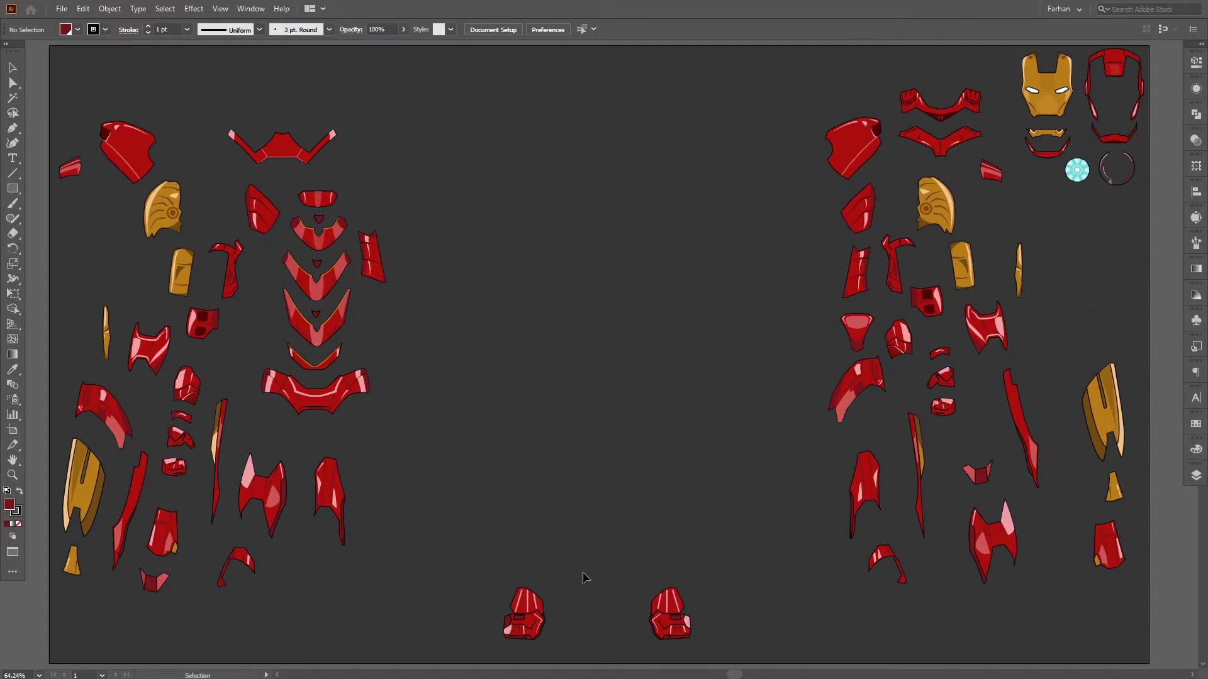
drag(248, 567, 532, 585)
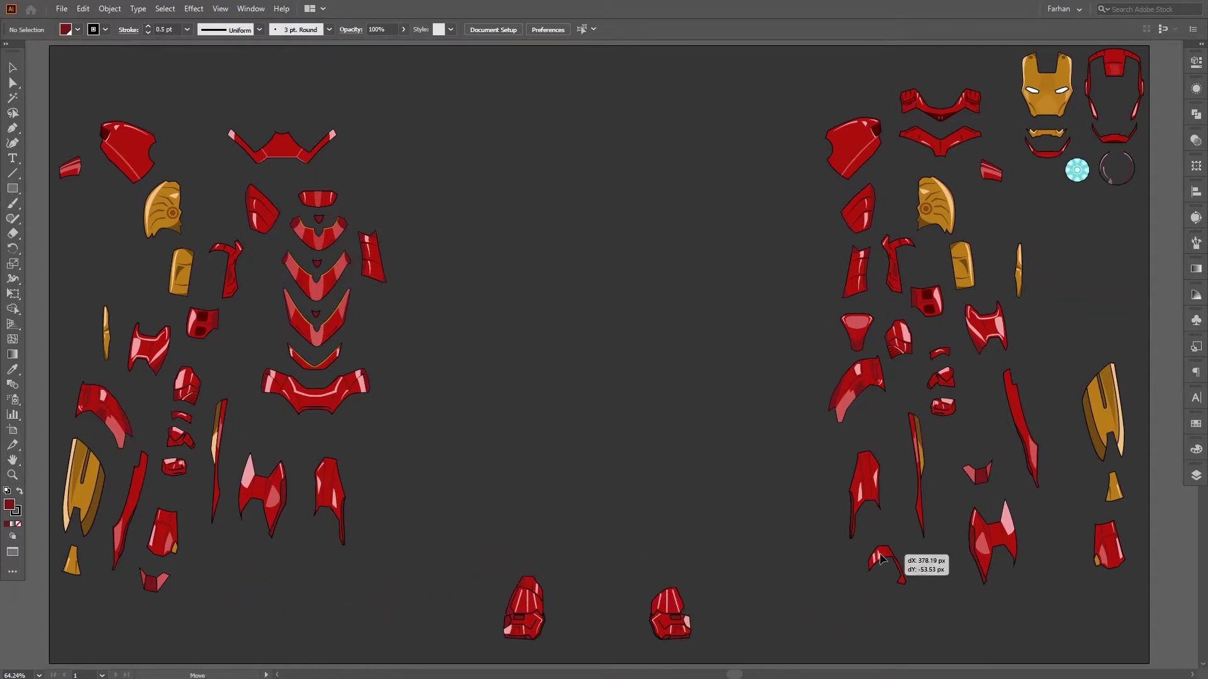
drag(881, 559, 666, 588)
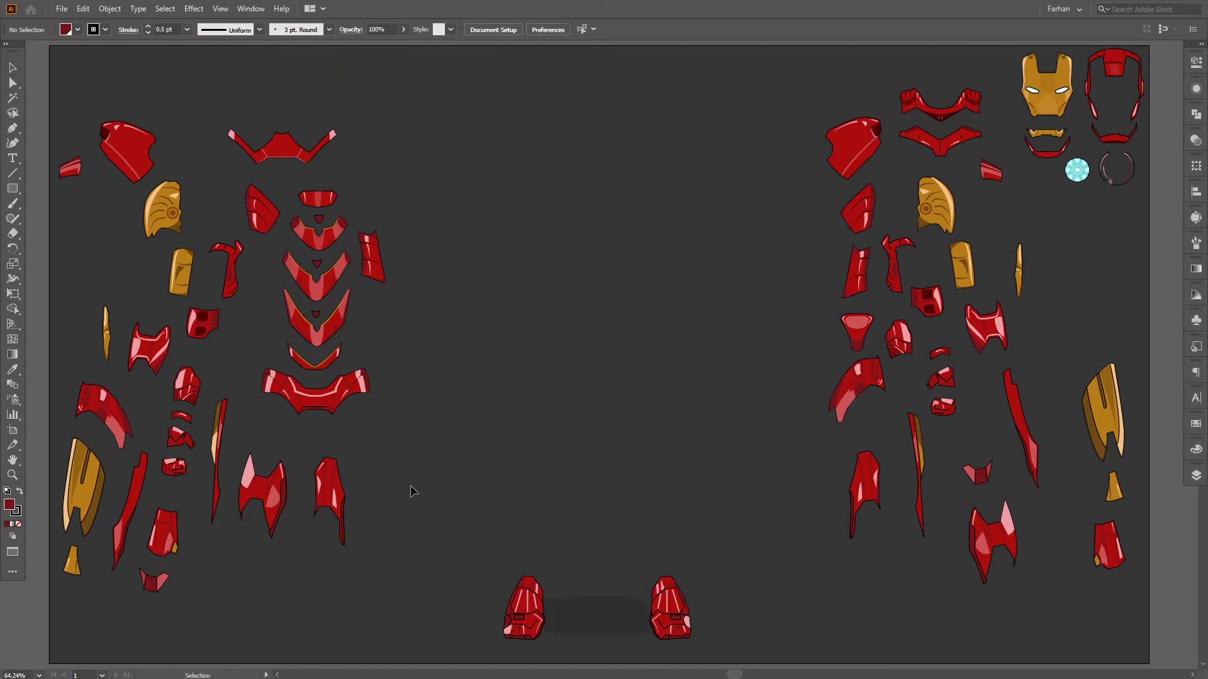
Step: Build up both lower legs with matching shin armor pieces
drag(338, 478, 541, 548)
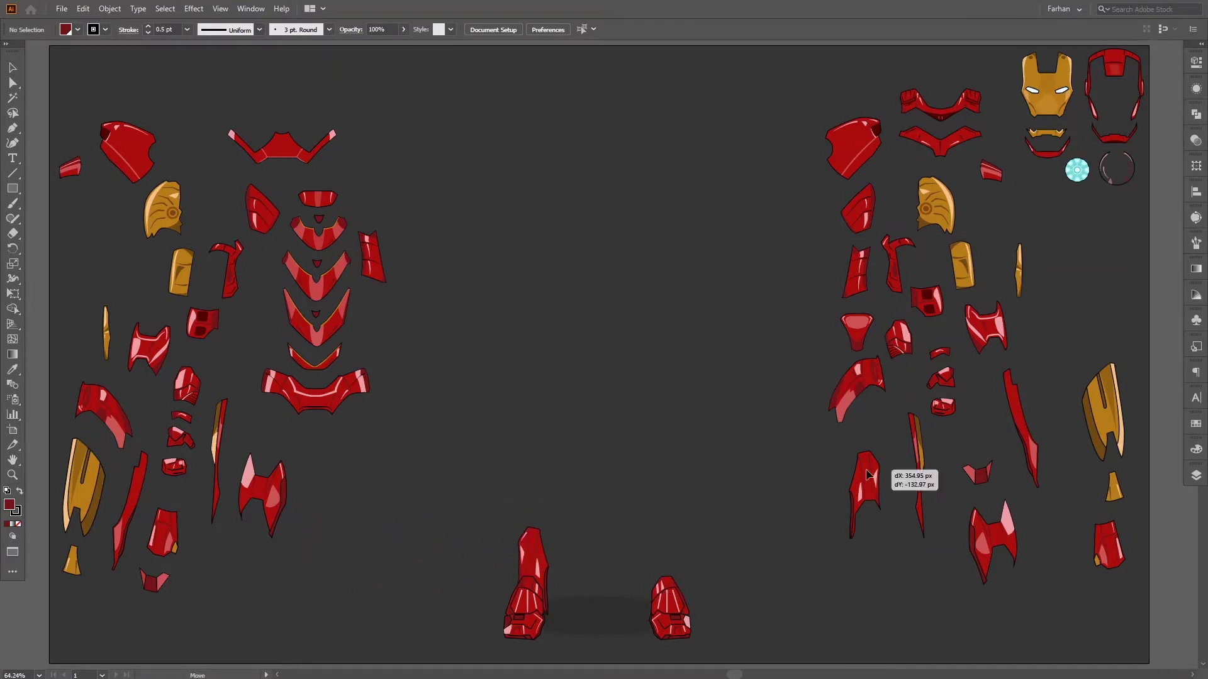
drag(867, 474, 667, 550)
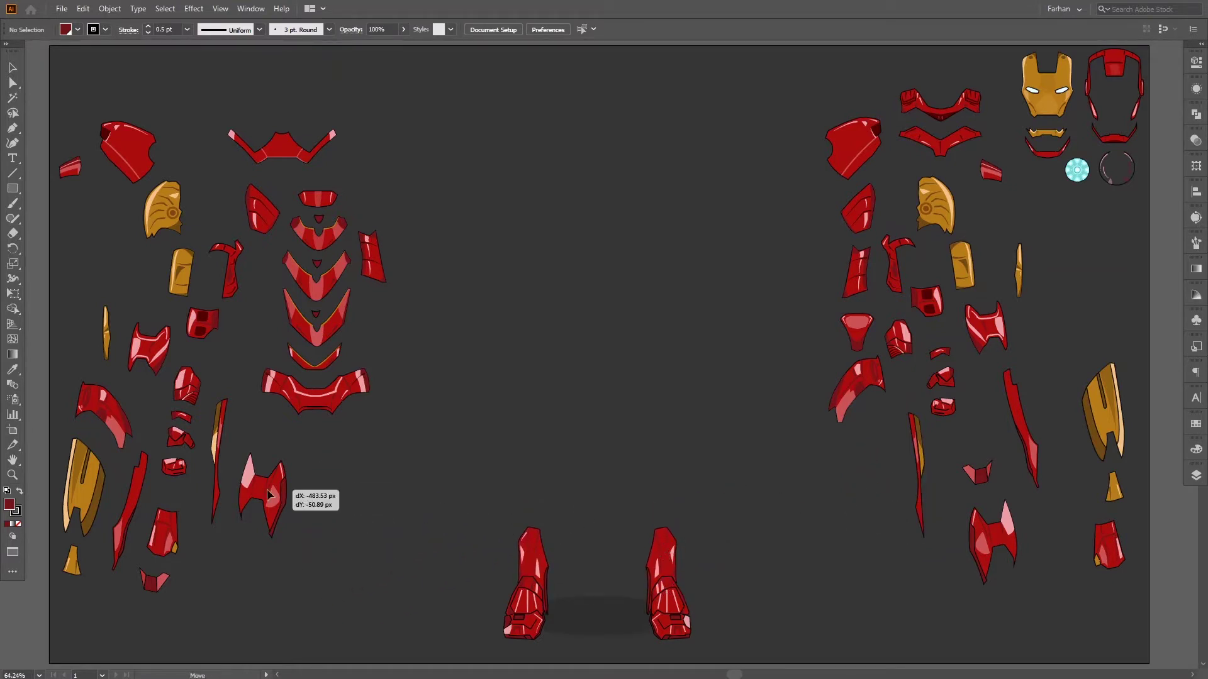
drag(269, 495, 545, 523)
drag(1010, 531, 675, 518)
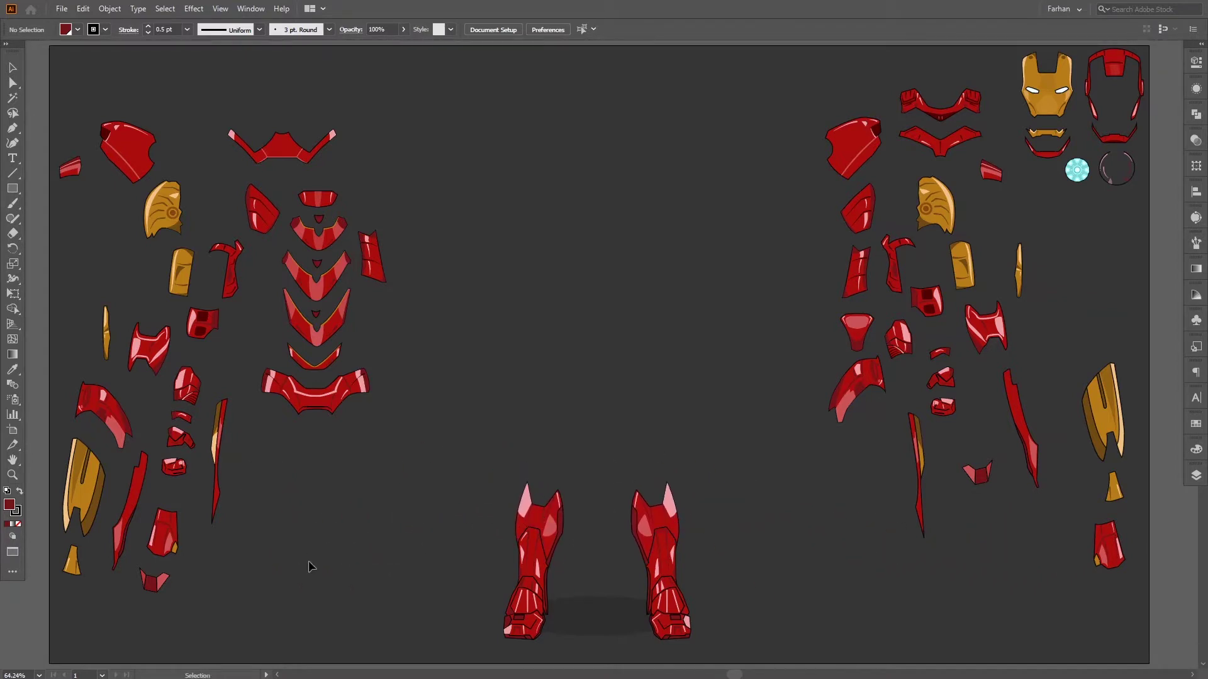
drag(156, 582, 545, 501)
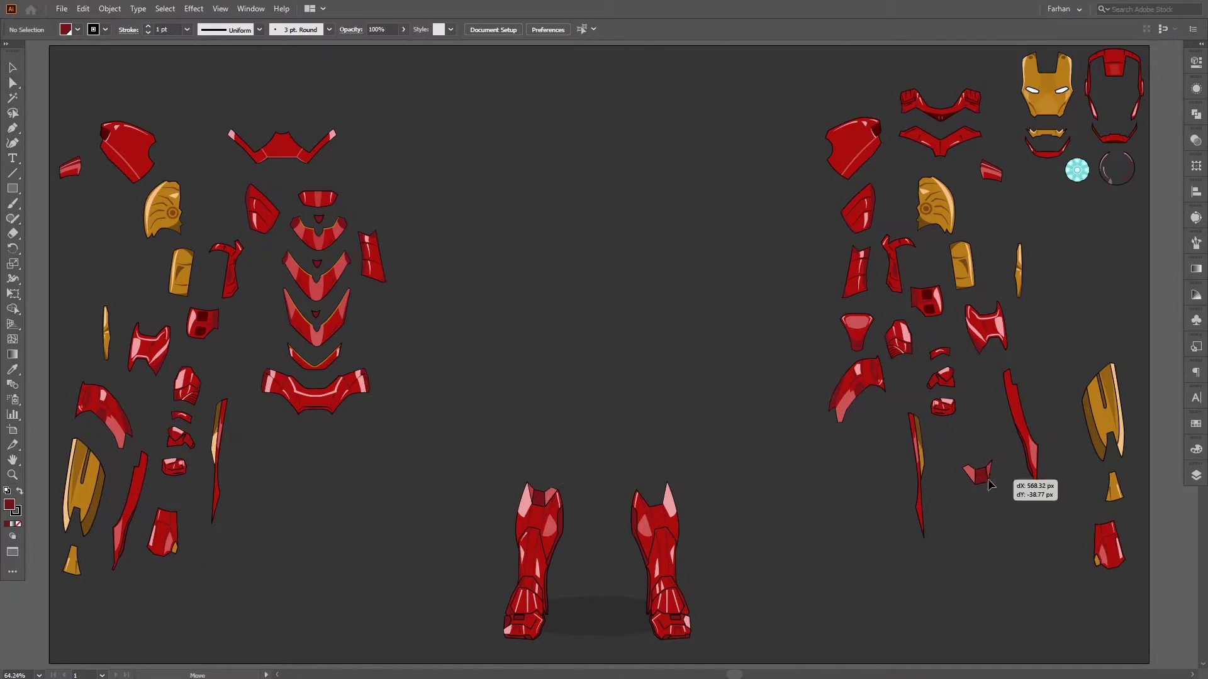
drag(989, 484, 660, 473)
Step: Add knee pieces to both legs and cap each knee with a gold piece
drag(165, 528, 548, 442)
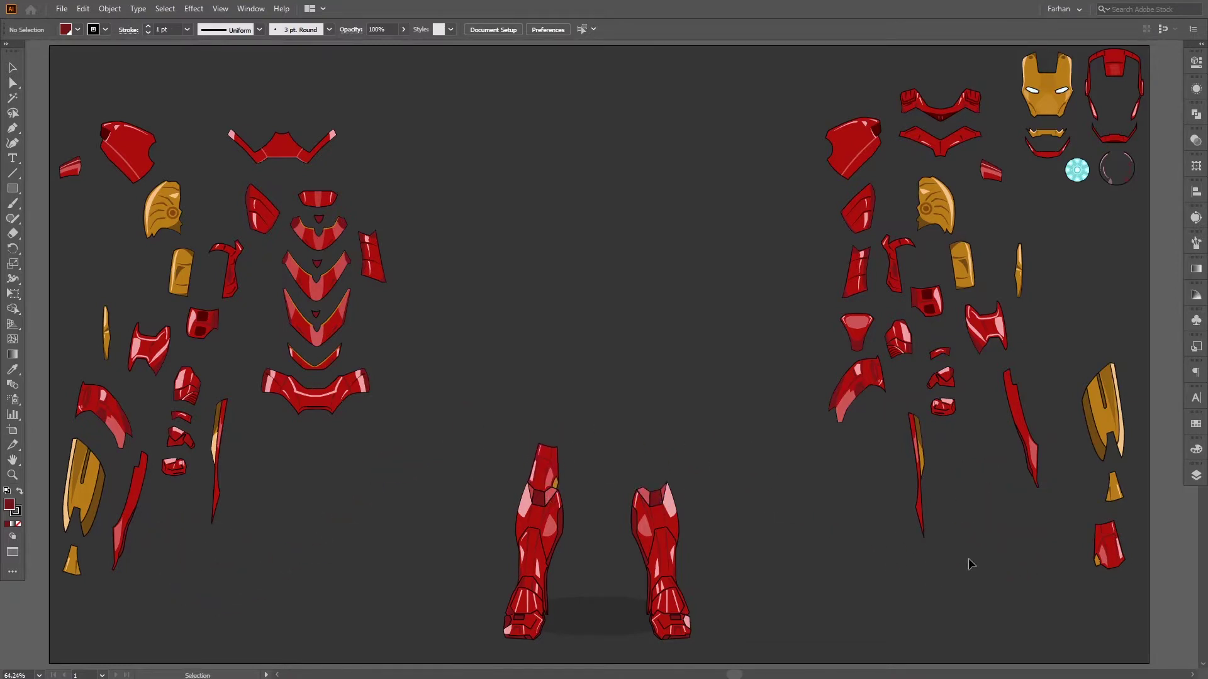
drag(1110, 541, 650, 455)
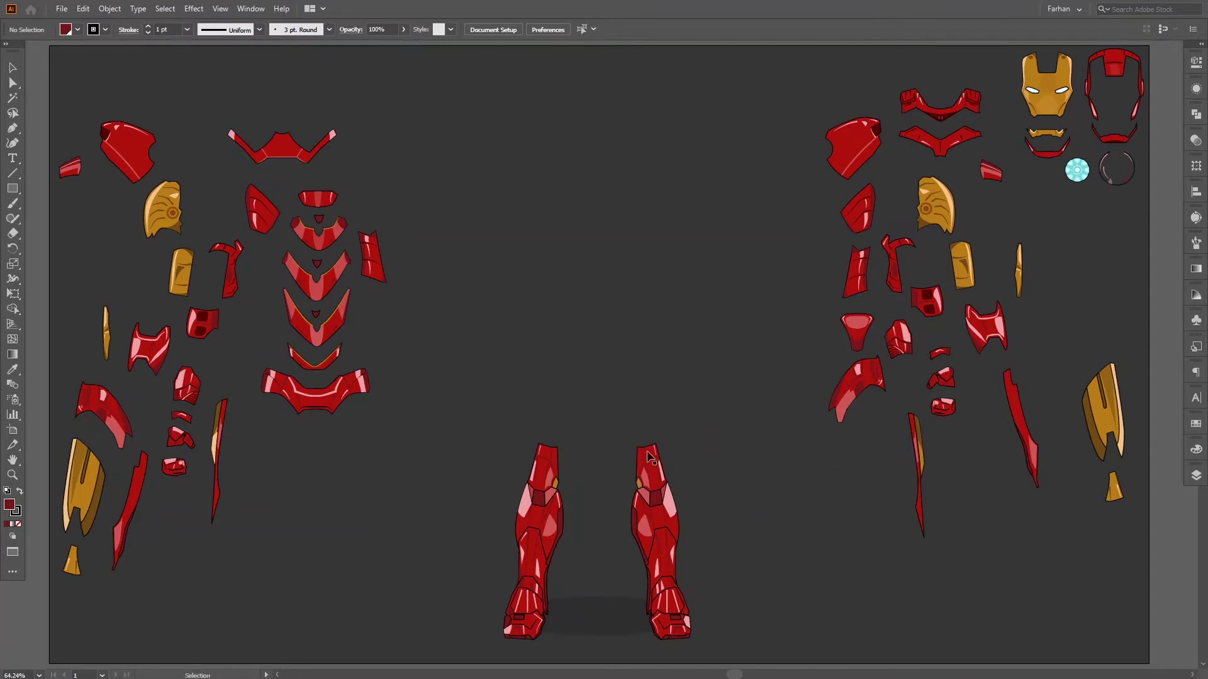
drag(78, 570, 568, 430)
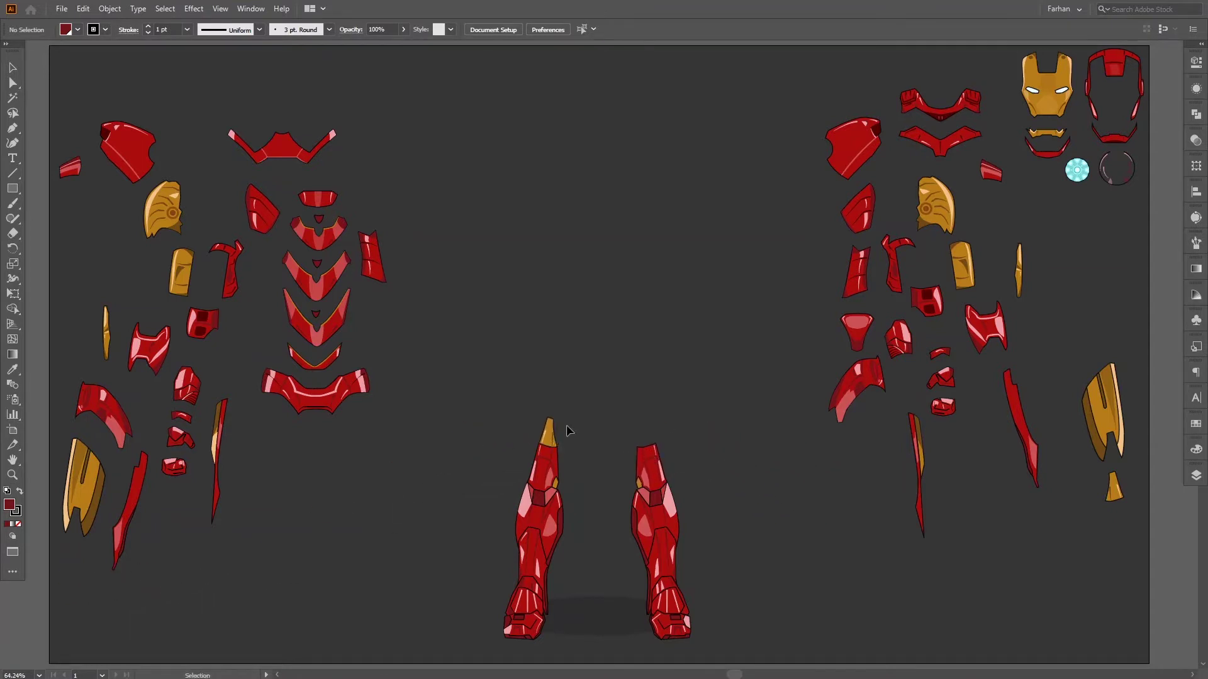
drag(1115, 497, 650, 444)
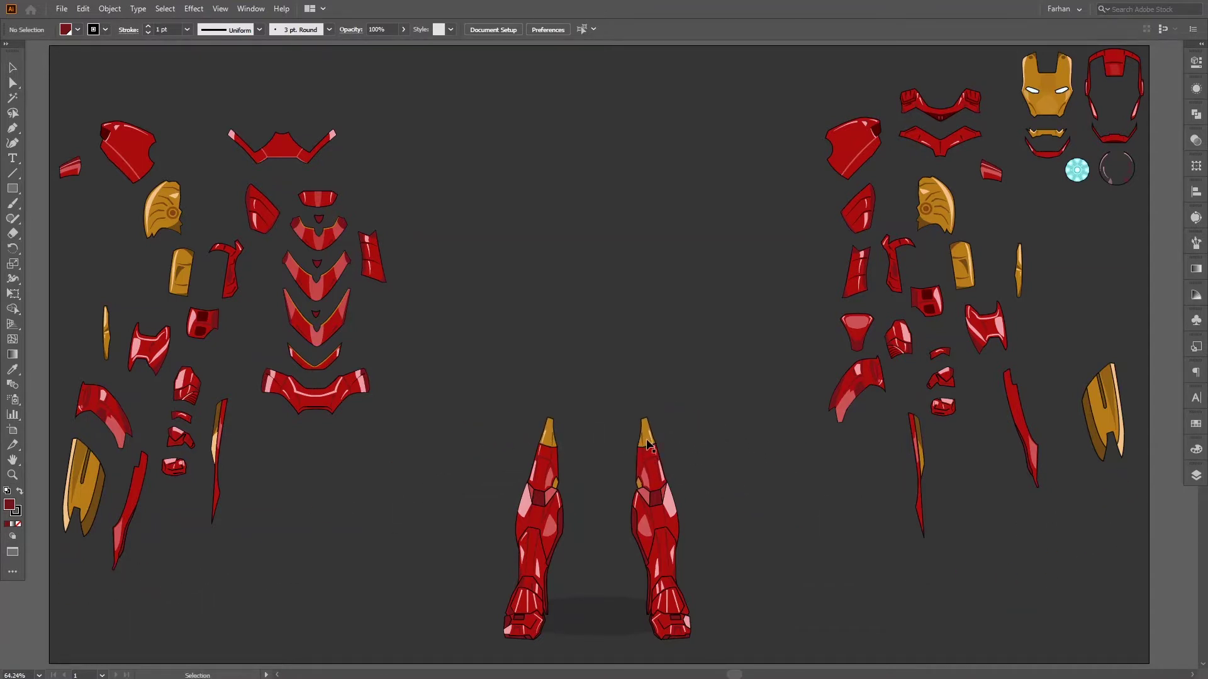
Step: Stack thigh plates, gold plates, trim strips and top covers on both thighs, then fit the hip piece between them
drag(141, 490, 583, 410)
drag(1019, 427, 615, 441)
drag(88, 484, 577, 394)
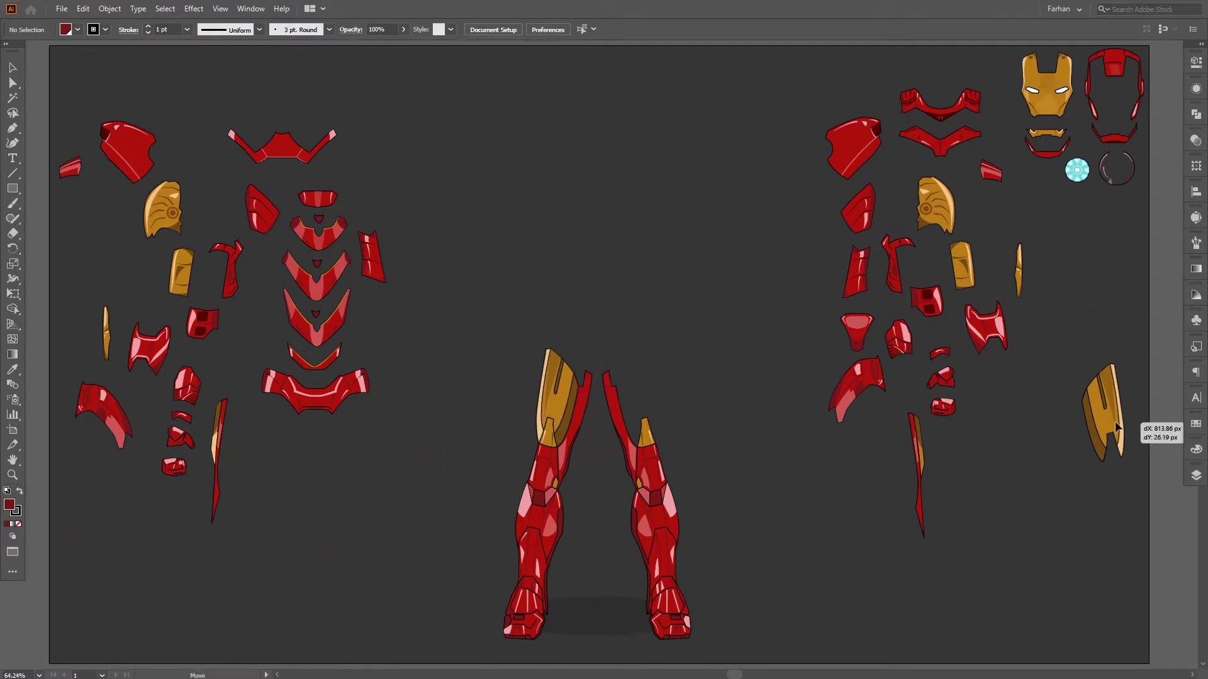
drag(1117, 428, 656, 420)
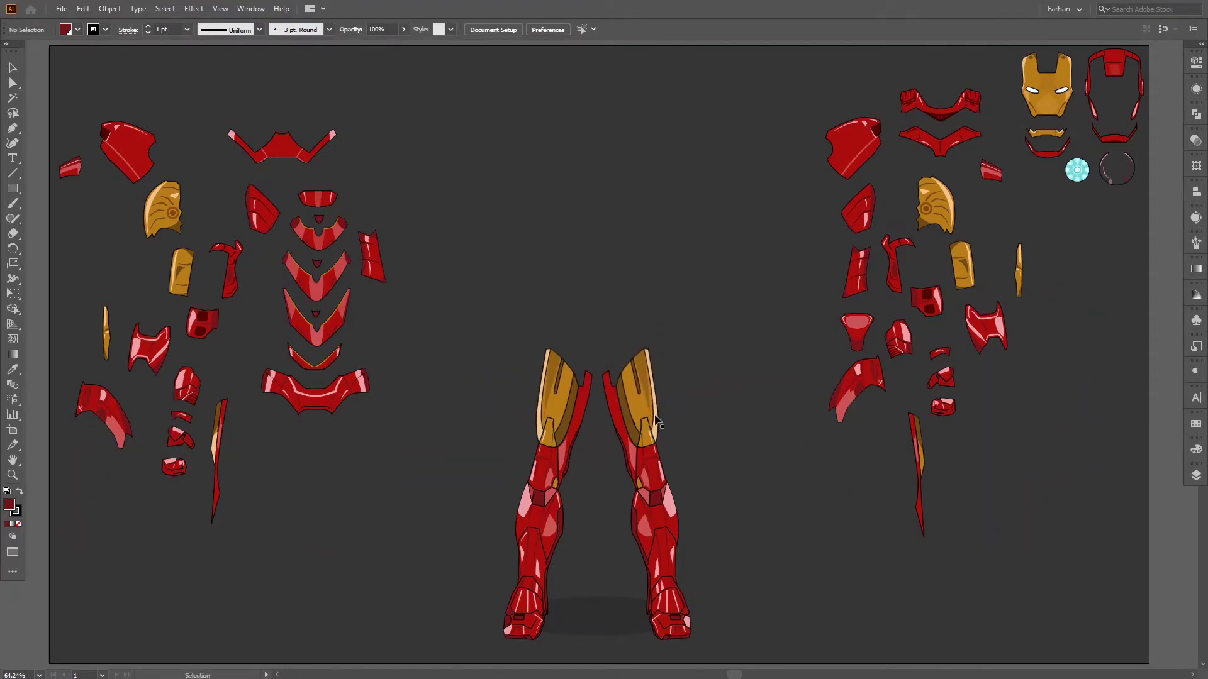
drag(224, 428, 540, 382)
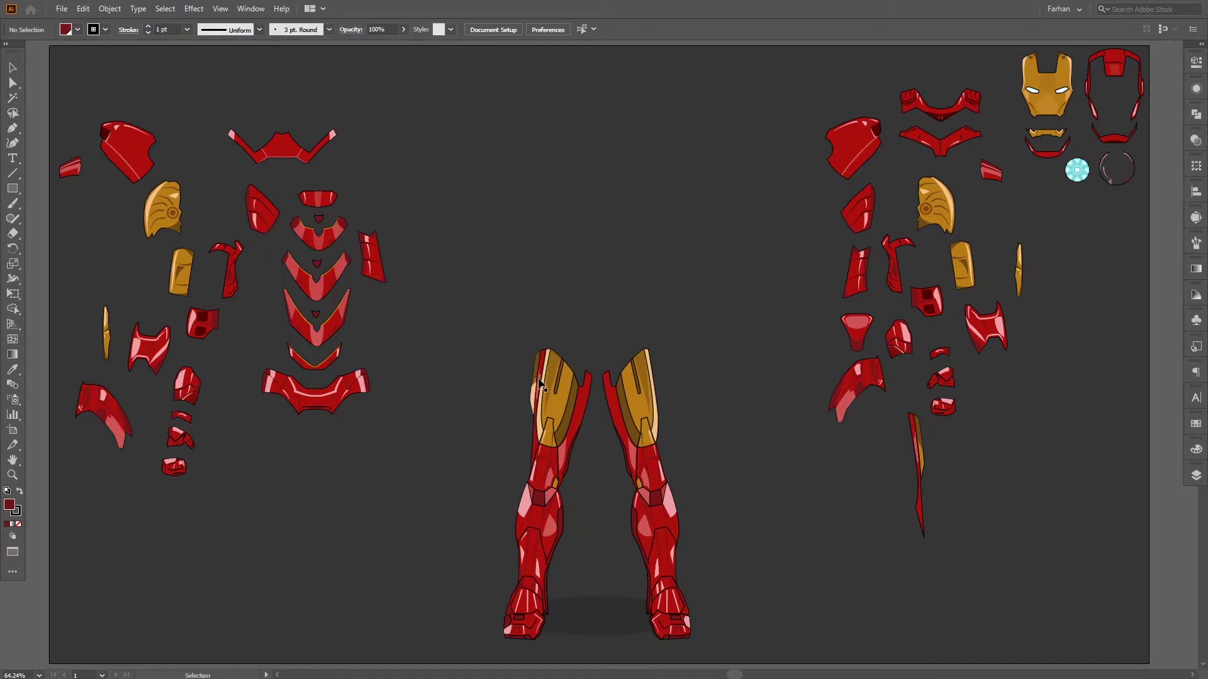
drag(917, 456, 658, 394)
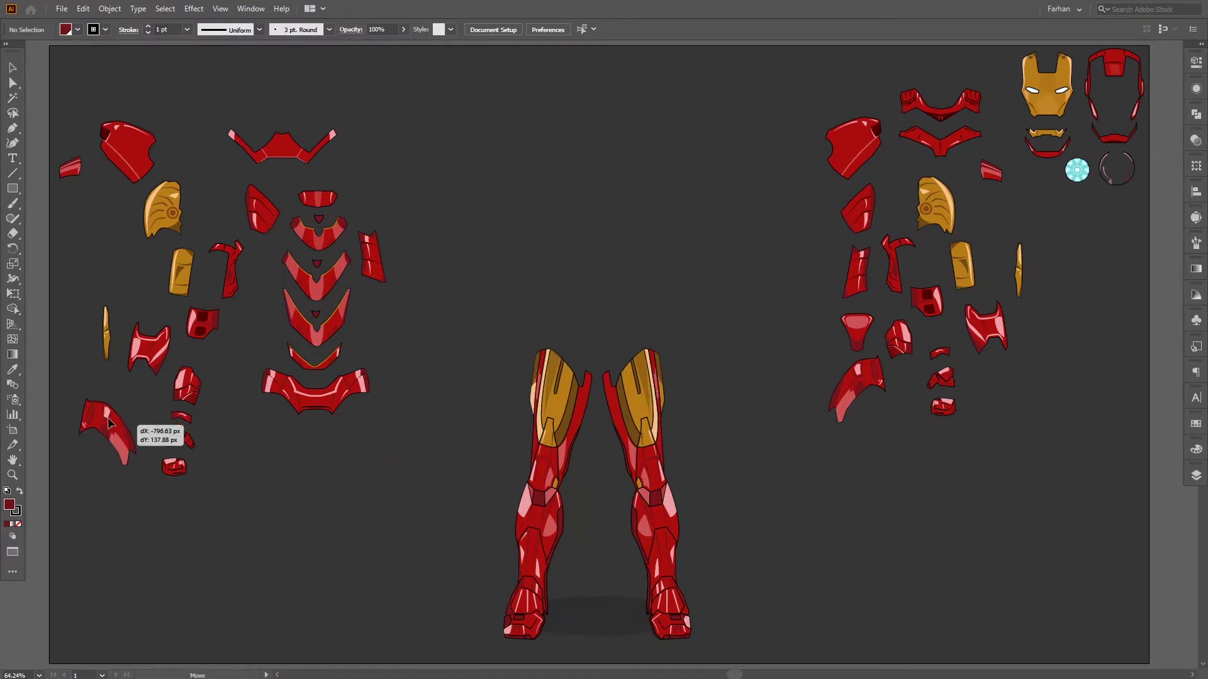
drag(108, 417, 565, 340)
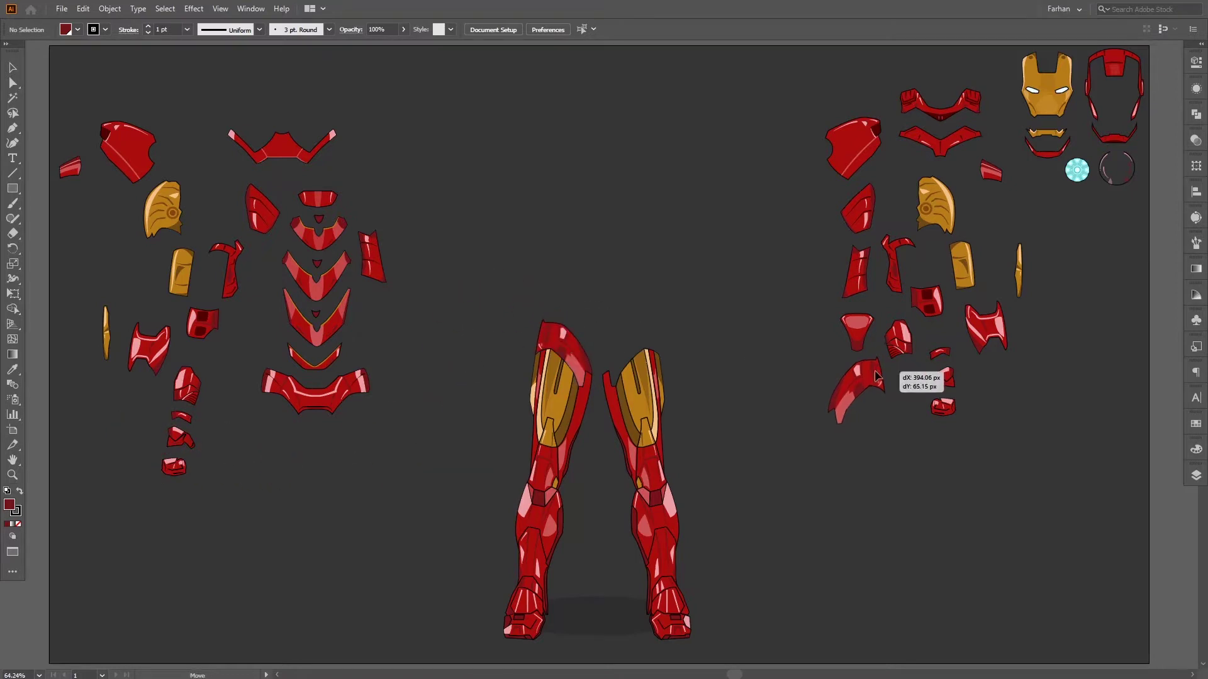
drag(876, 376, 649, 321)
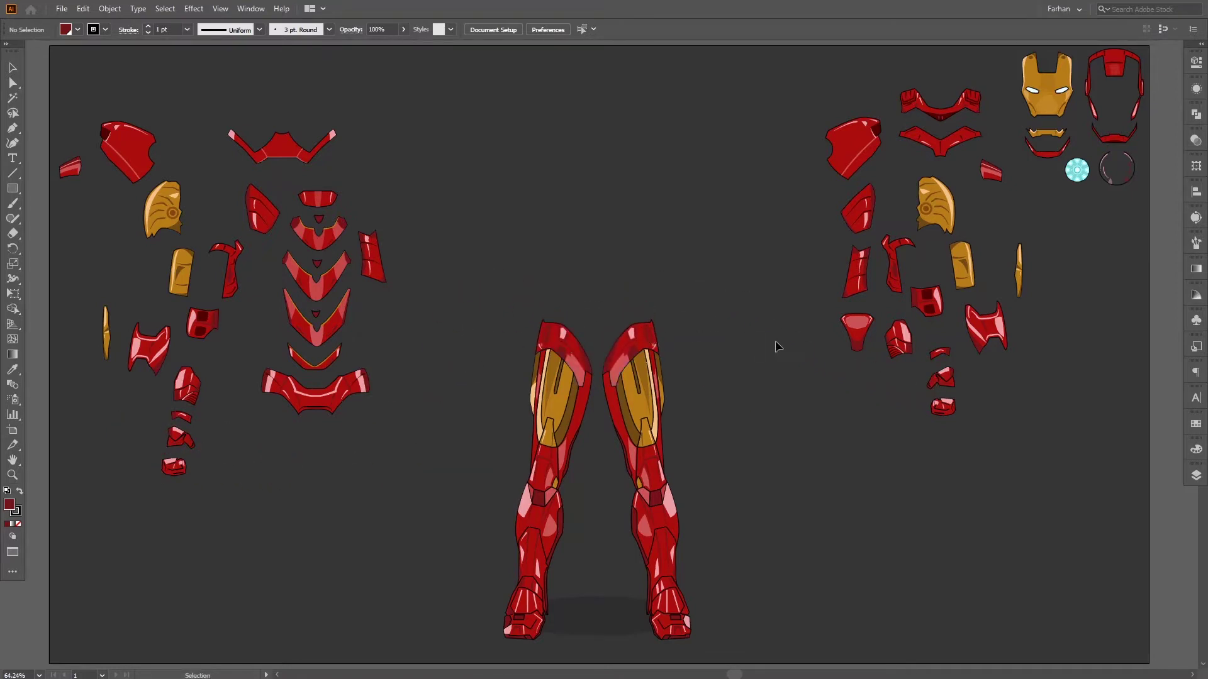
drag(855, 330, 593, 356)
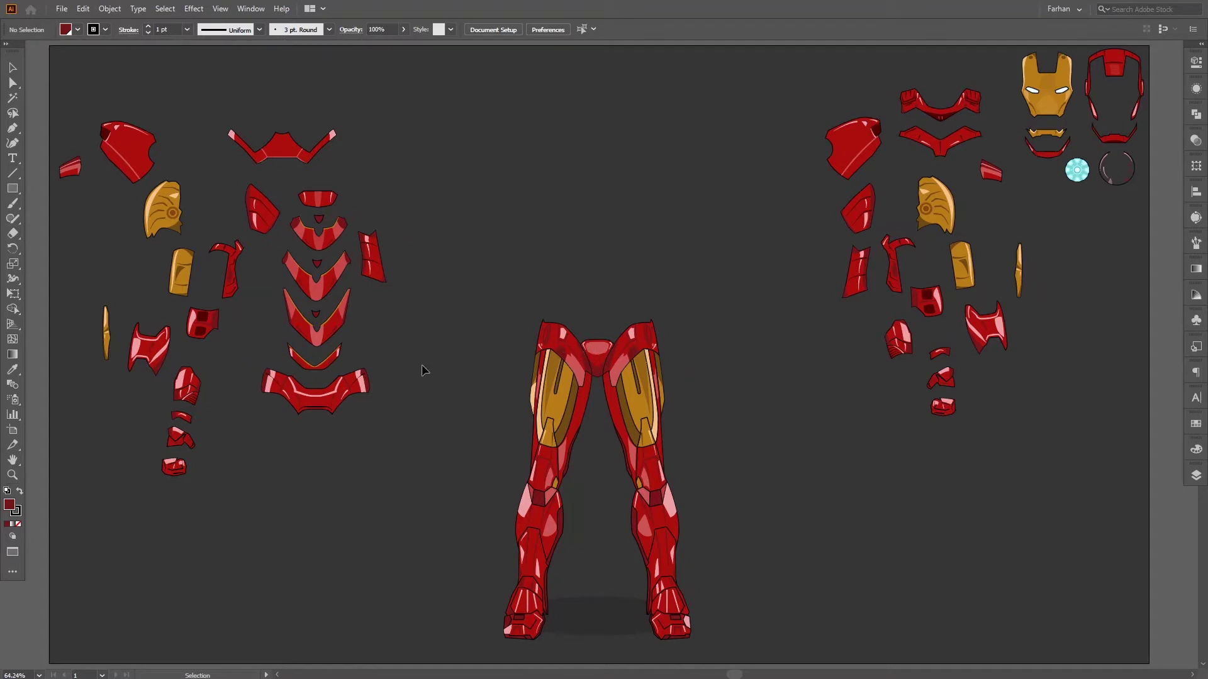
Step: Place the belt piece, a right hip plate and a left waist strap atop the legs
drag(348, 381, 630, 312)
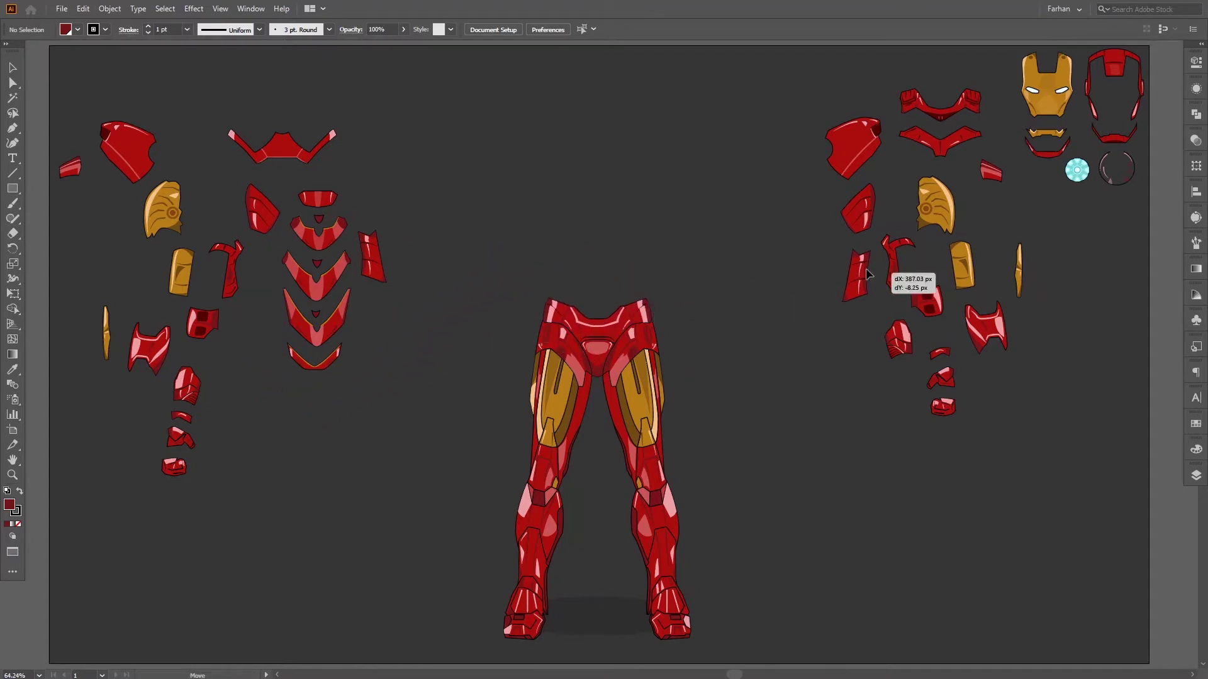
drag(867, 275, 643, 281)
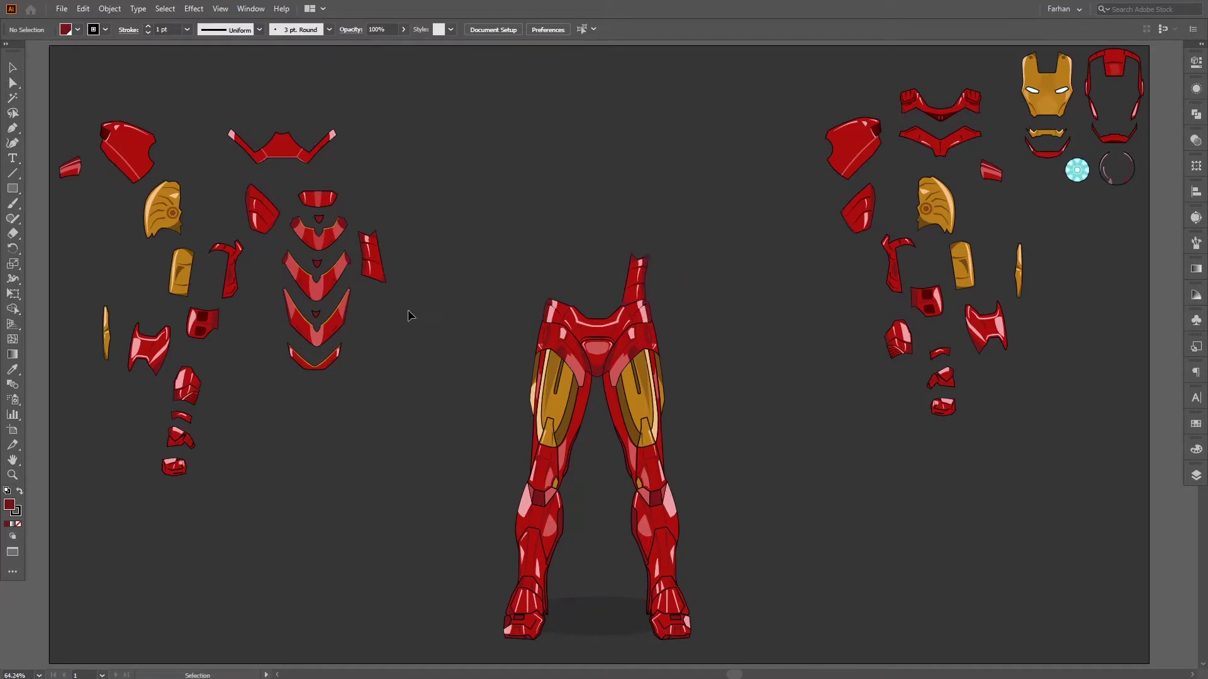
drag(377, 272, 562, 294)
Step: Stack the V-shaped abdomen piece, rib pieces and small centre triangles up the torso
drag(308, 373, 586, 311)
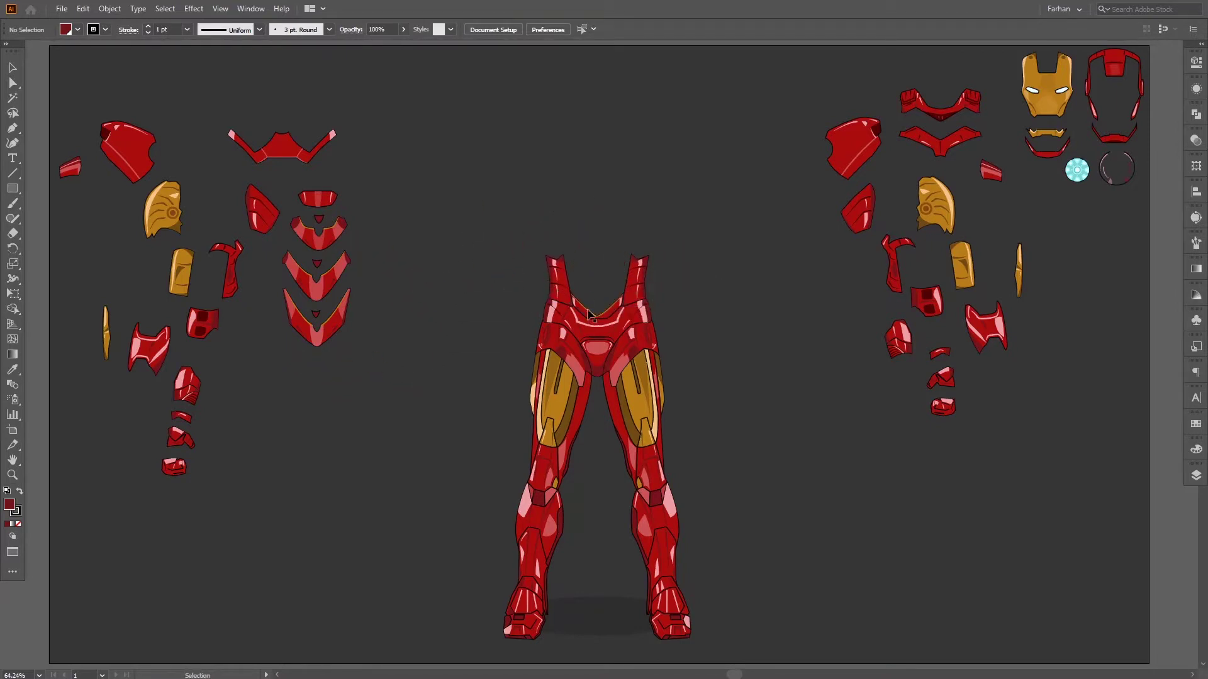
drag(338, 314, 615, 287)
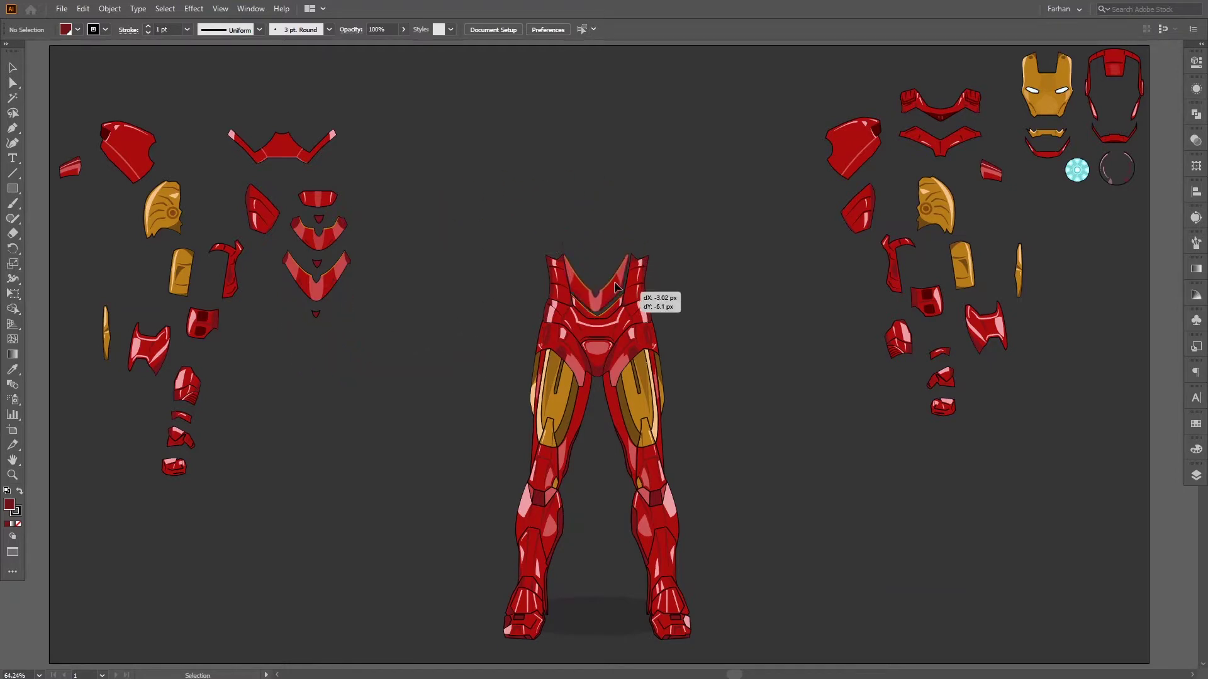
drag(318, 319, 598, 302)
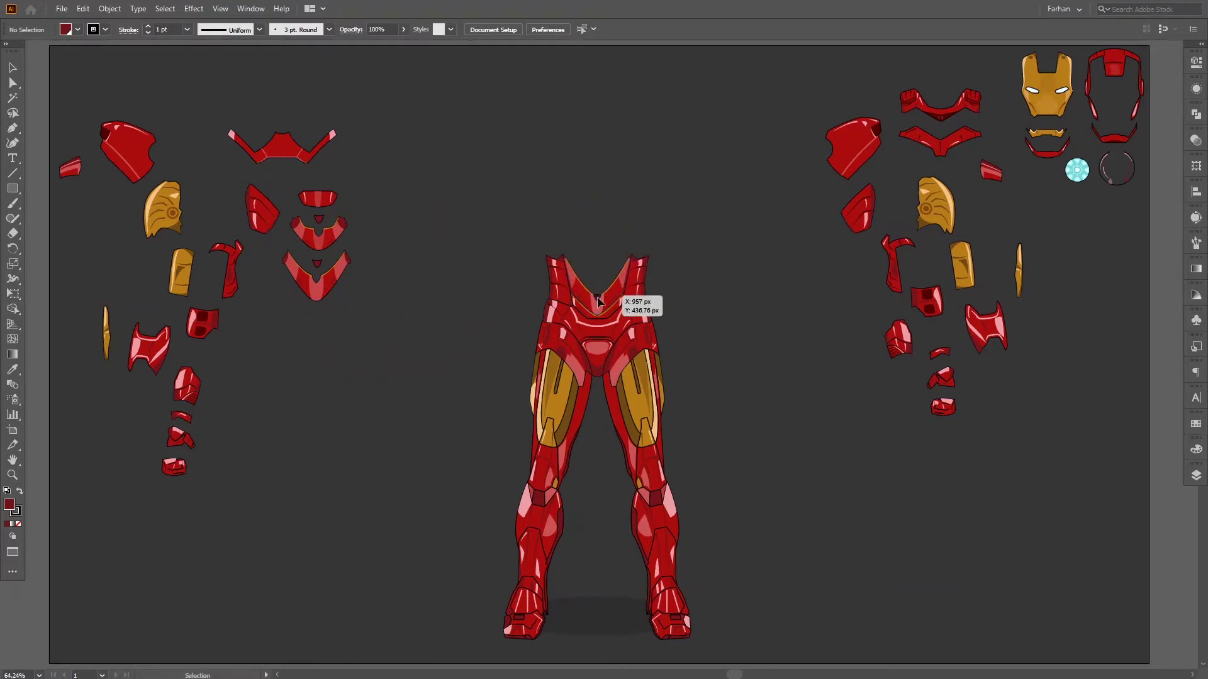
drag(345, 272, 618, 272)
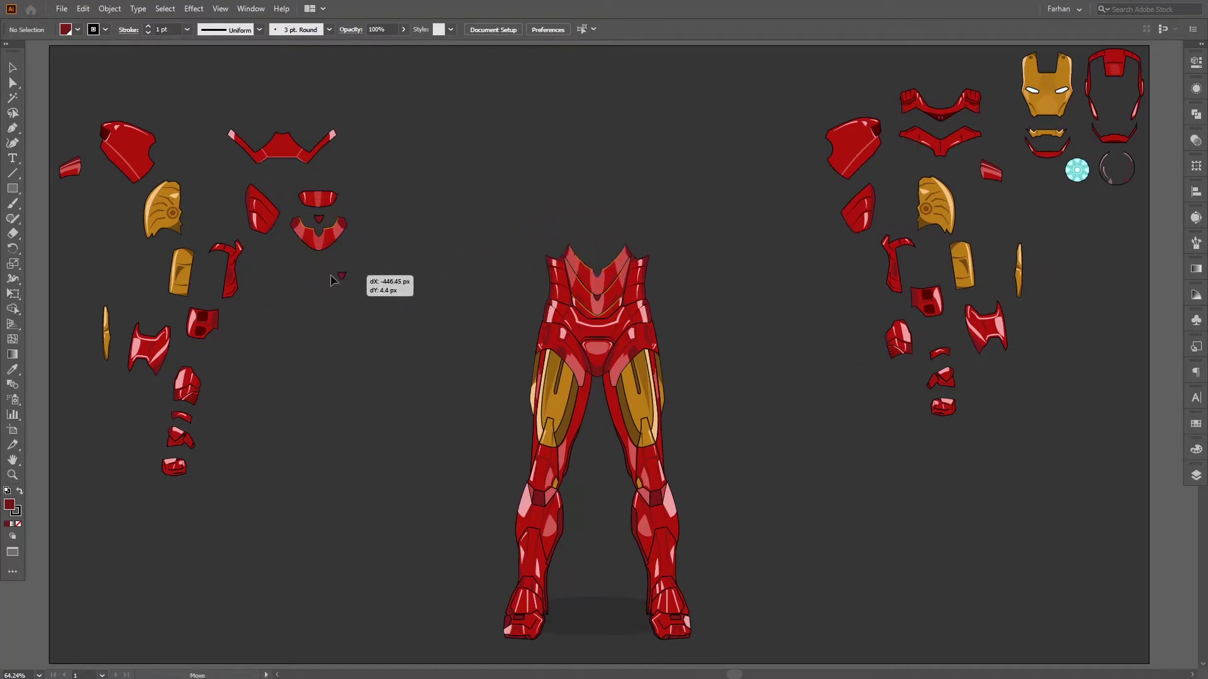
drag(333, 280, 599, 277)
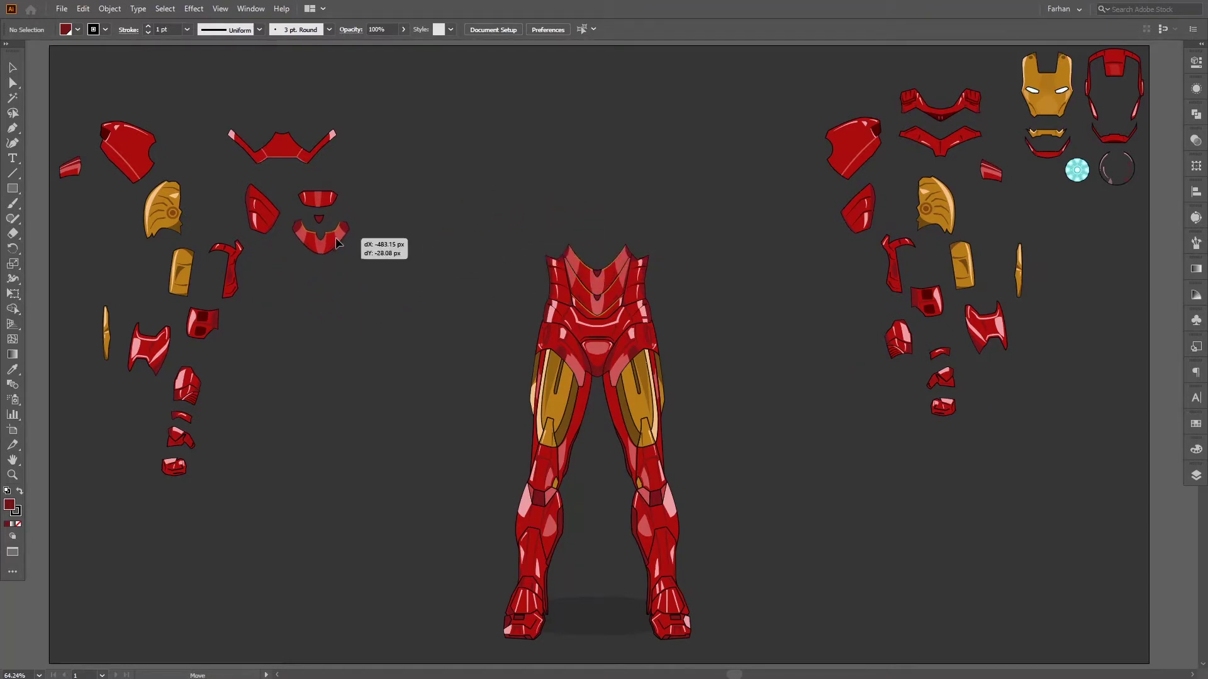
drag(338, 243, 597, 237)
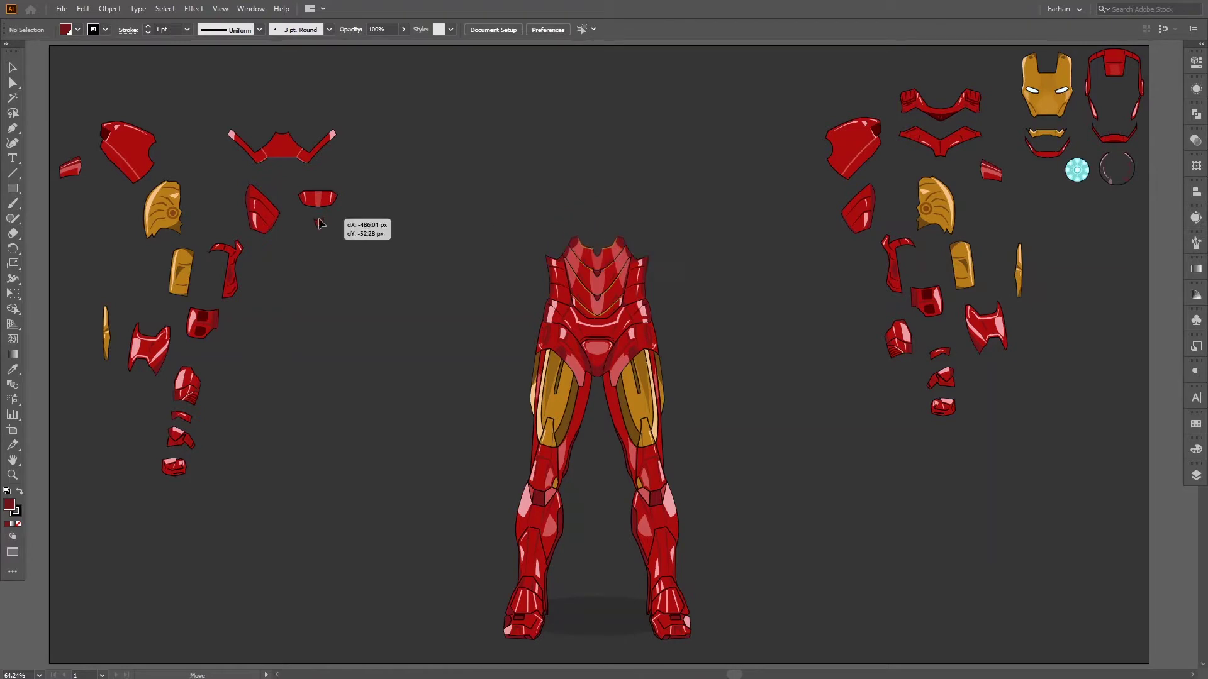
Step: Add the red upper-torso pieces above the torso top on both sides
drag(319, 223, 604, 249)
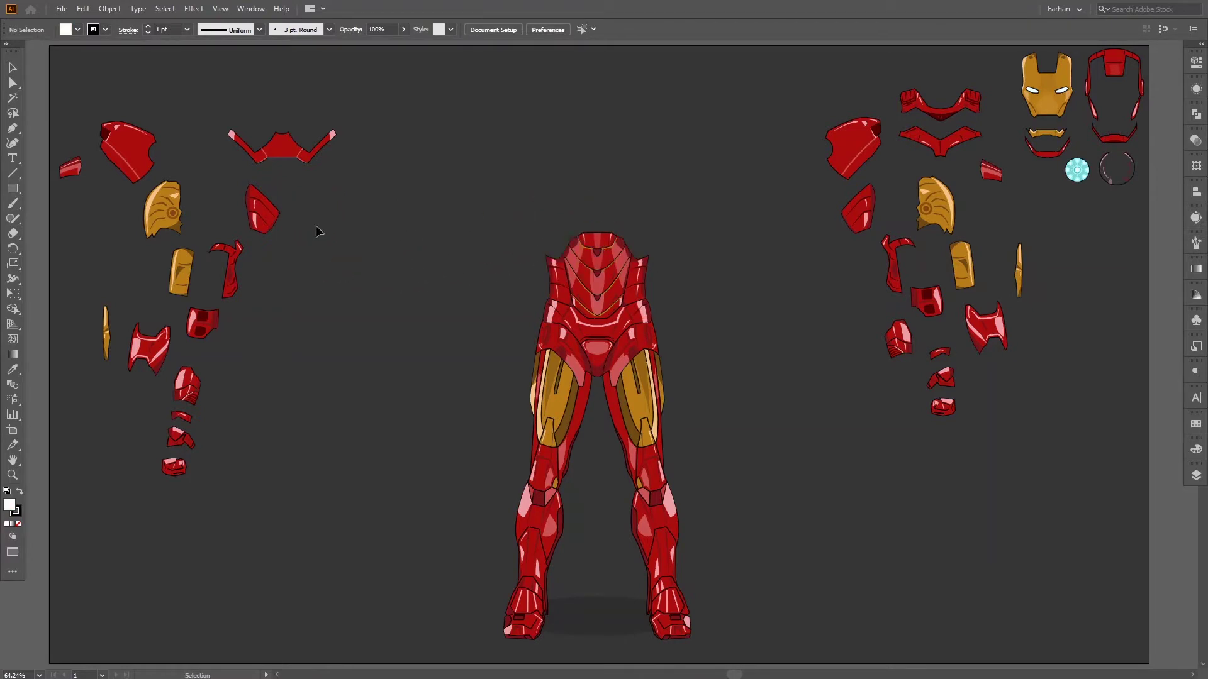
drag(274, 215, 545, 219)
drag(858, 210, 638, 225)
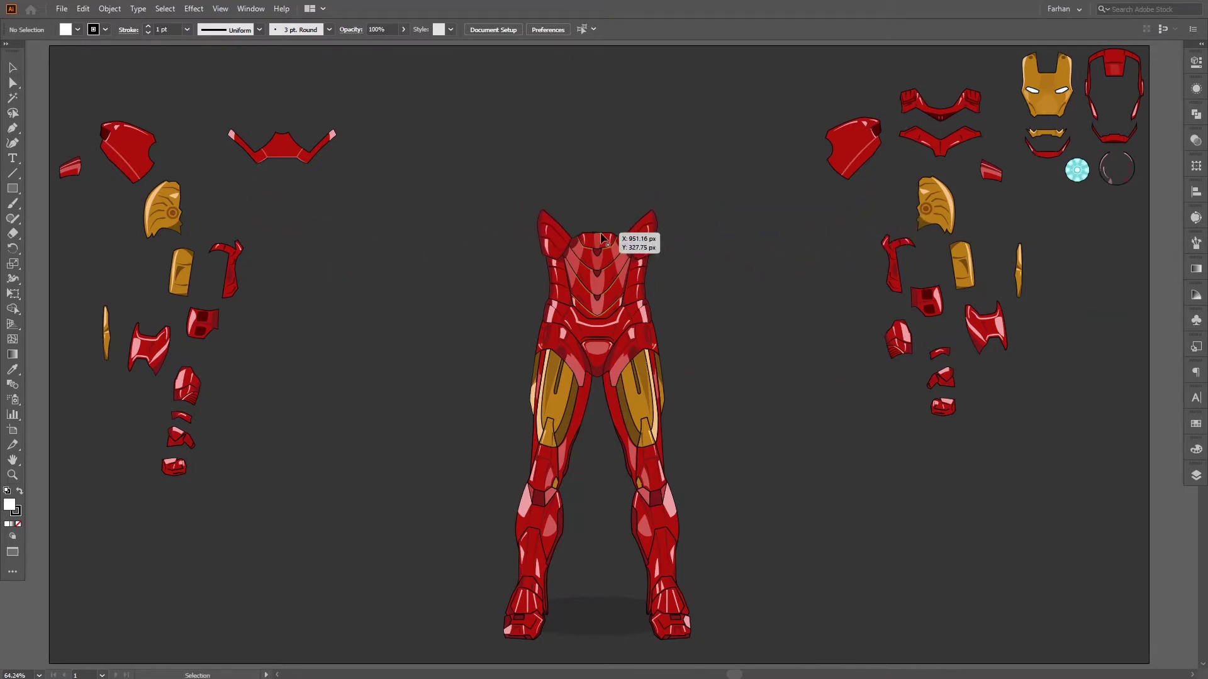
Step: Place the V-shaped collar, then assemble the left arm's hand, forearm and gold upper-arm plate
drag(281, 158, 596, 228)
drag(175, 467, 503, 378)
drag(180, 443, 498, 356)
drag(186, 421, 469, 333)
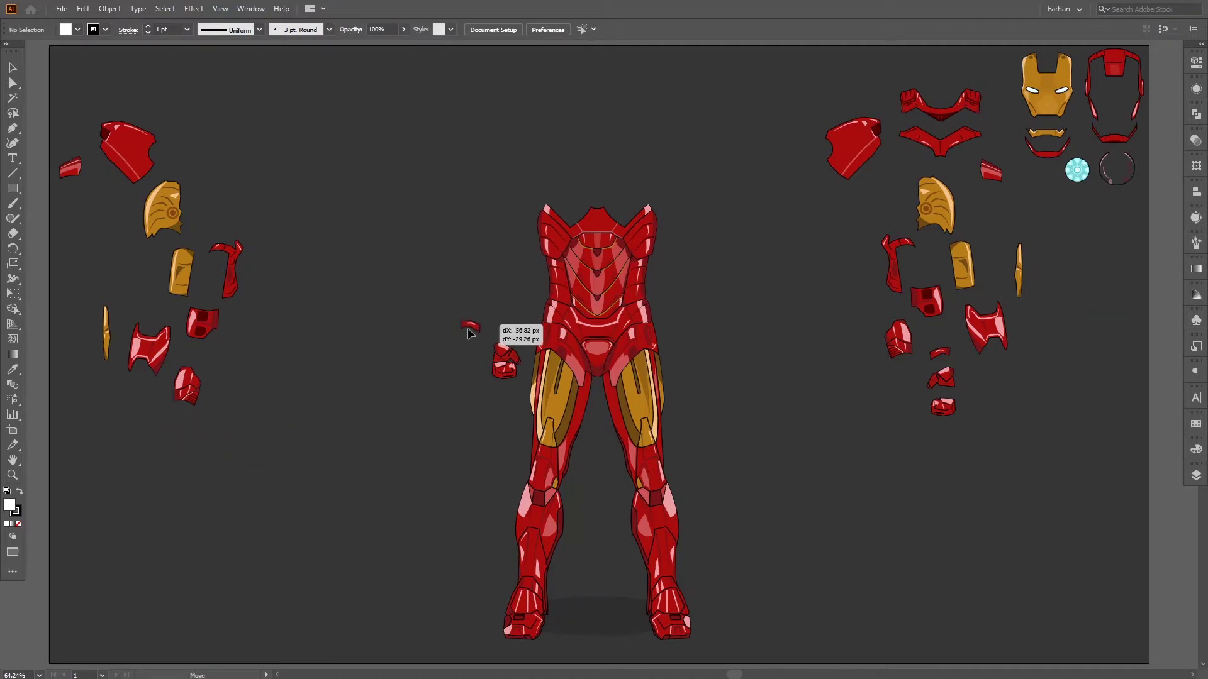
drag(107, 334, 480, 324)
drag(186, 382, 480, 283)
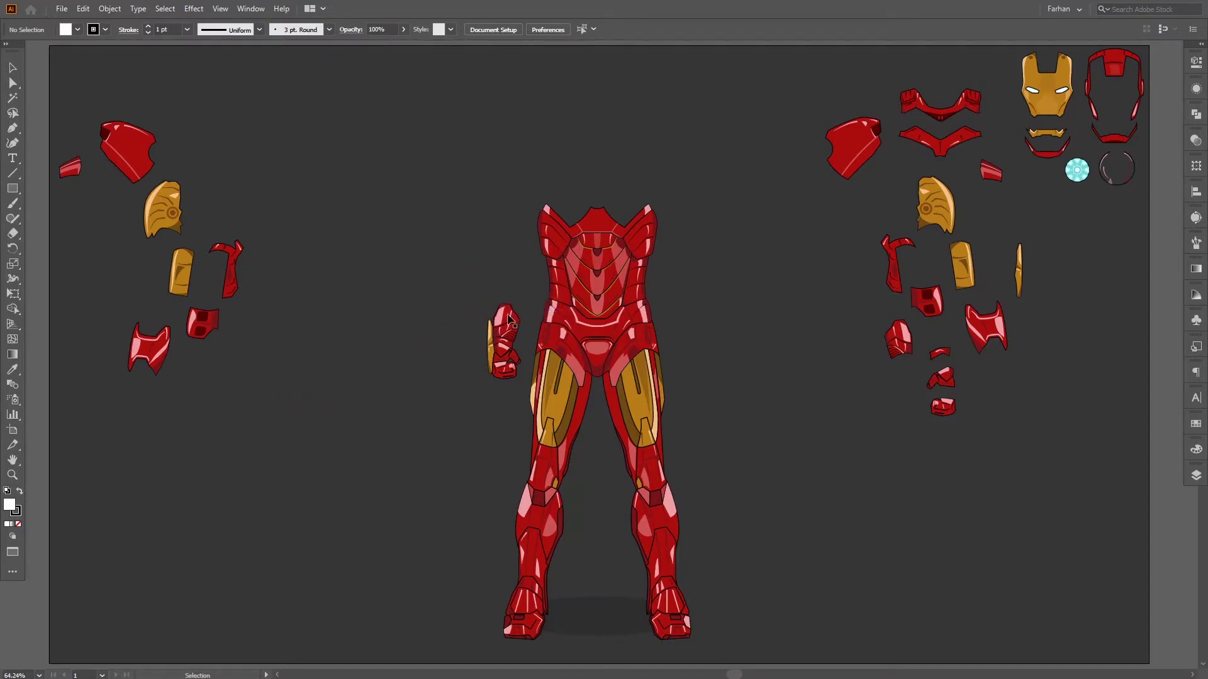
drag(159, 350, 523, 296)
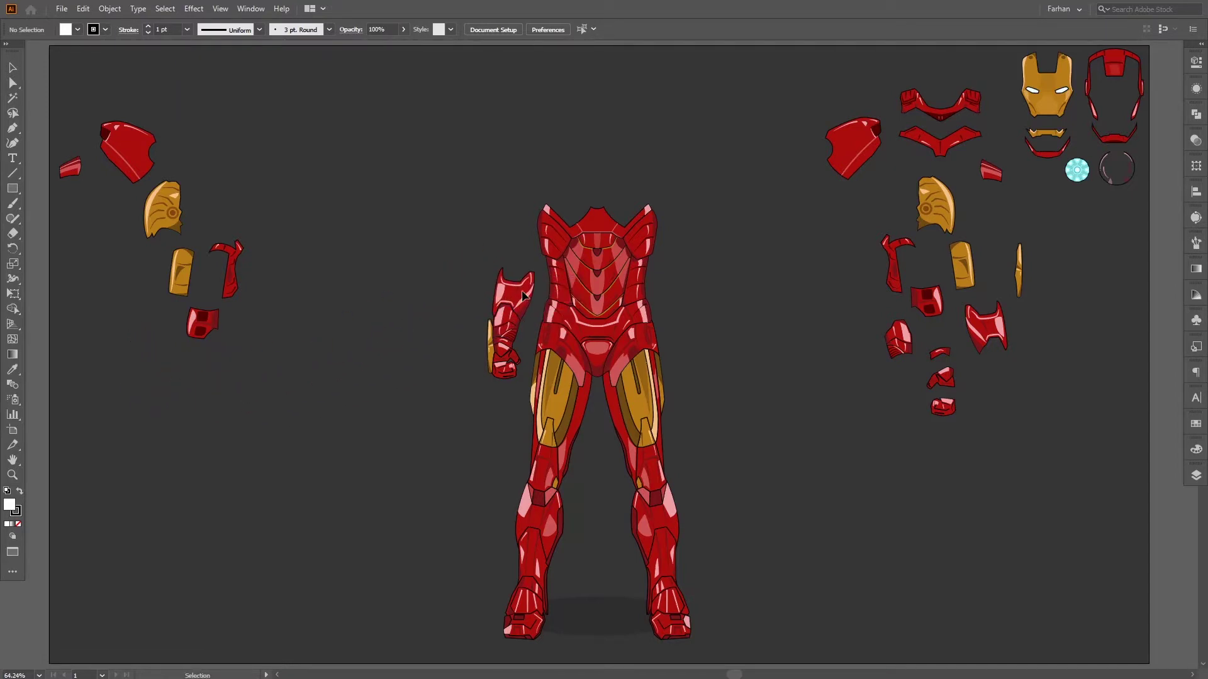
drag(197, 333, 511, 269)
drag(234, 286, 529, 243)
drag(178, 281, 515, 239)
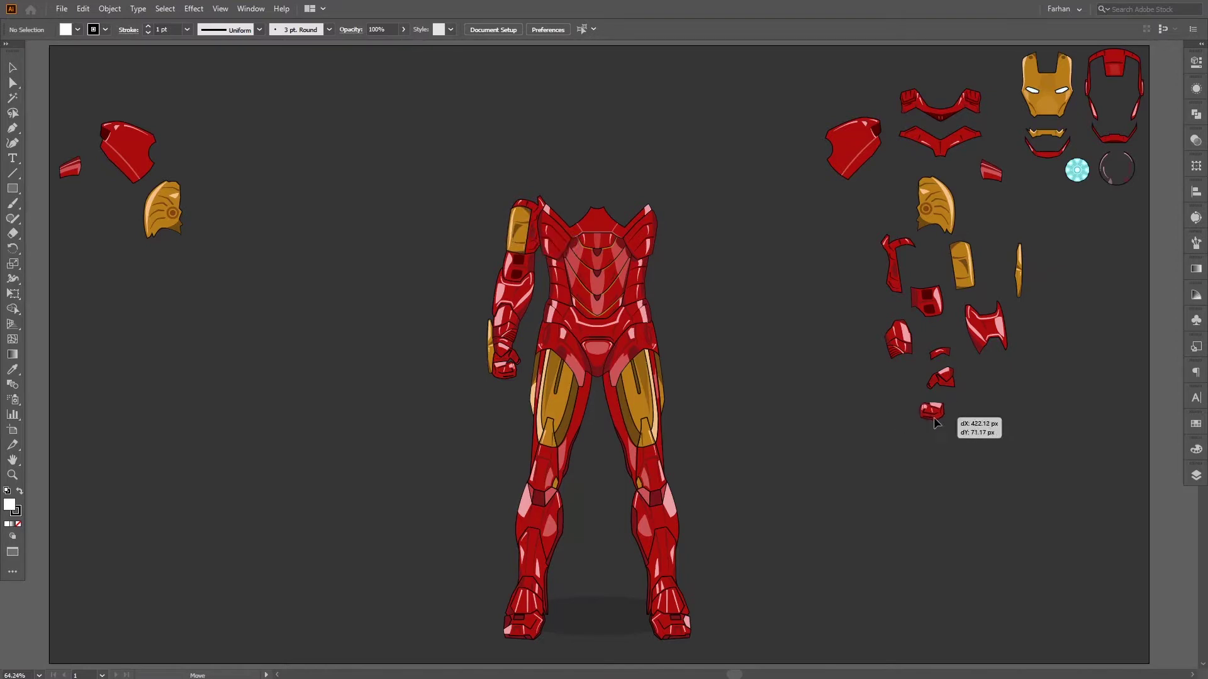
Step: Assemble the right arm's hand, forearm, shoulder piece and gold upper-arm plate
drag(934, 423, 693, 380)
drag(950, 378, 698, 331)
drag(940, 354, 706, 348)
drag(1022, 276, 709, 355)
drag(903, 334, 695, 316)
drag(1001, 330, 696, 312)
drag(940, 303, 710, 258)
drag(895, 284, 664, 245)
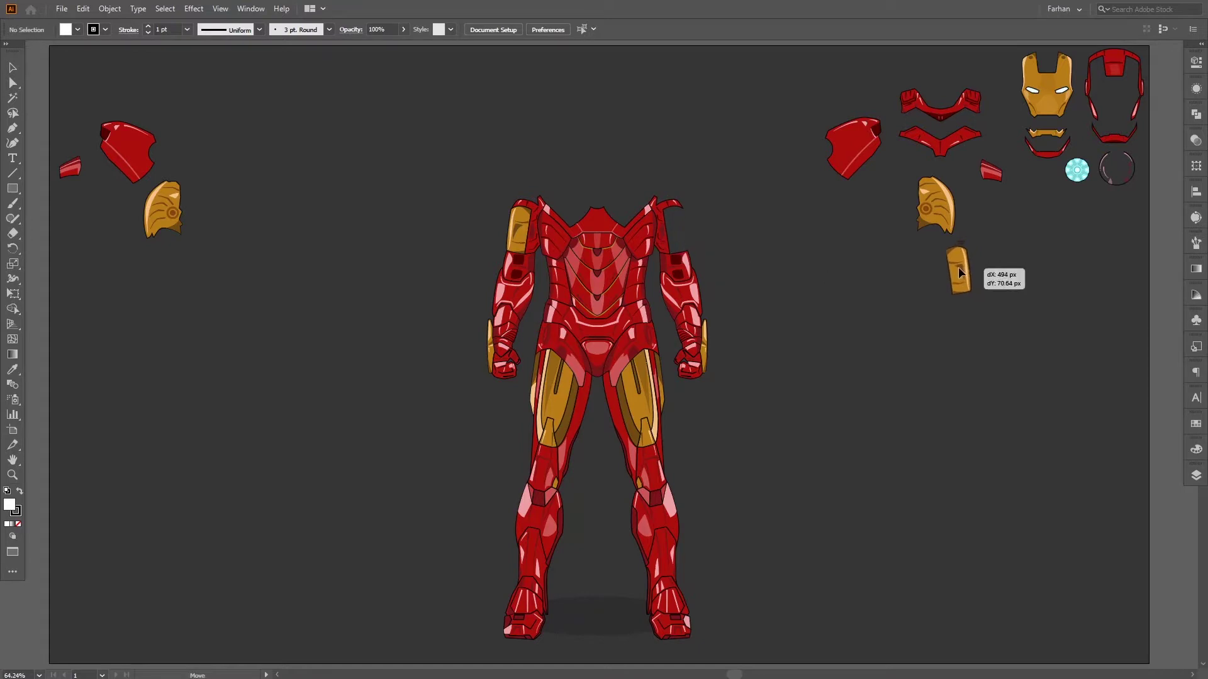
drag(959, 272, 675, 234)
Step: Set gold shoulder pads, both red chest halves and small red shoulder caps on the figure
drag(165, 205, 520, 165)
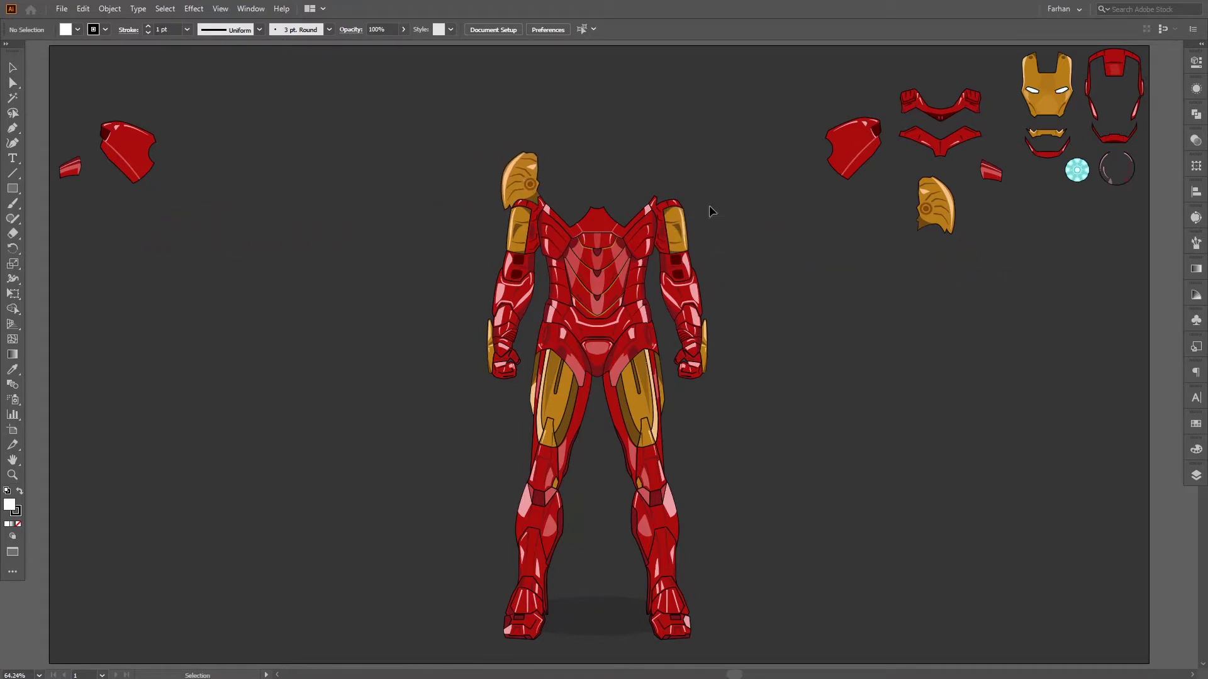
drag(939, 214, 710, 180)
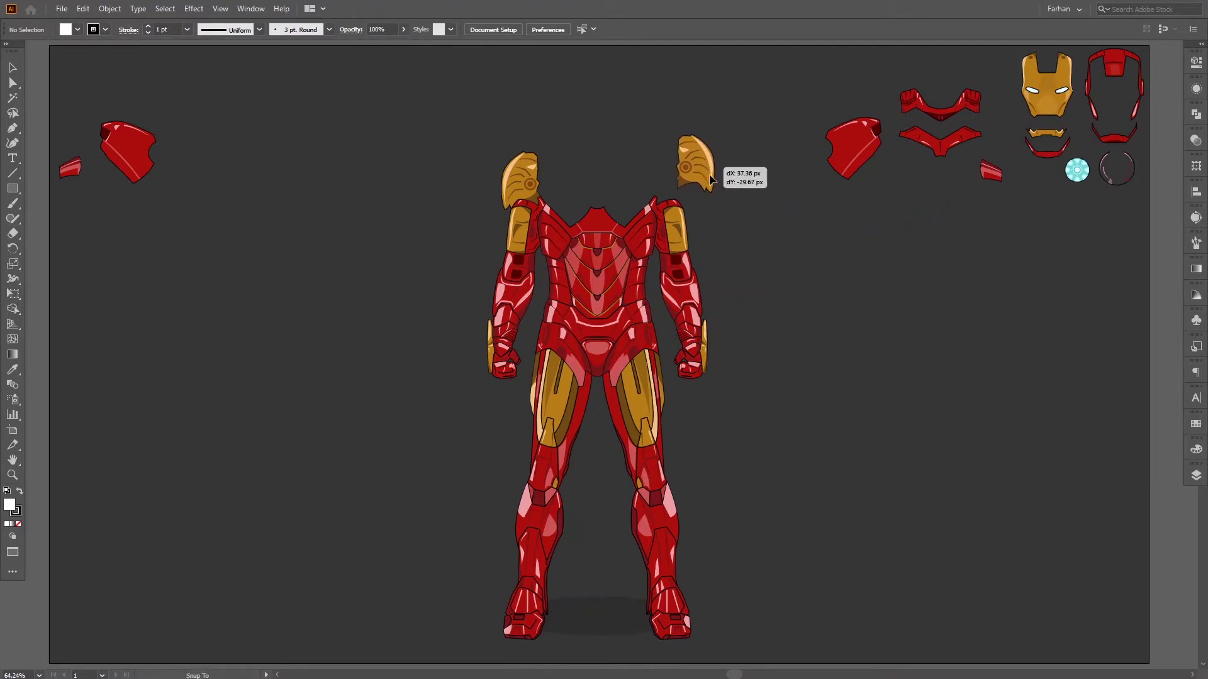
drag(132, 175, 580, 180)
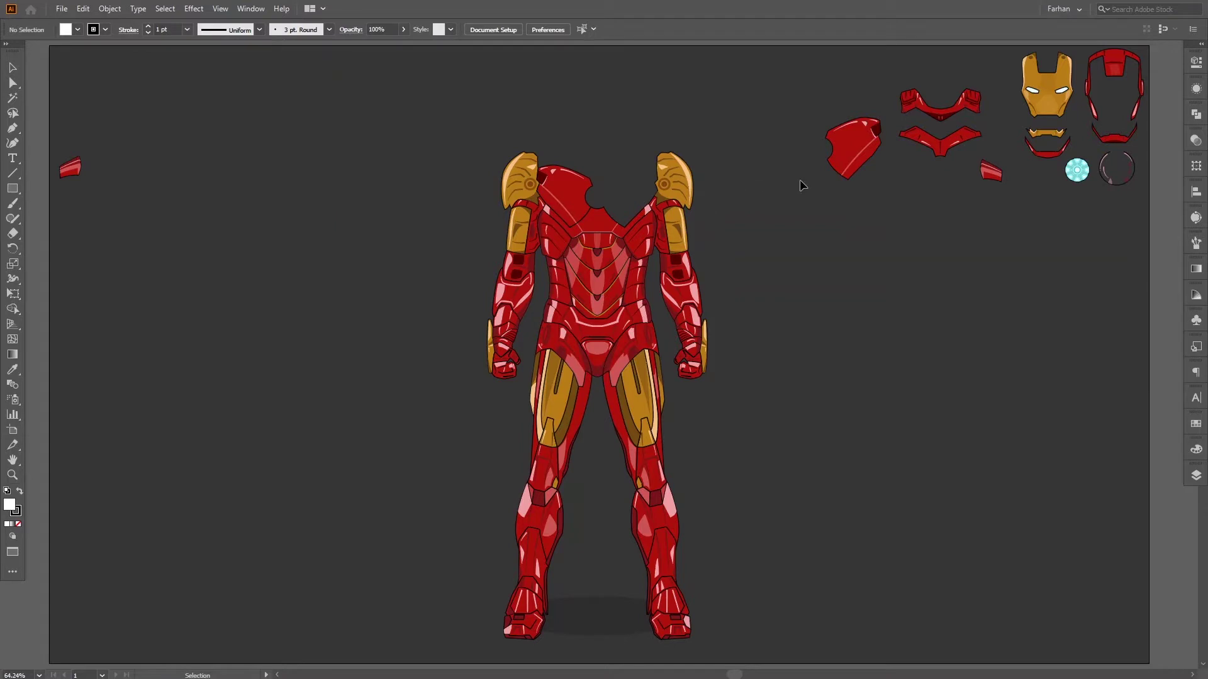
drag(851, 148, 630, 144)
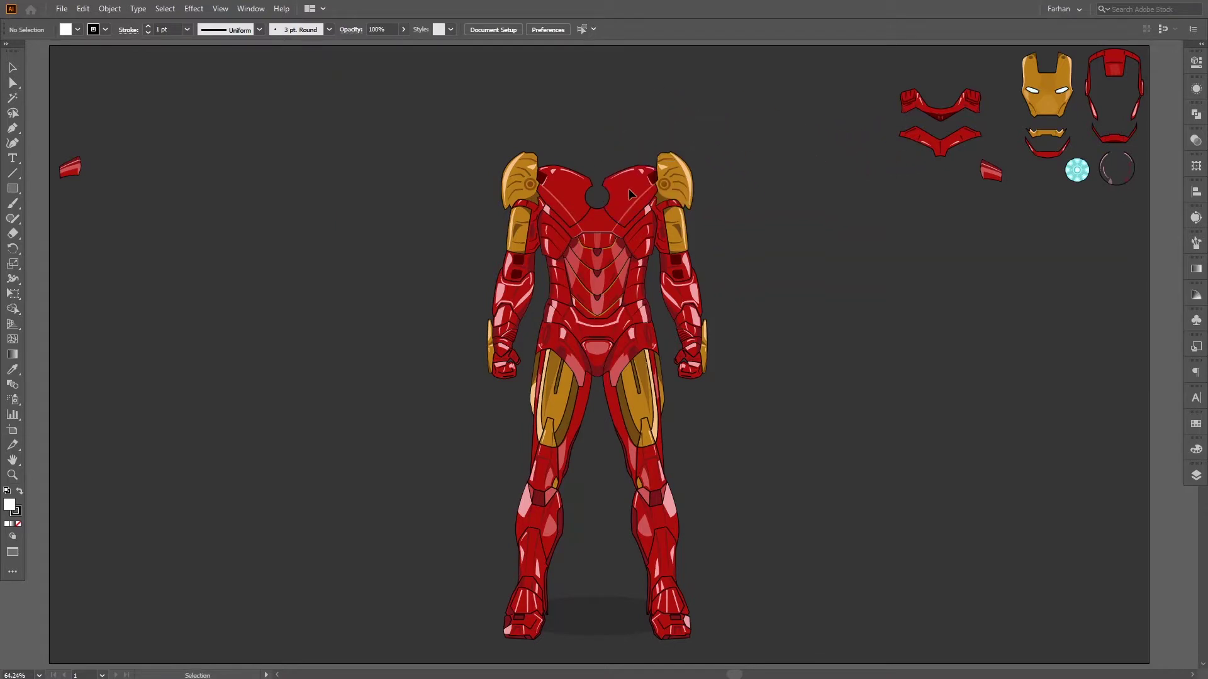
drag(73, 176, 549, 140)
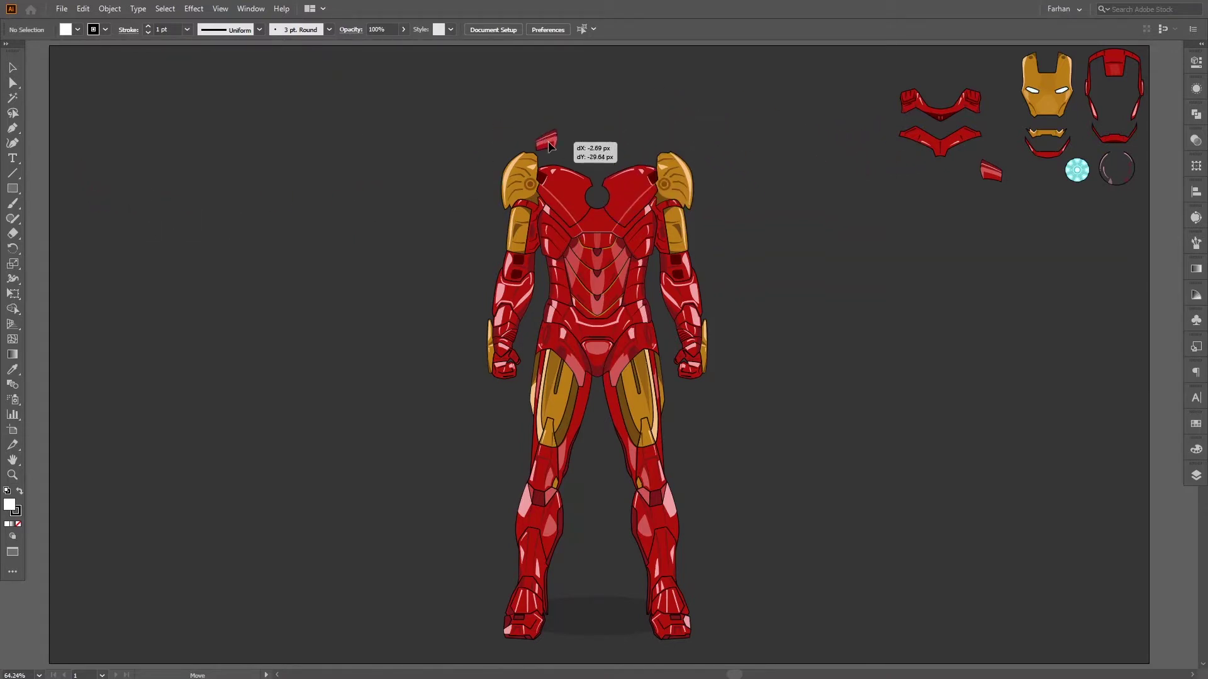
drag(993, 175, 648, 163)
Step: Move the dark ring piece onto the chest and bring the red collar piece to the neck
drag(1132, 165, 635, 121)
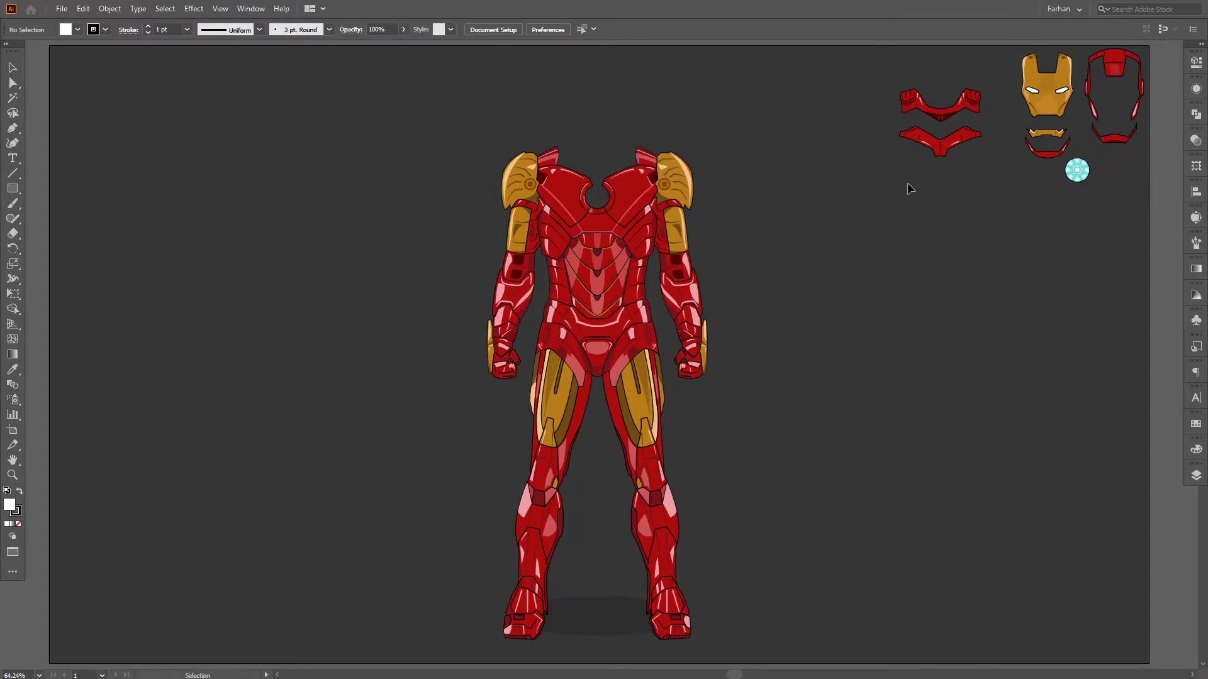
drag(1014, 159, 628, 165)
drag(949, 112, 619, 134)
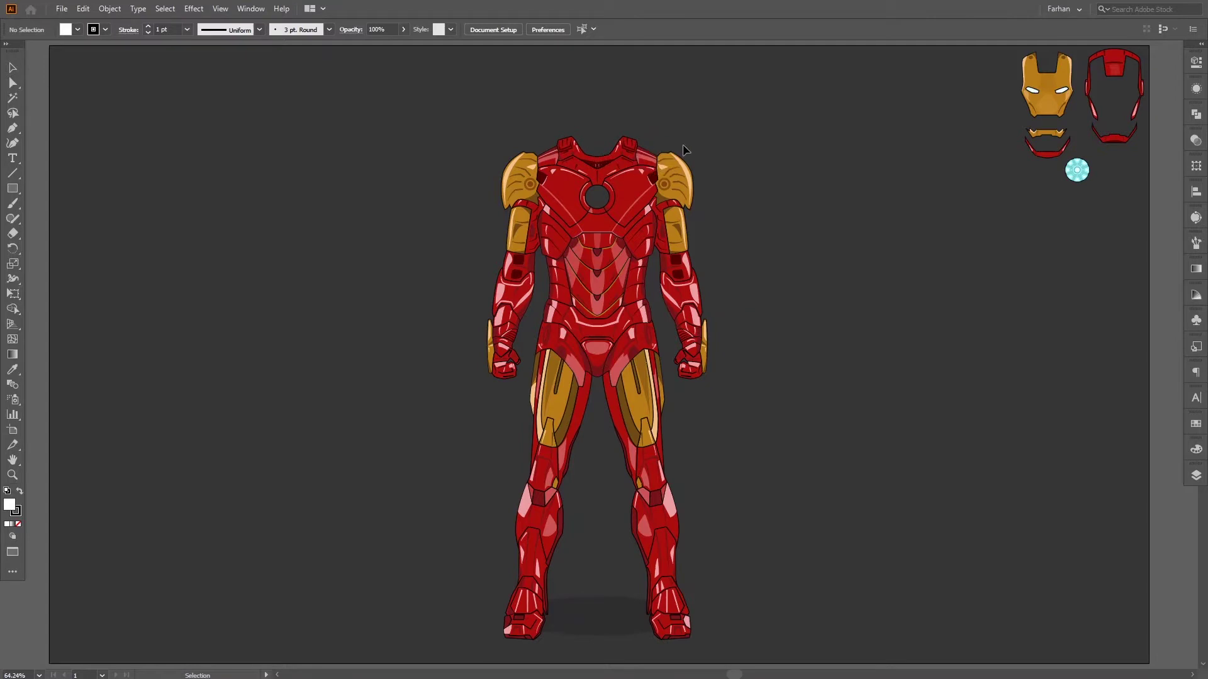
drag(1048, 159, 603, 143)
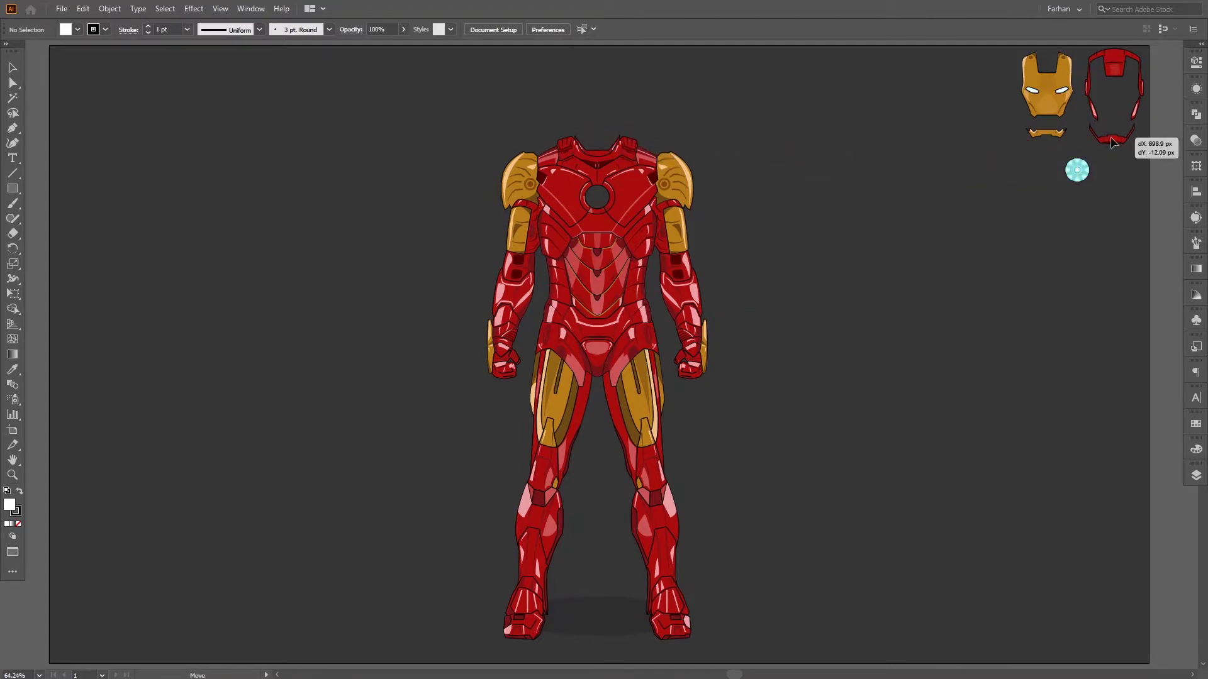
Step: Place the red and gold collar pieces, red helmet back and gold faceplate, and move the cyan arc reactor to the chest
drag(1113, 146, 597, 149)
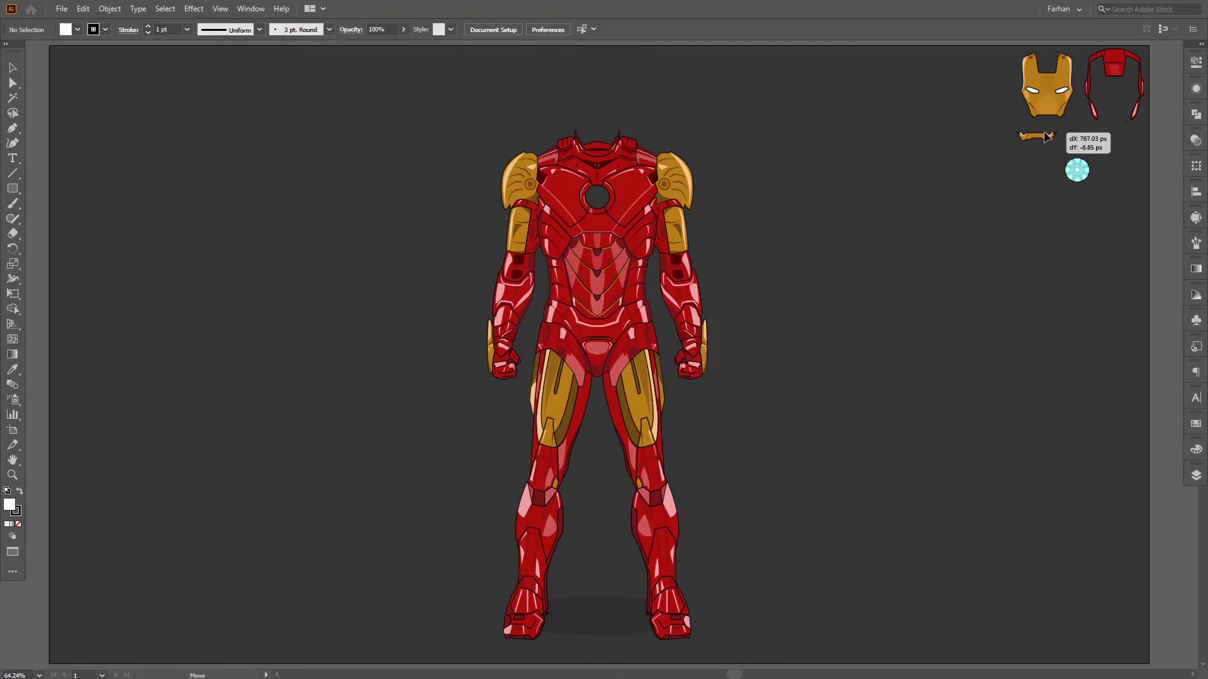
drag(1046, 135, 637, 114)
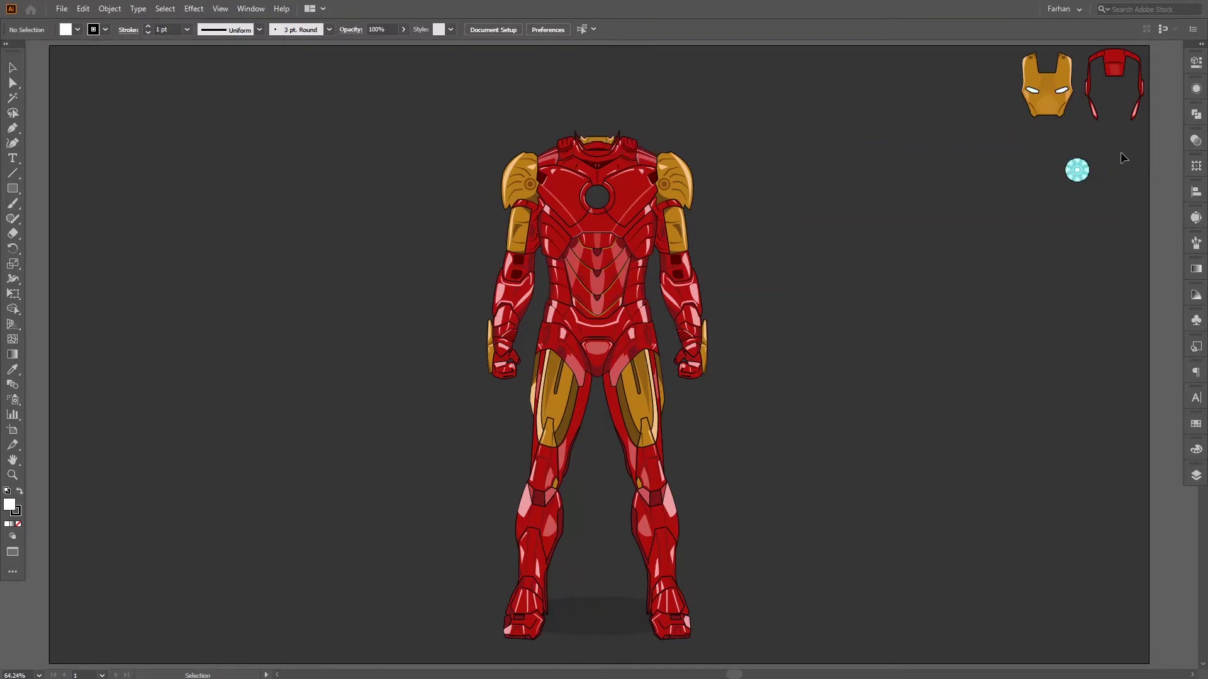
drag(1137, 94, 602, 88)
drag(1066, 117, 599, 127)
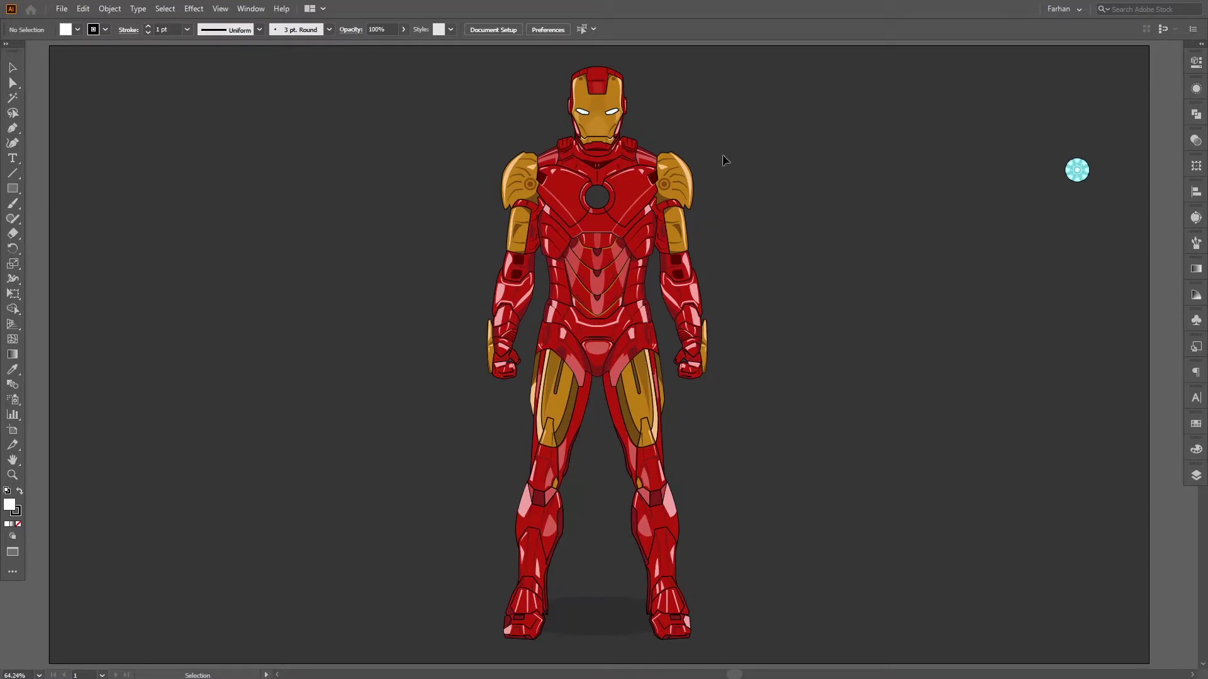
drag(1077, 173, 598, 201)
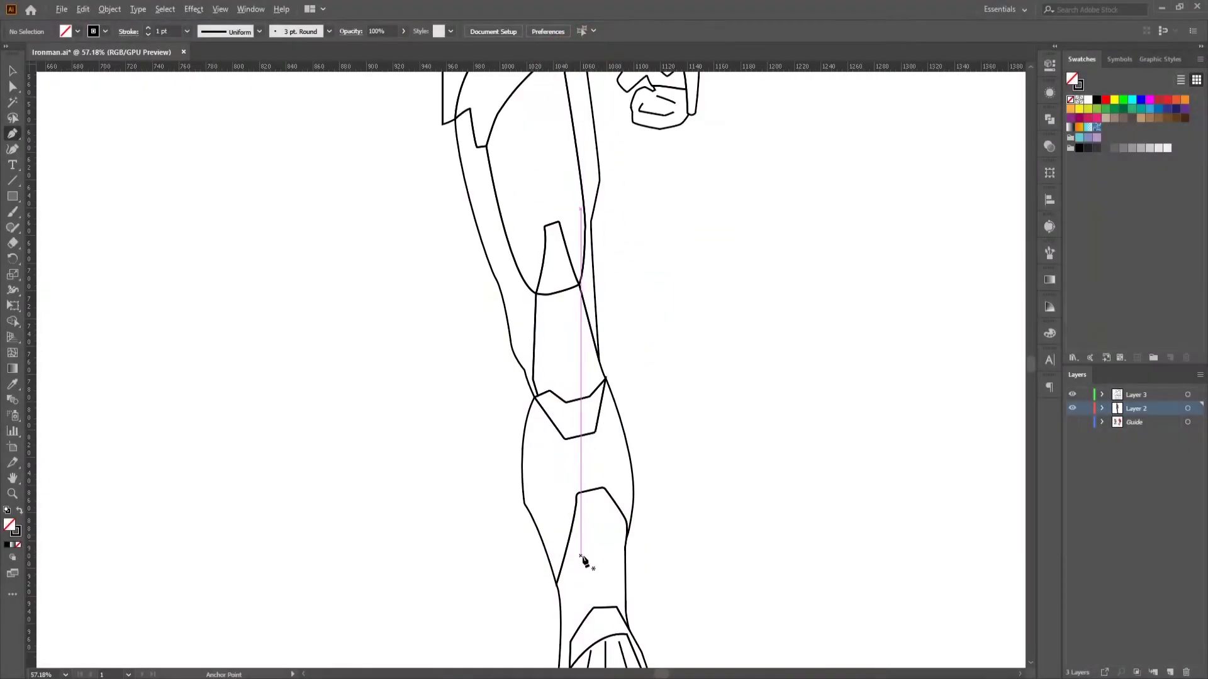
Step: Draw short Pen detail lines on the boot
scroll(582, 560, up, 5)
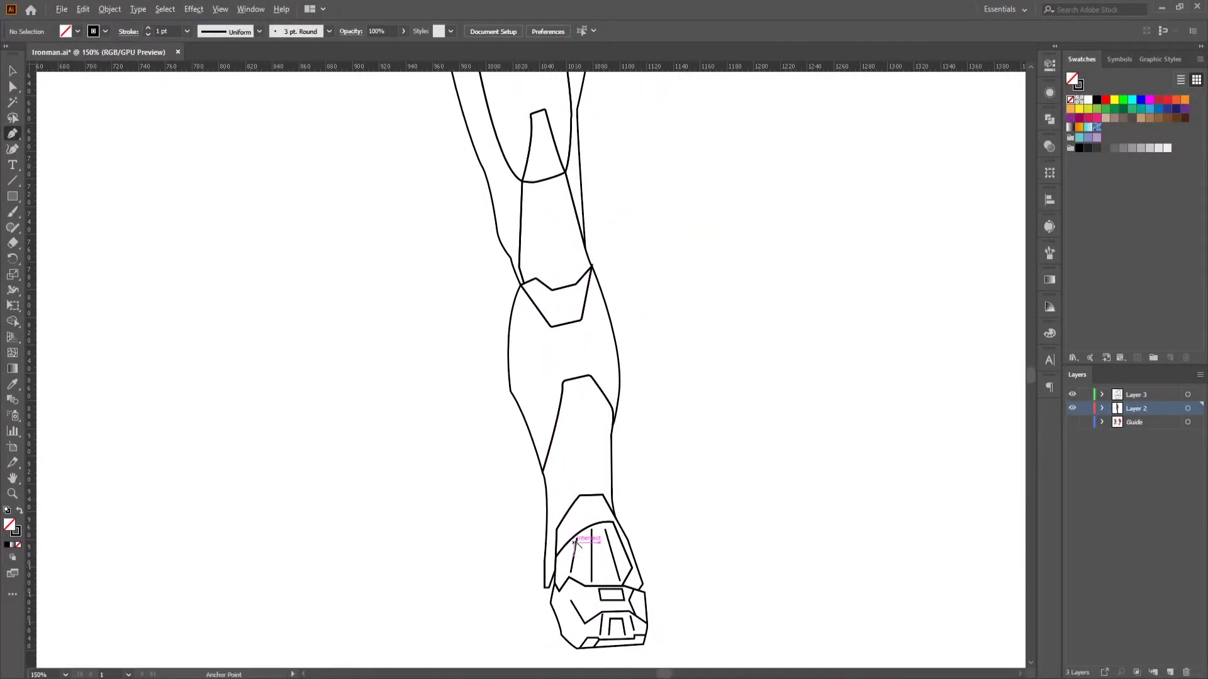
click(565, 464)
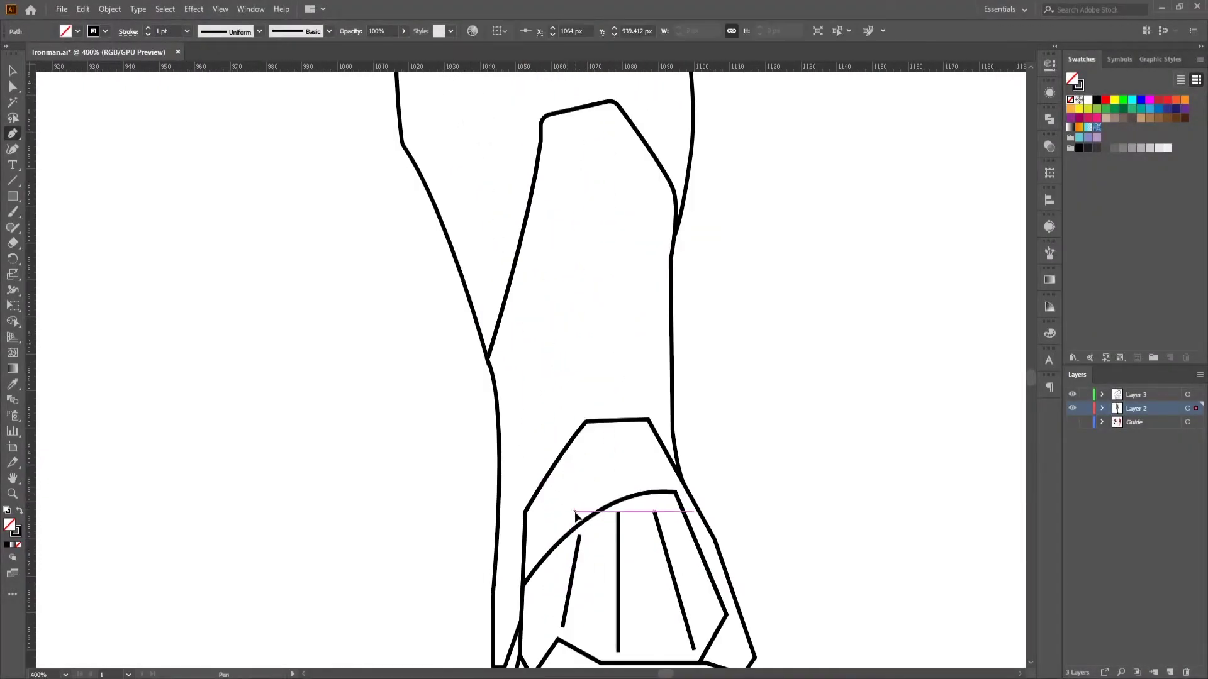
click(574, 511)
ctrl+click(629, 464)
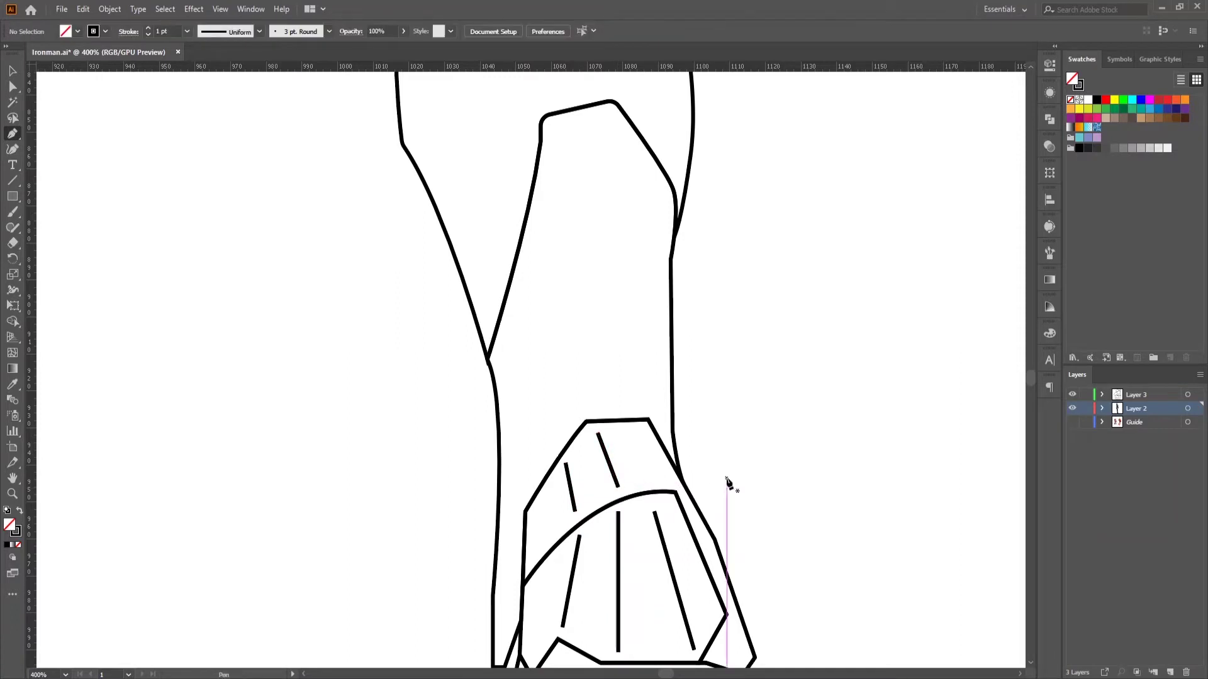
scroll(770, 151, up, 1)
click(611, 110)
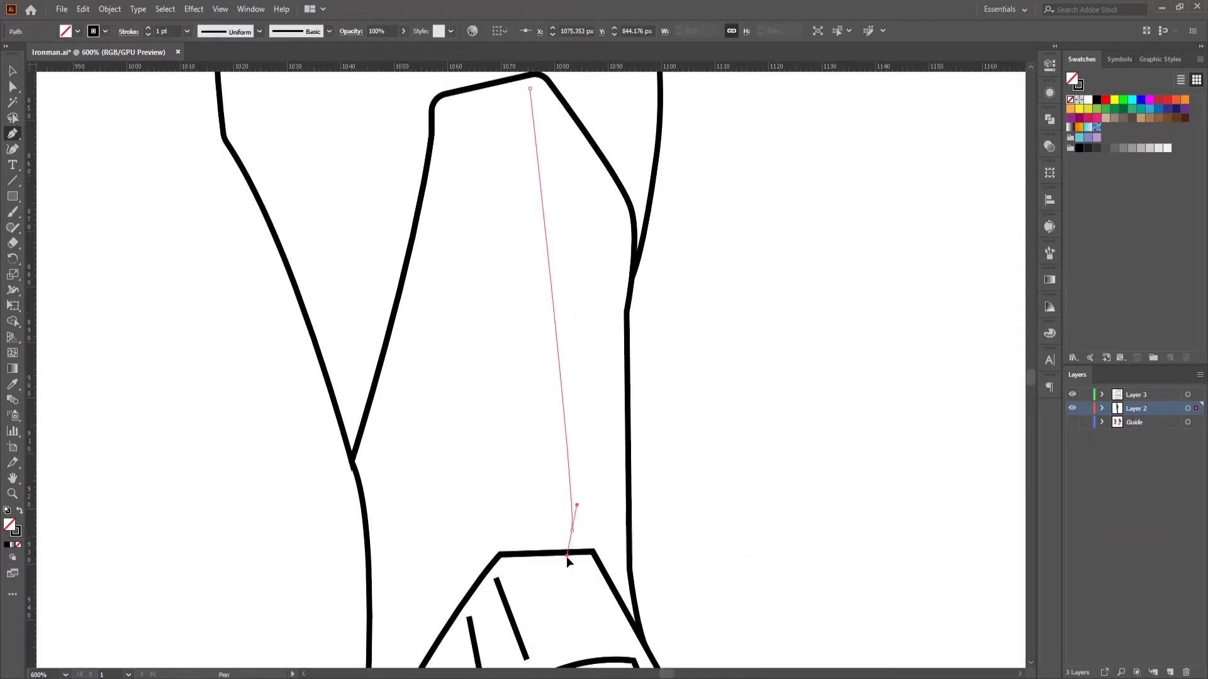
click(573, 531)
ctrl+click(445, 138)
Step: Pen-draw a thin closed sliver down the leg's outer edge and fill it dark red
click(437, 114)
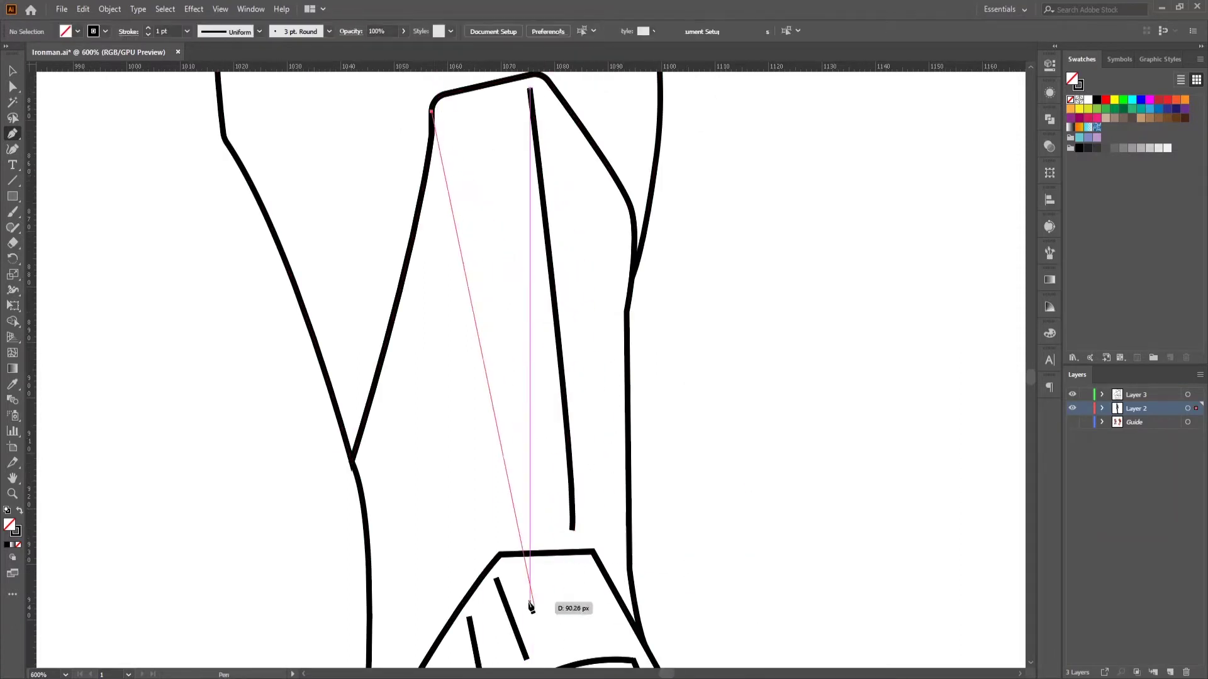
drag(496, 520, 507, 370)
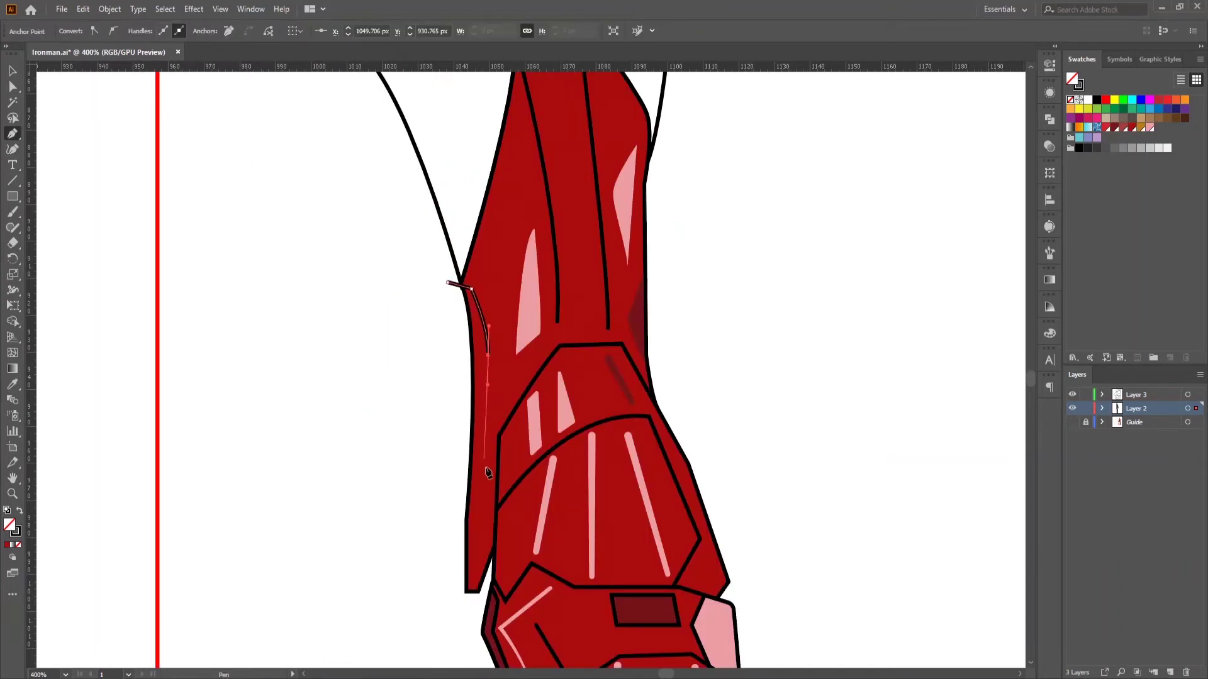
drag(480, 511, 478, 602)
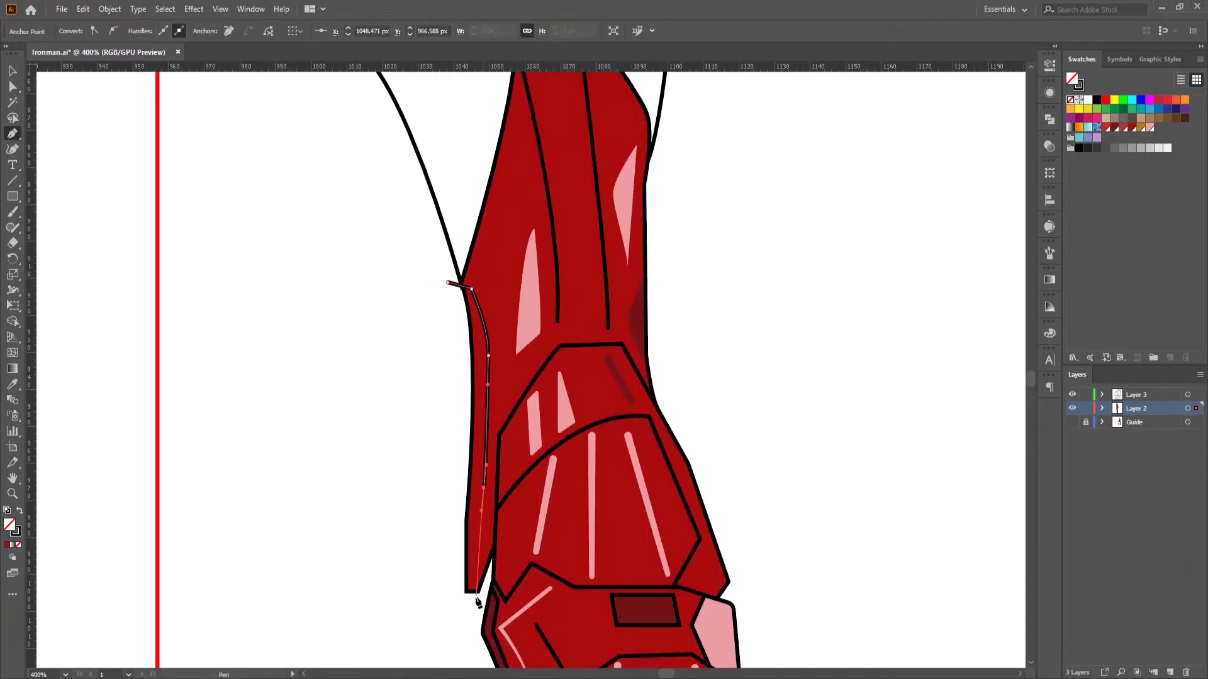
click(466, 596)
click(420, 488)
click(428, 325)
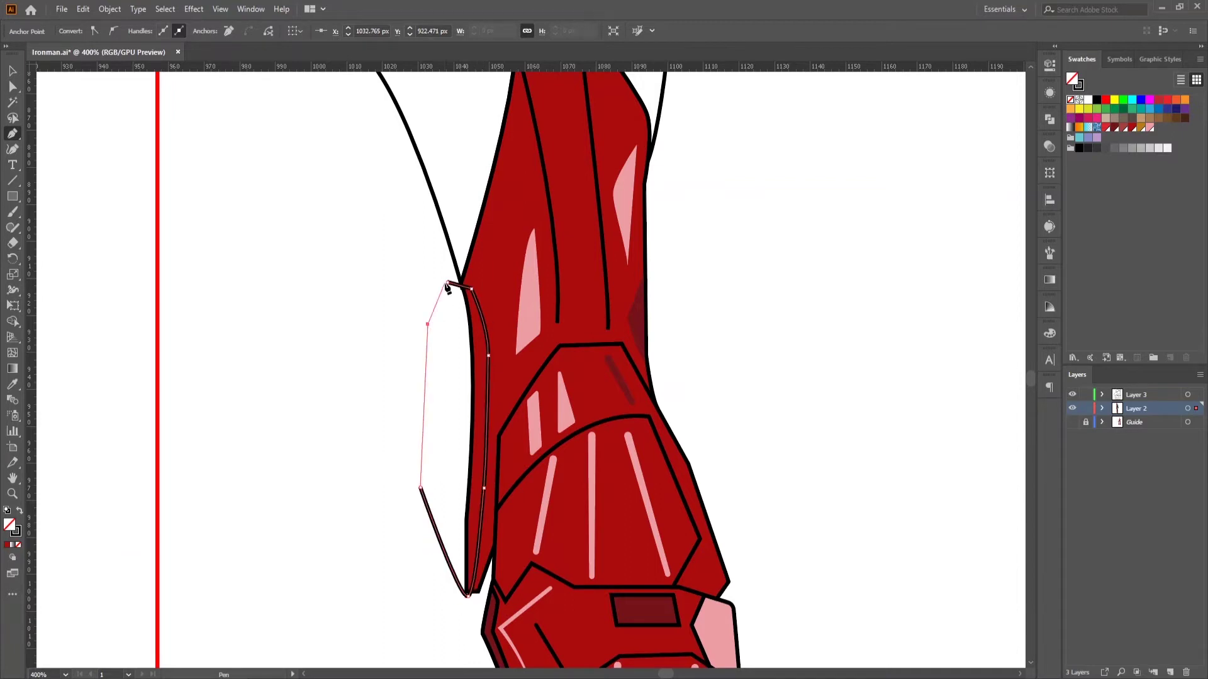
click(447, 282)
click(12, 71)
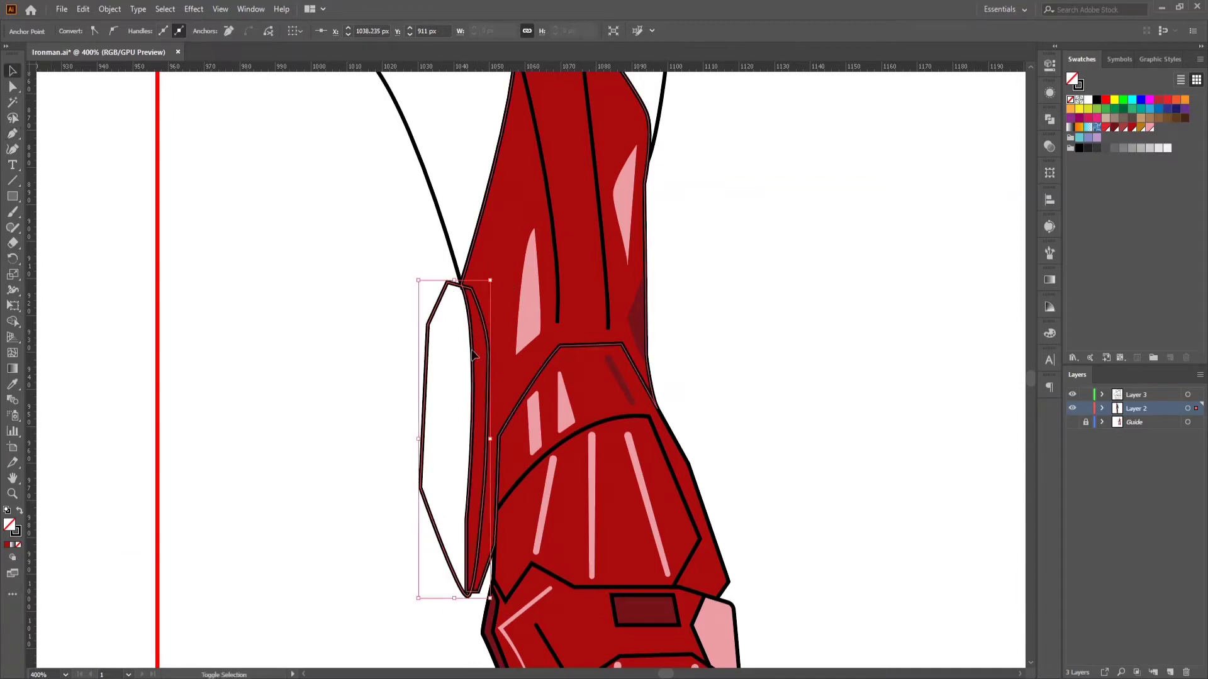
key(shift+x)
click(7, 545)
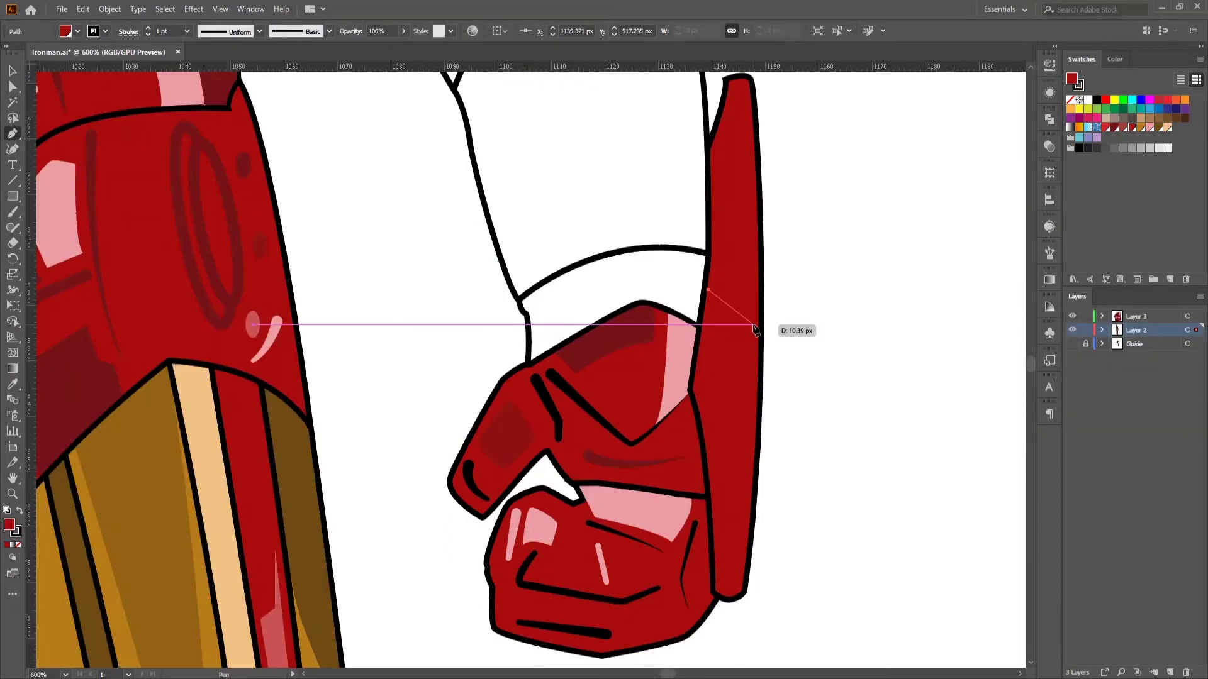
Step: Make the tall plate beside the hand gold
ctrl+click(959, 267)
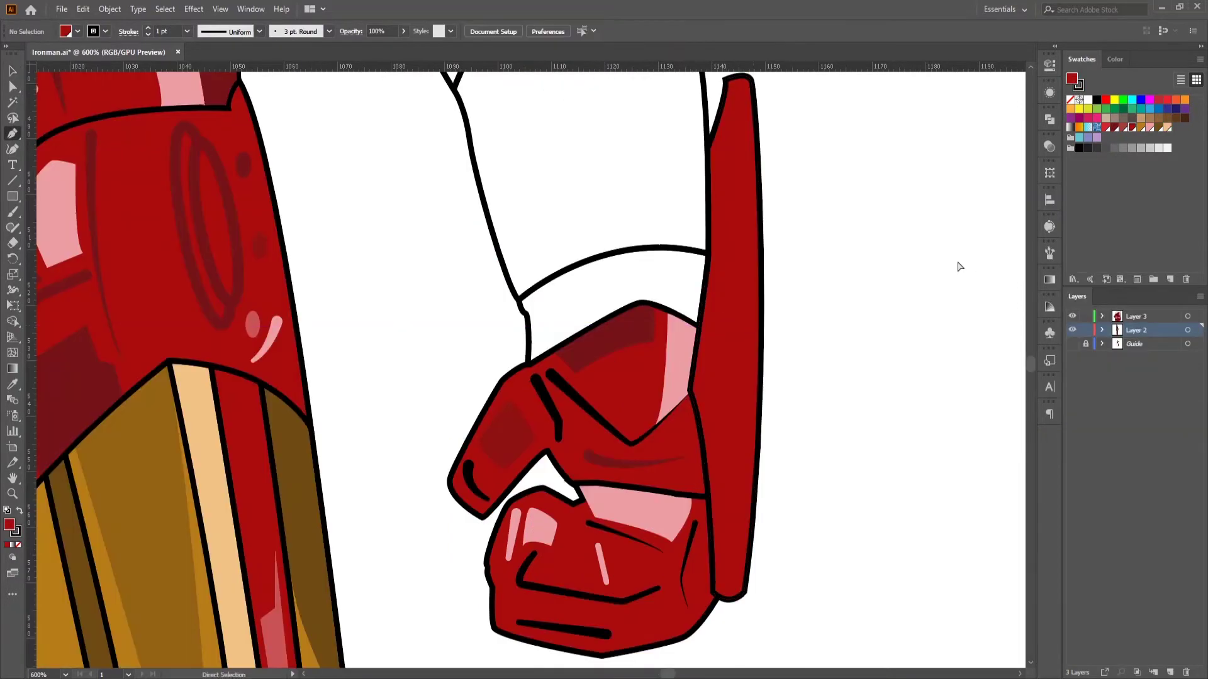
ctrl+click(767, 320)
click(1140, 127)
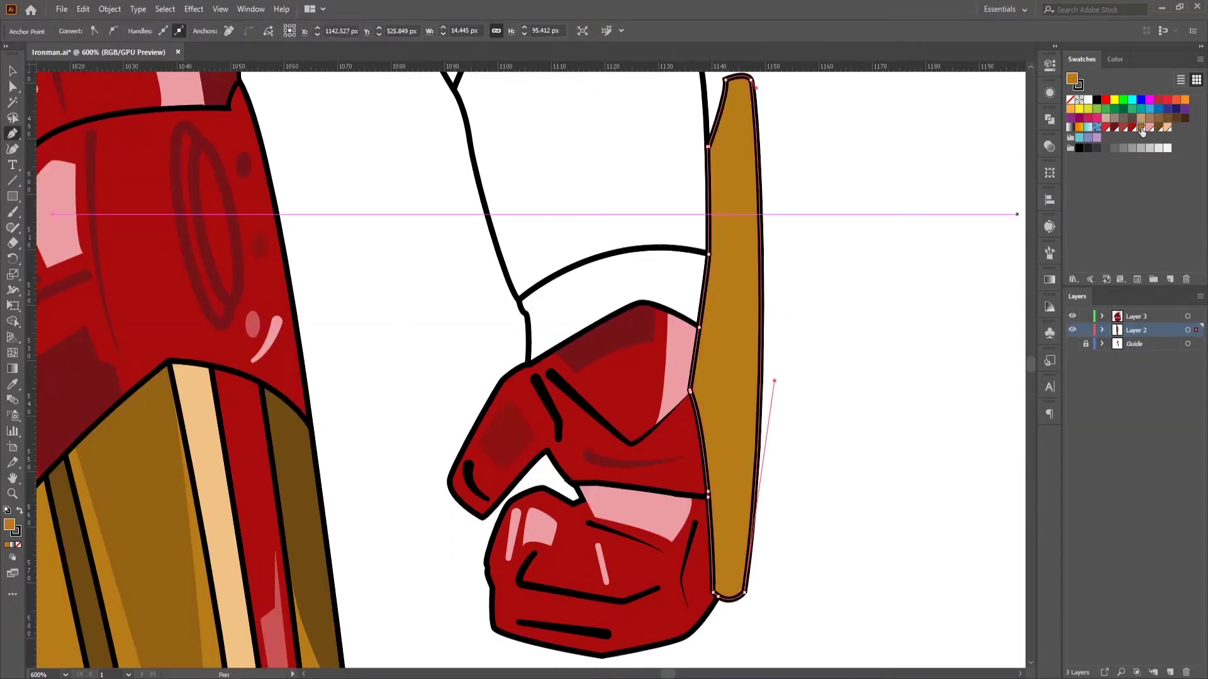
ctrl+click(814, 342)
Step: Draw a small highlight triangle on the plate with light tan fill and no stroke, then fit the artboard
drag(711, 282, 704, 317)
click(710, 281)
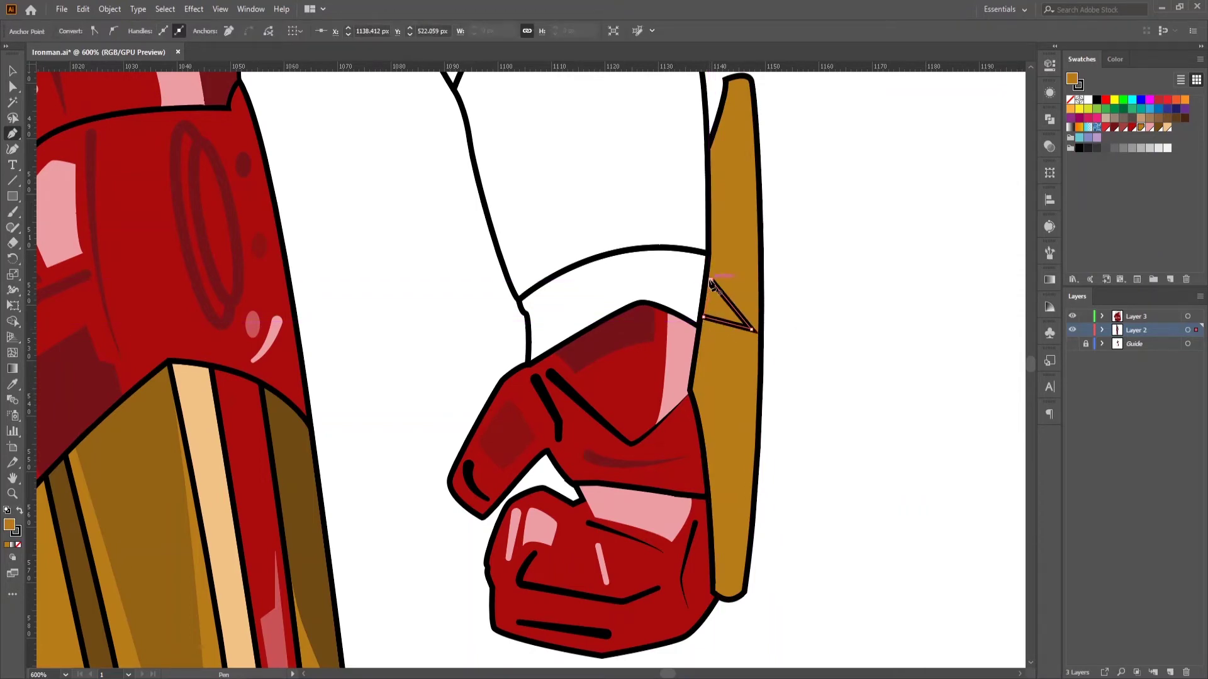
click(1168, 128)
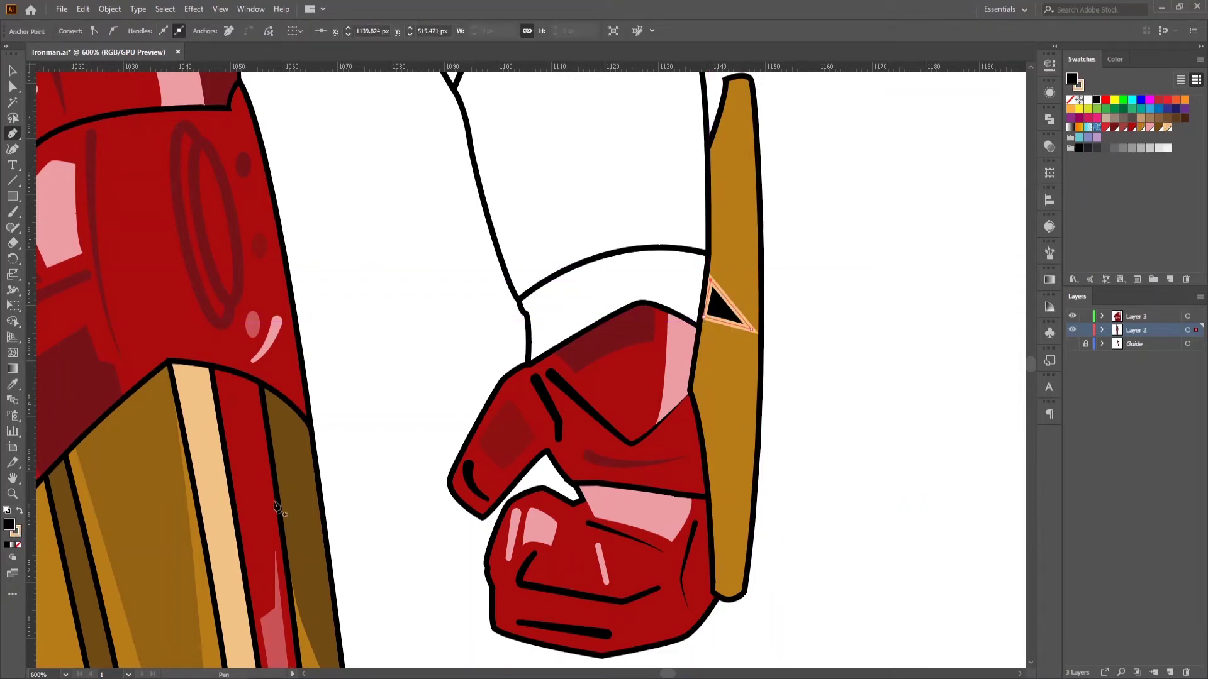
click(16, 532)
click(17, 545)
key(ctrl+shift+a)
key(v)
key(ctrl+0)
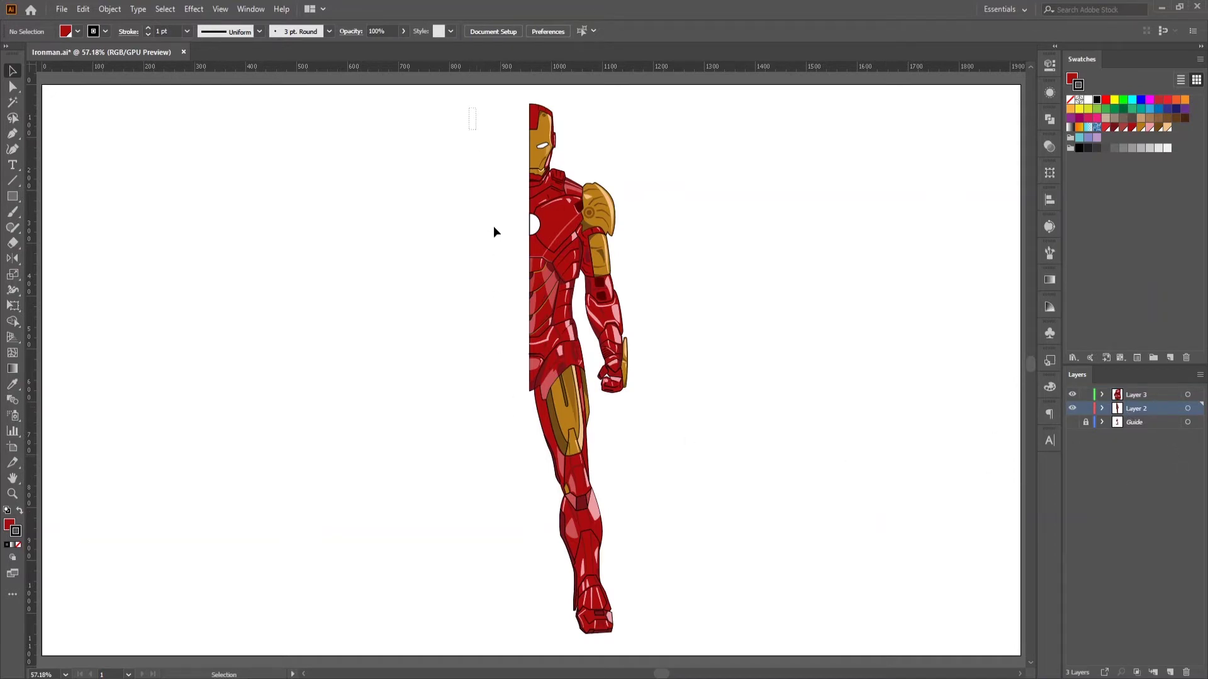
Step: Reflect a copy of the selected half-figure across the vertical centre line with the Reflect tool
drag(493, 231, 669, 651)
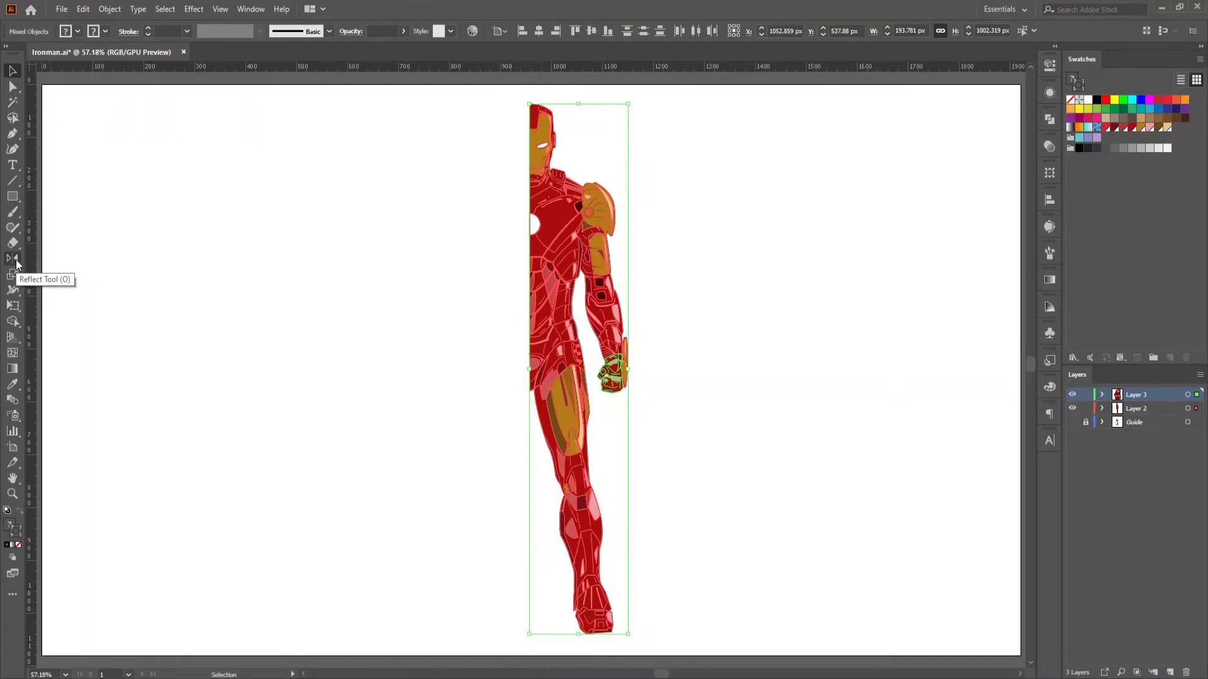
click(14, 259)
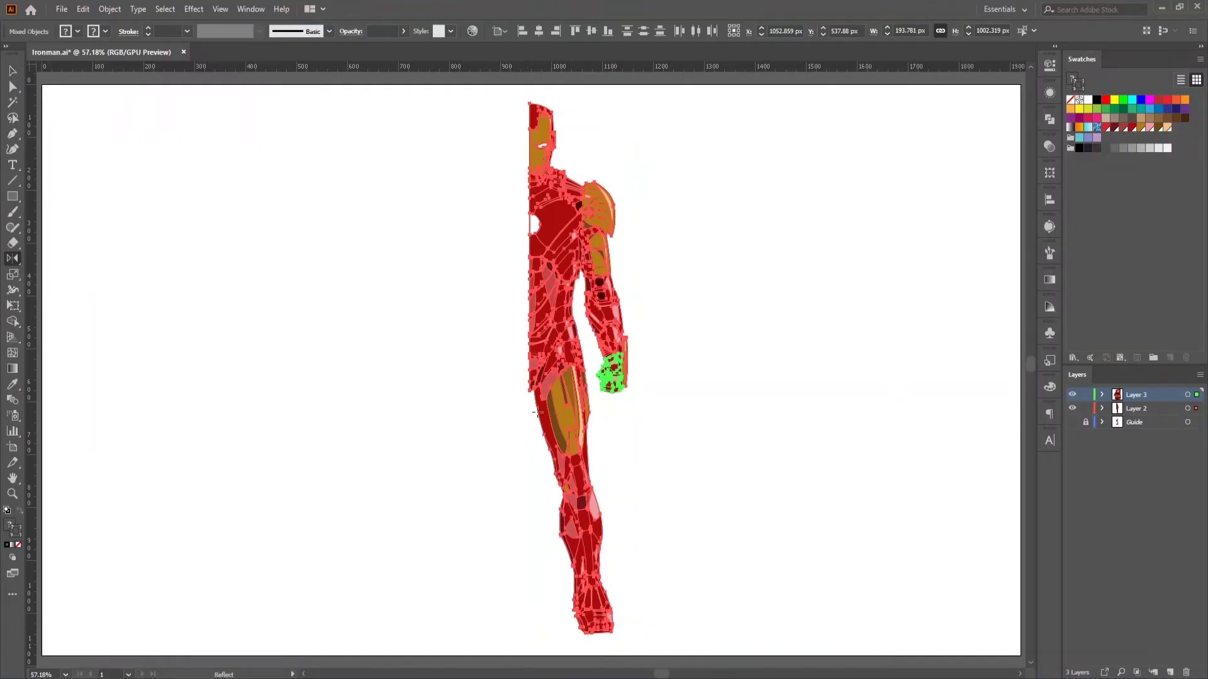
scroll(553, 418, up, 4)
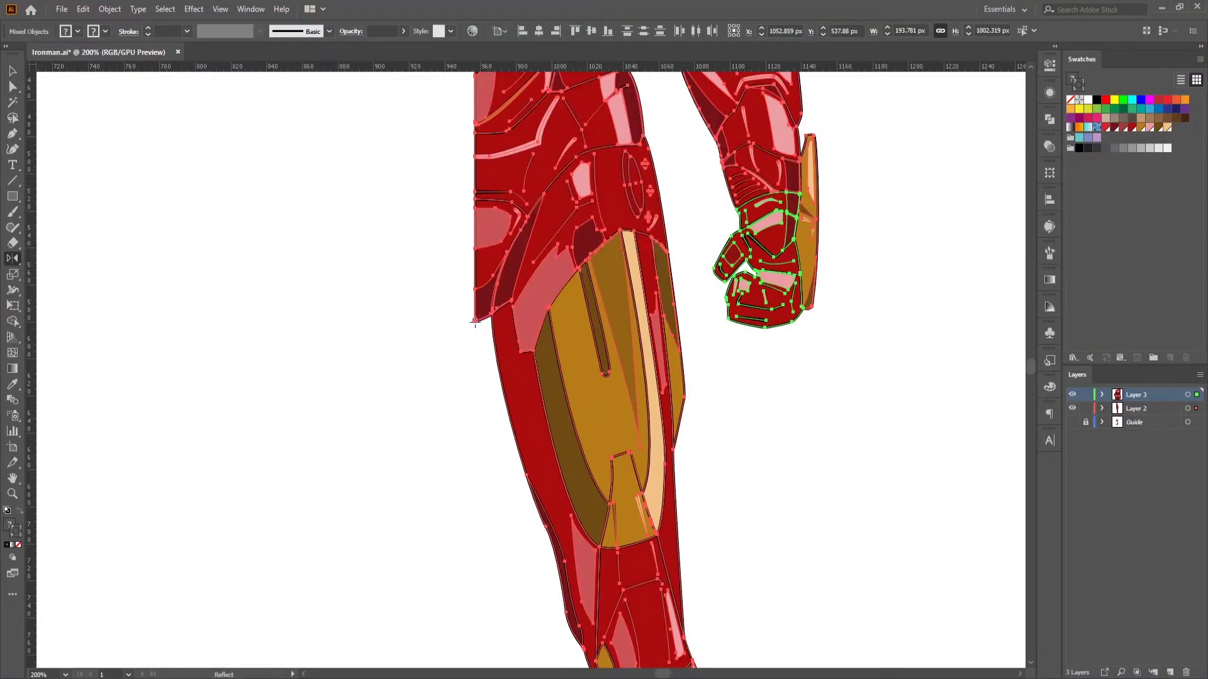
key(ctrl+0)
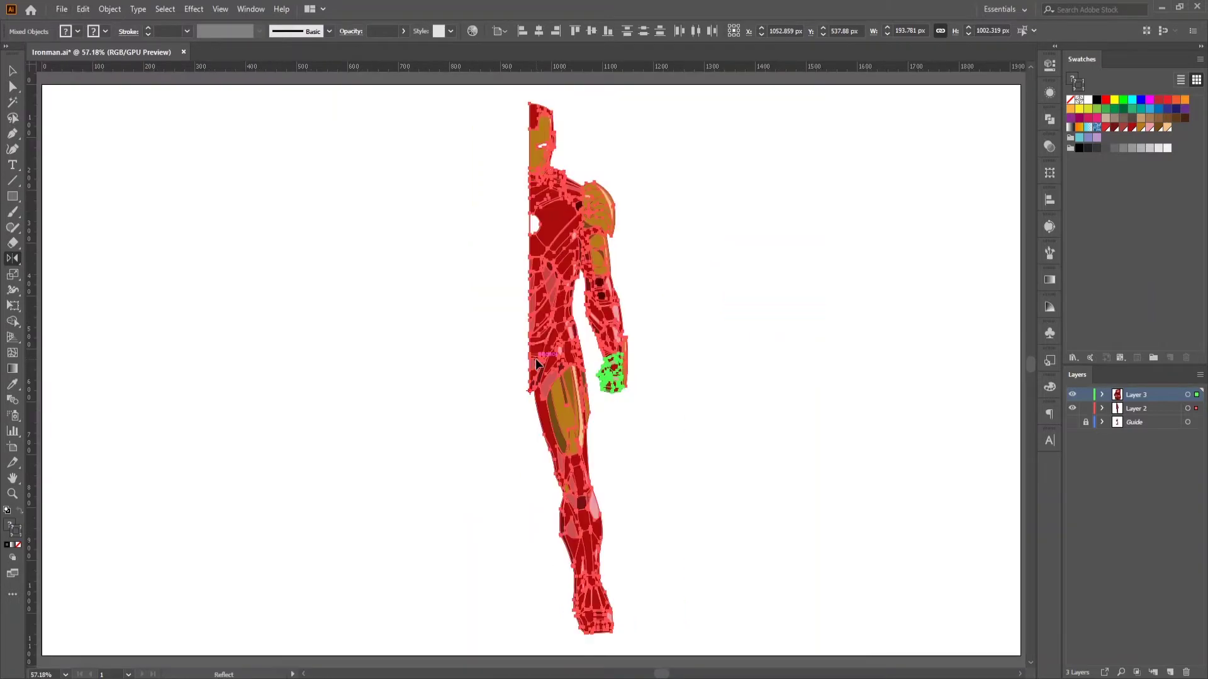
drag(555, 353, 458, 341)
click(764, 477)
scroll(527, 458, up, 5)
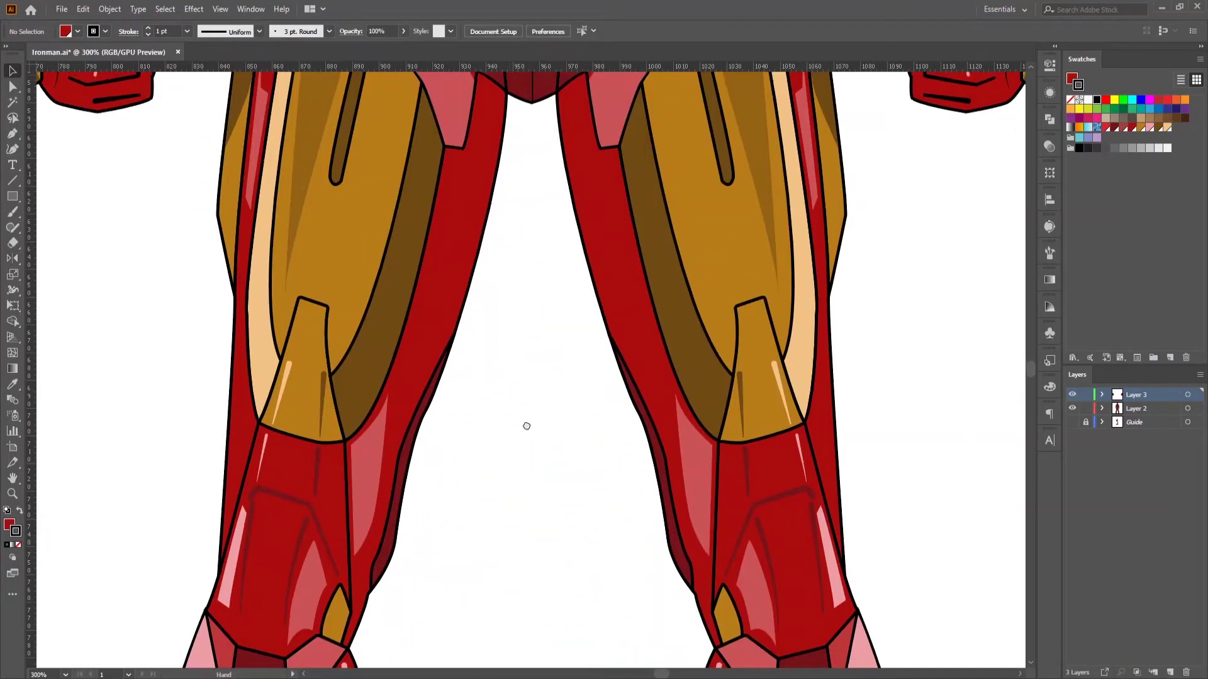
Step: Merge the two halves of the crotch armor piece with the Shape Builder
scroll(542, 441, down, 4)
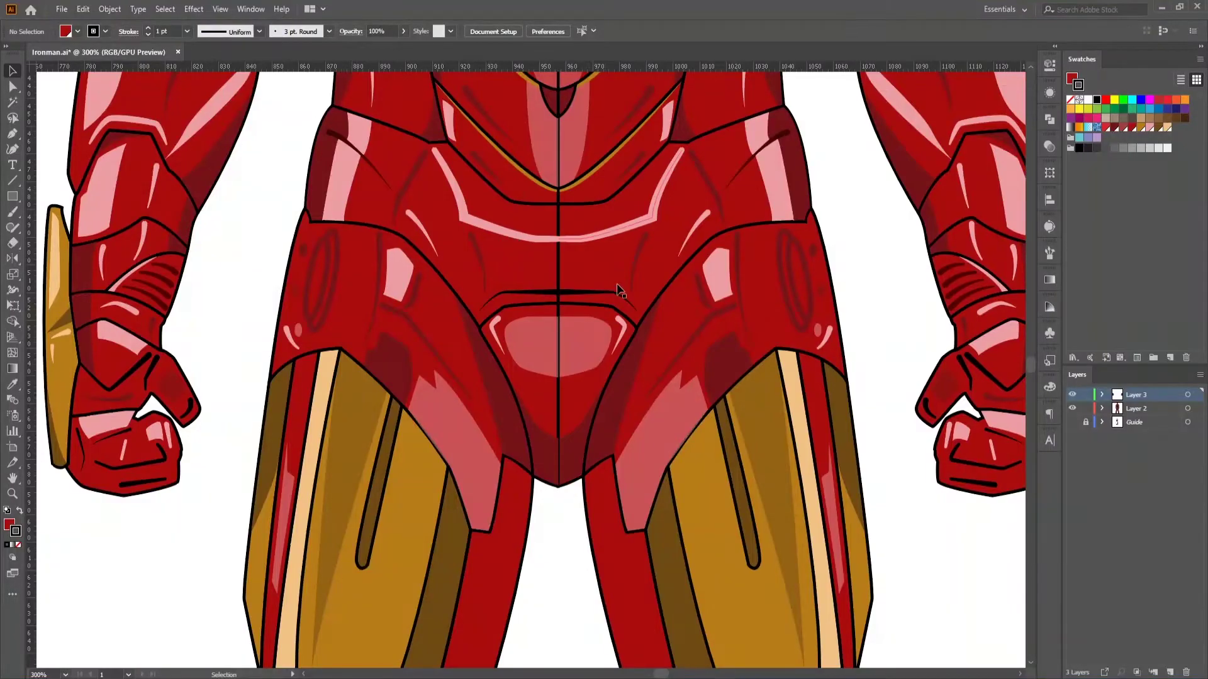
drag(610, 302, 609, 466)
drag(585, 323, 596, 501)
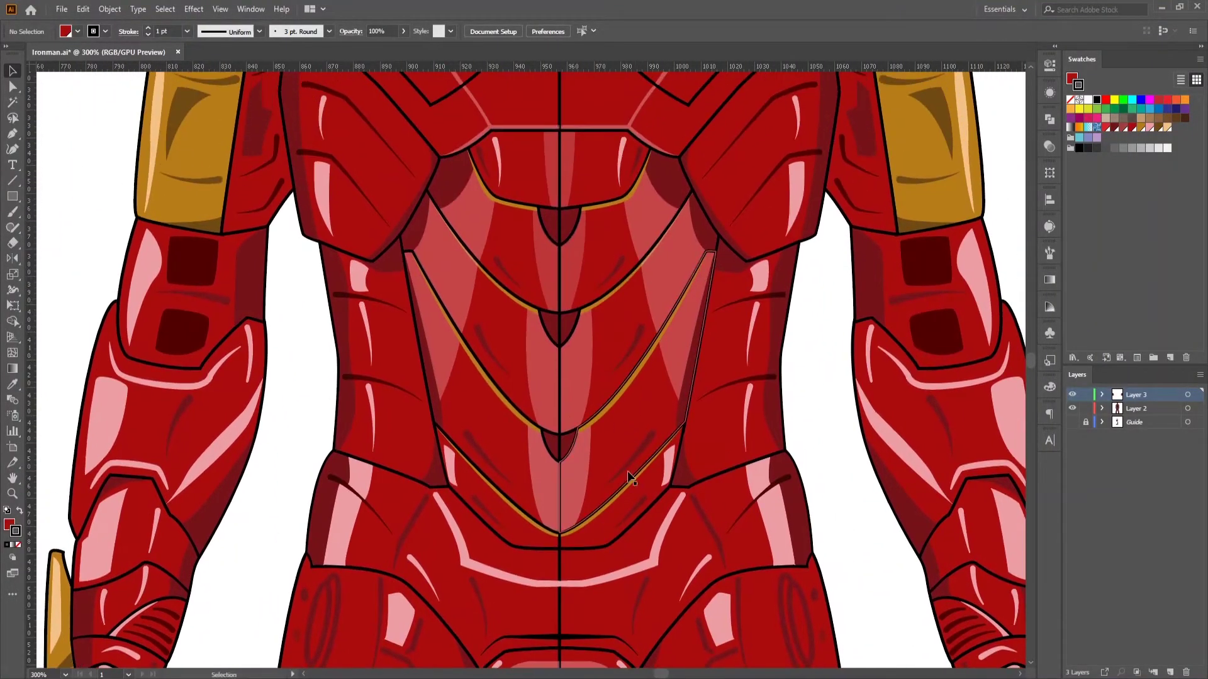
scroll(629, 476, down, 5)
click(601, 504)
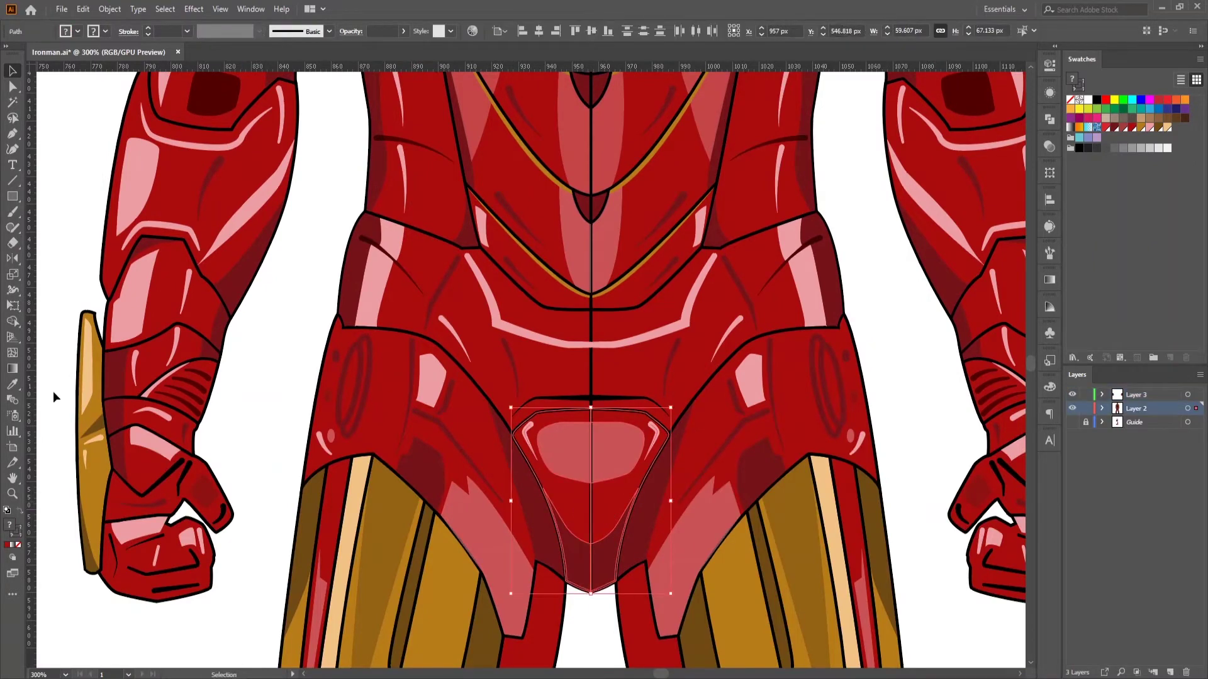
click(12, 322)
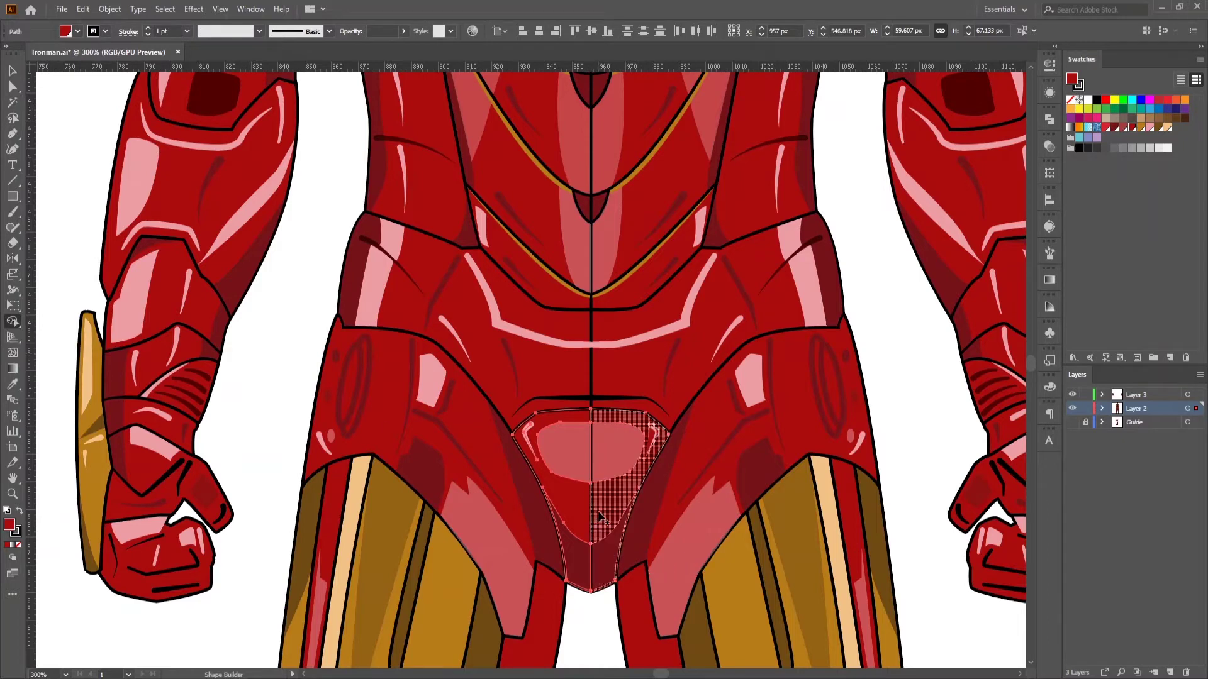
mouse_move(600, 517)
mouse_down()
mouse_move(560, 491)
mouse_move(588, 512)
mouse_up()
key(v)
key(ctrl+plus)
key(ctrl+plus)
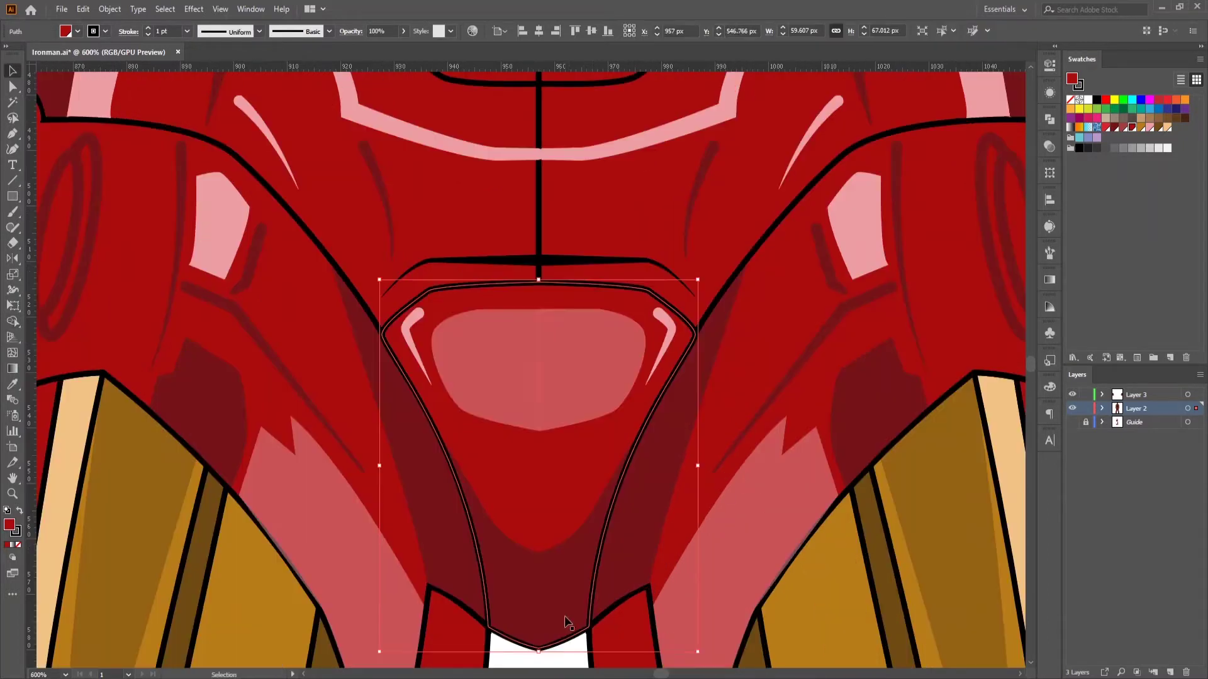
click(577, 378)
Step: Merge the pink plate halves into a single shape
shift+click(520, 371)
key(shift+m)
drag(565, 368, 503, 375)
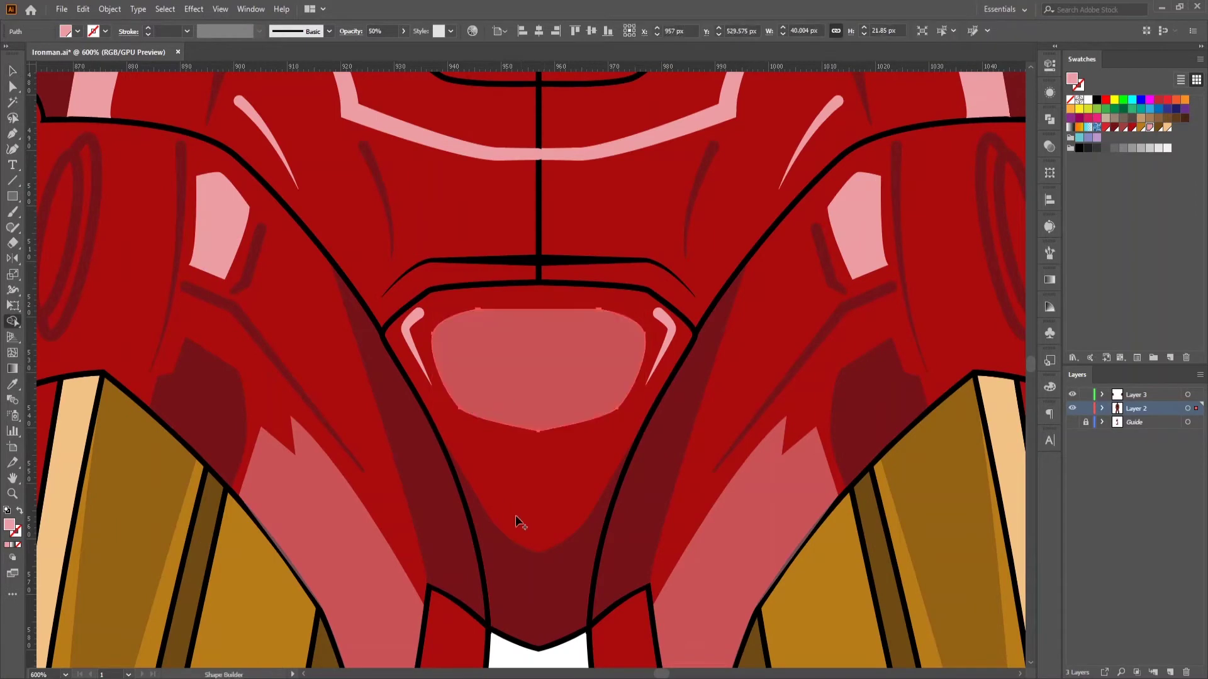
key(v)
key(ctrl+minus)
Step: Fuse the waist piece and chest plate halves into single shapes
click(591, 482)
click(32, 329)
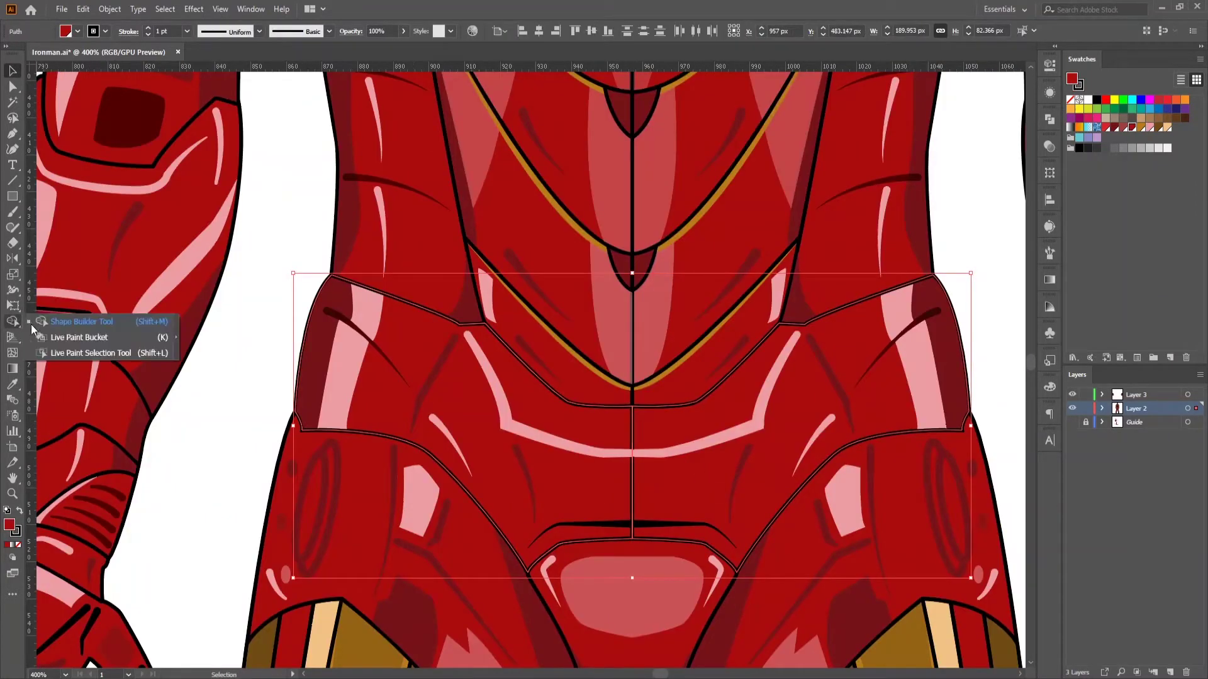
click(79, 321)
drag(648, 485, 587, 488)
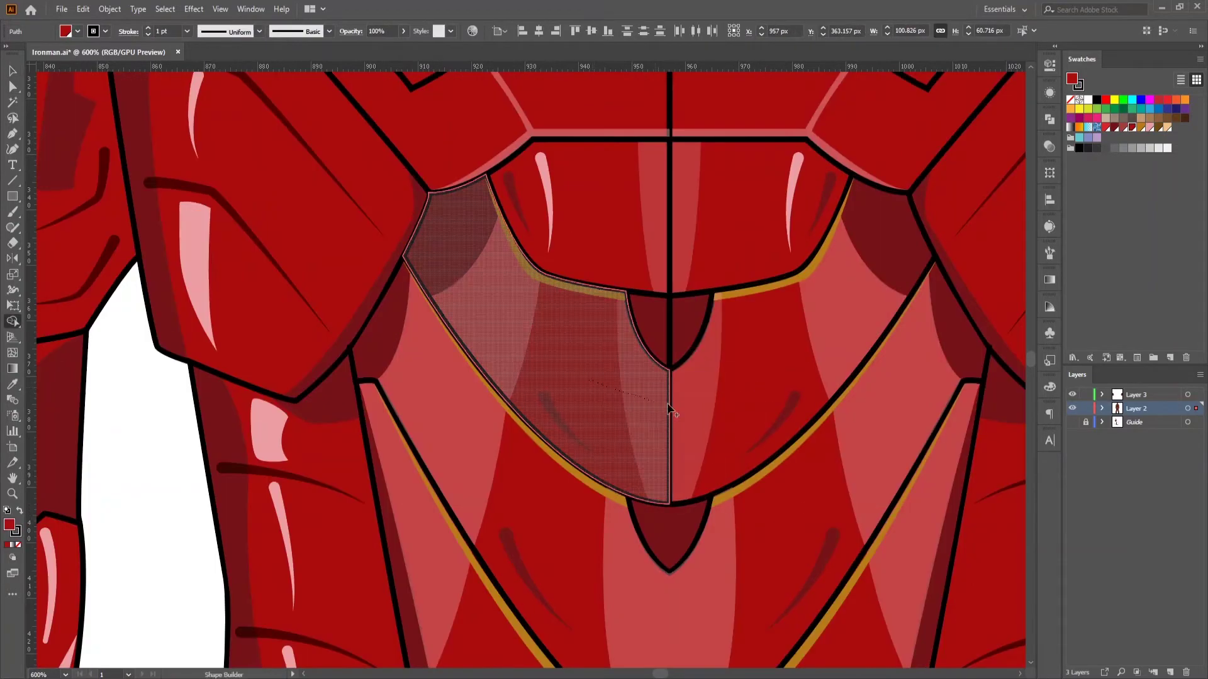
drag(664, 403, 730, 387)
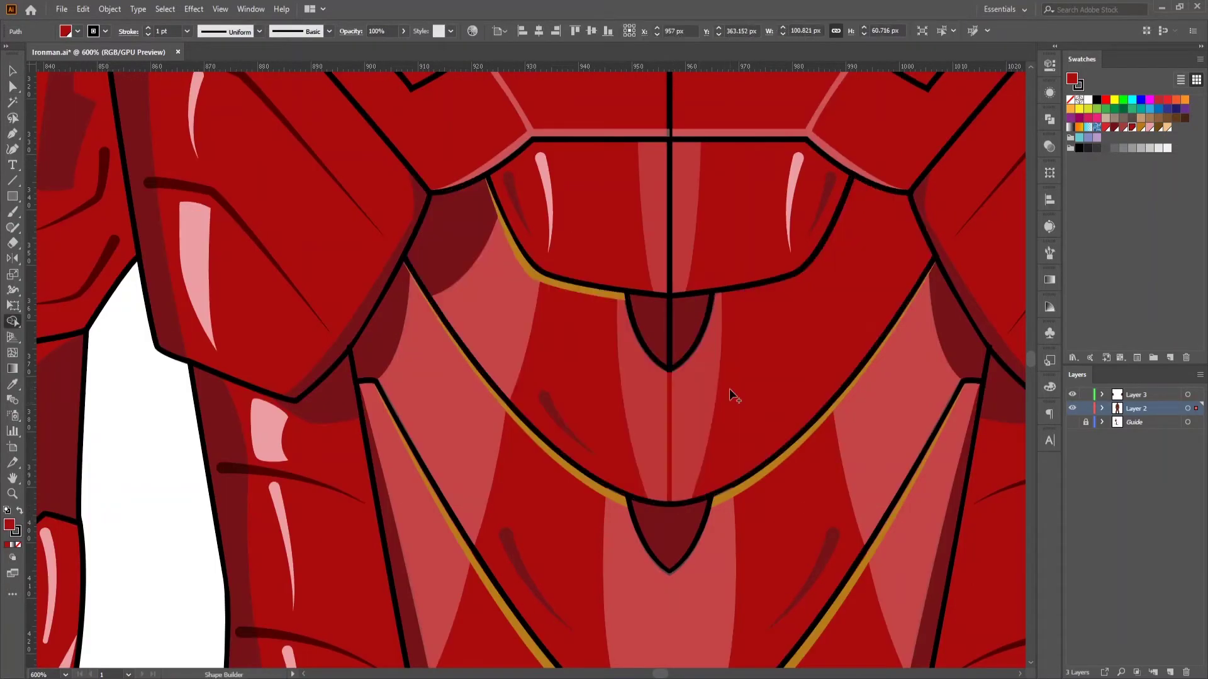
key(ctrl+minus)
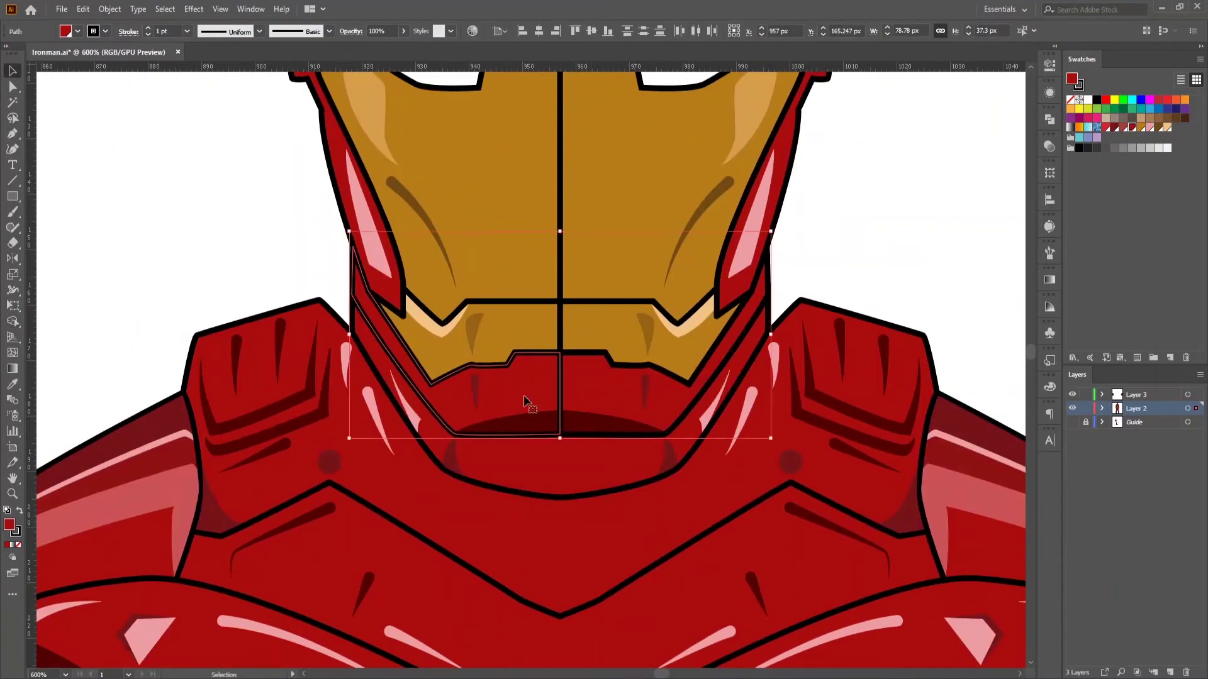
Step: Merge the chin and faceplate halves and close the curved pink highlight sliver
key(shift+m)
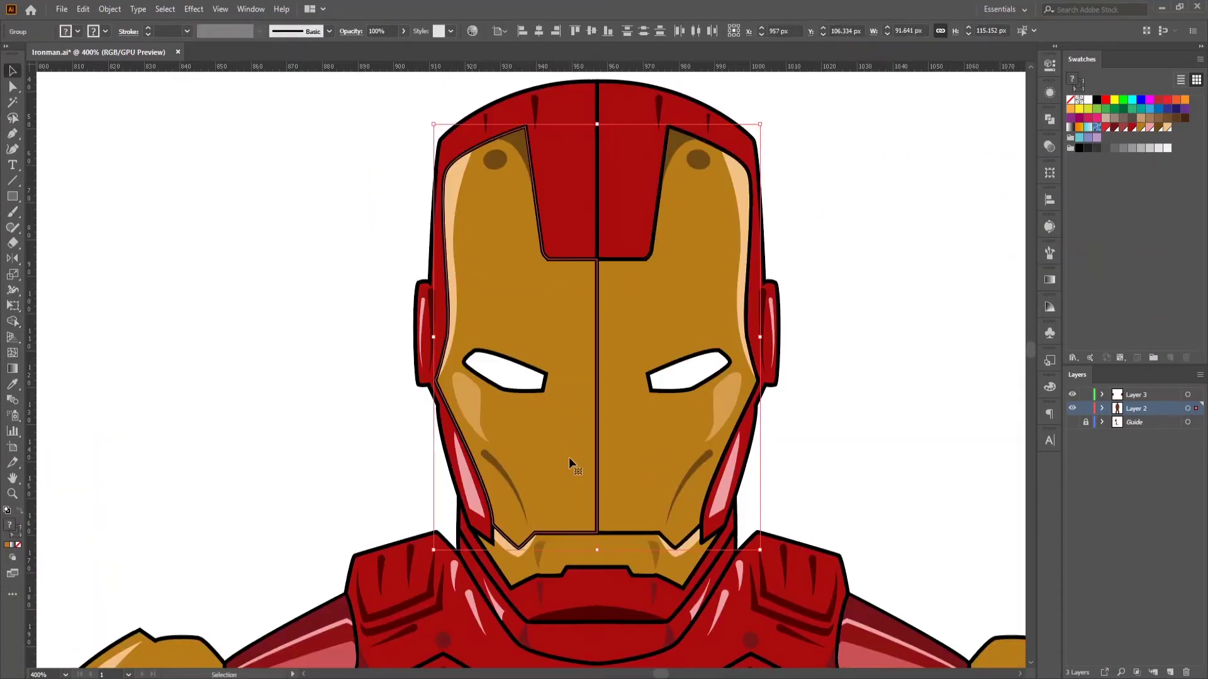
key(shift+m)
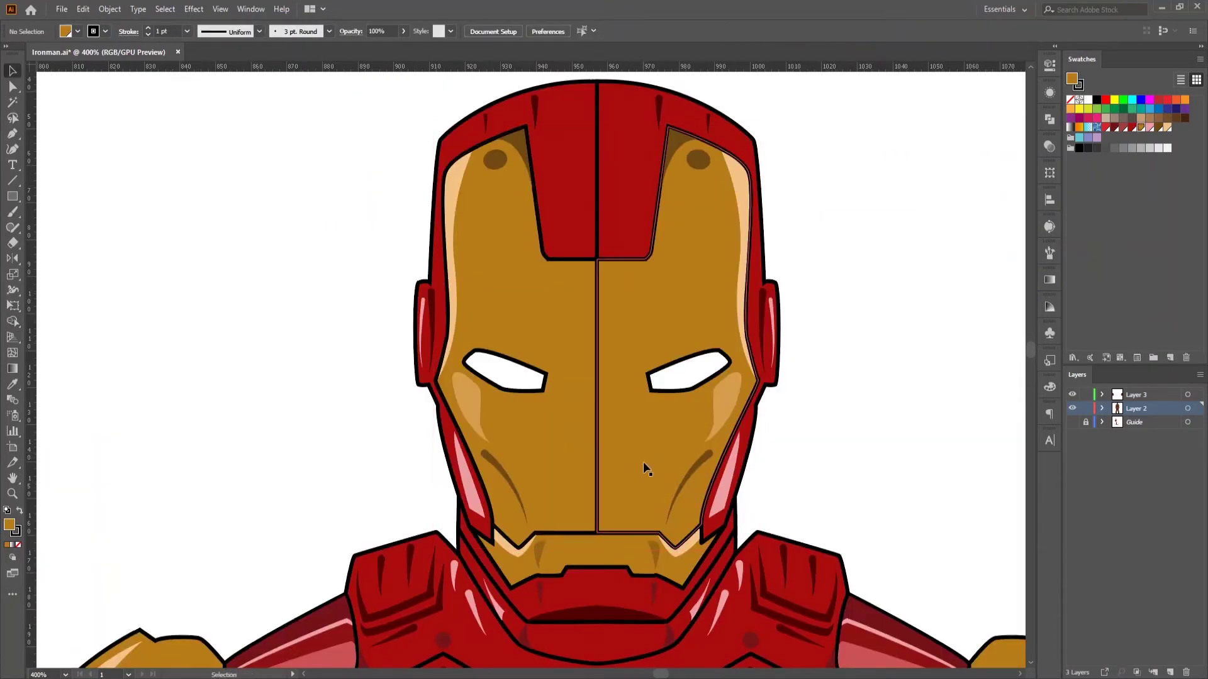
click(595, 464)
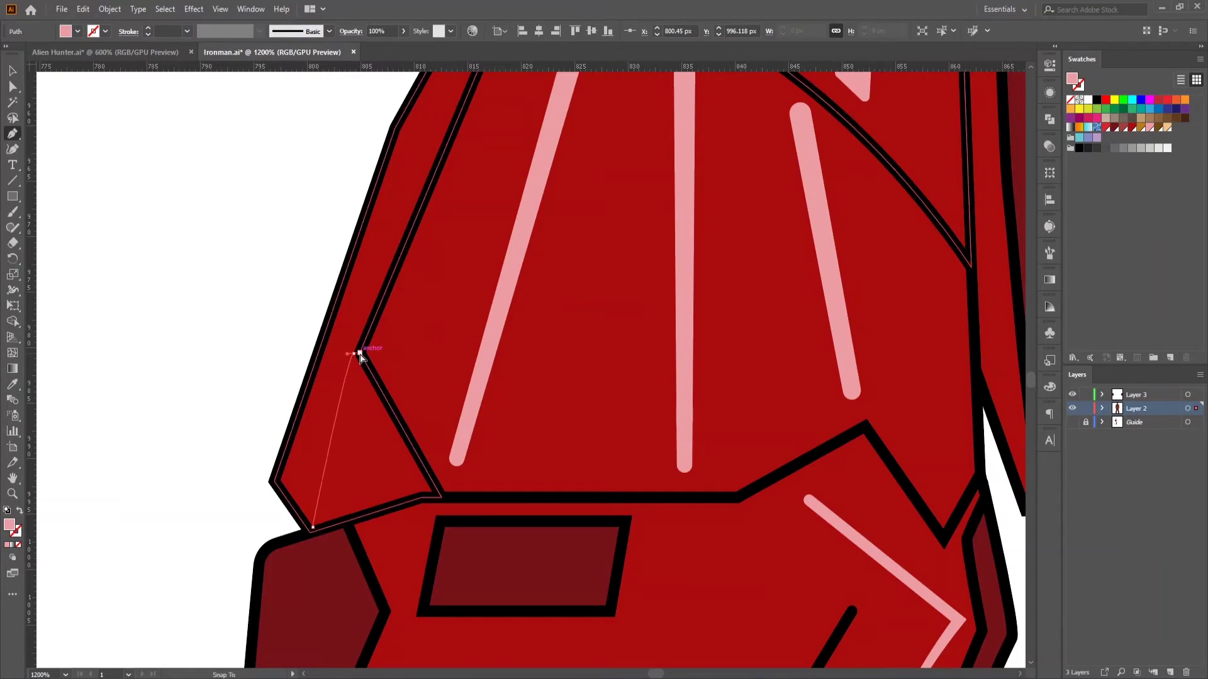
drag(360, 354, 399, 289)
Step: Add a small dark red triangle at the arm armor corner, then show and expand the Background layer
click(356, 354)
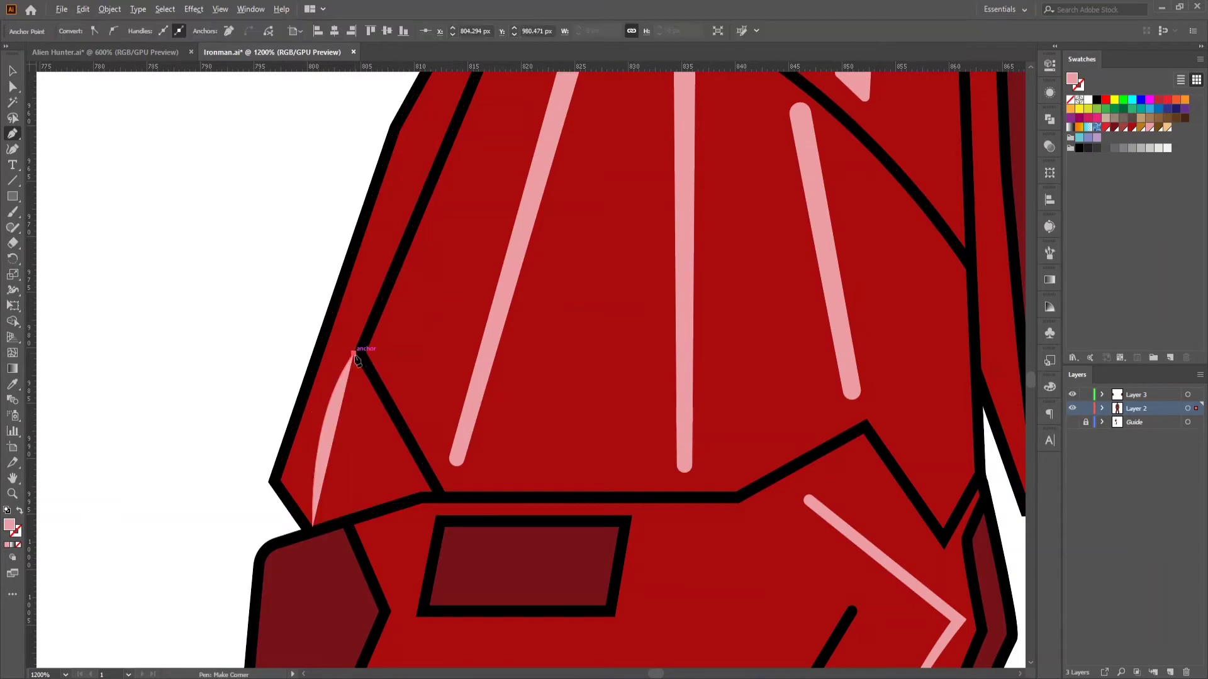
scroll(434, 497, up, 1)
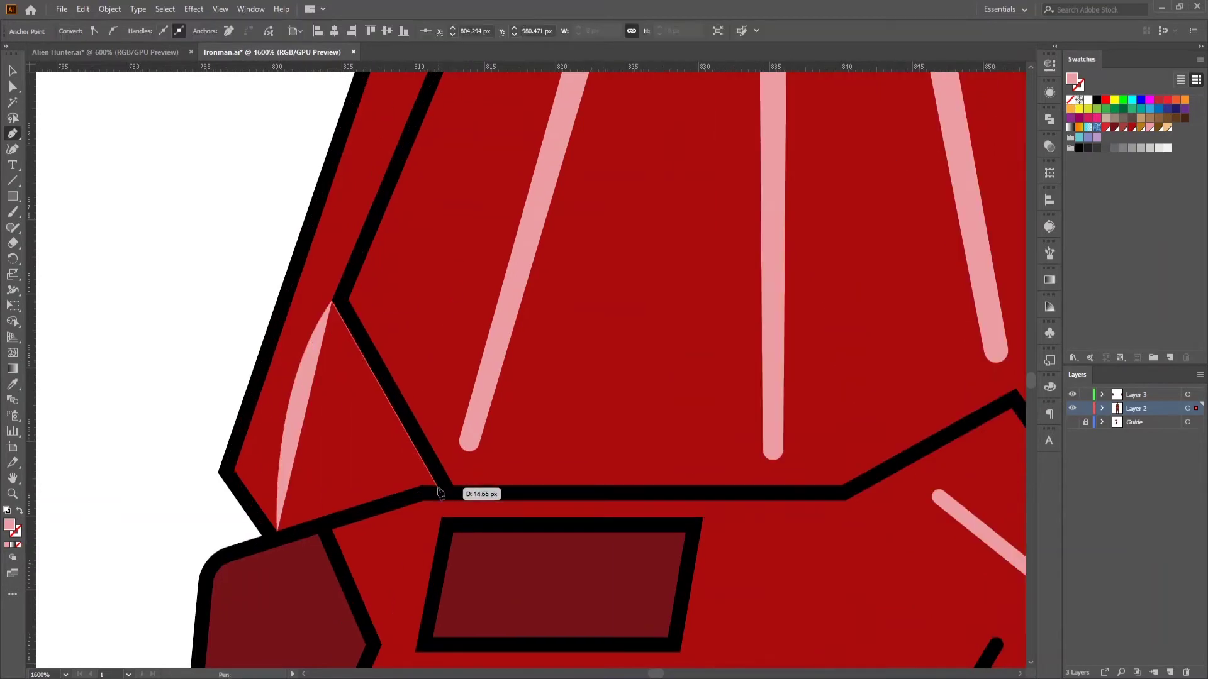
click(434, 497)
click(1114, 128)
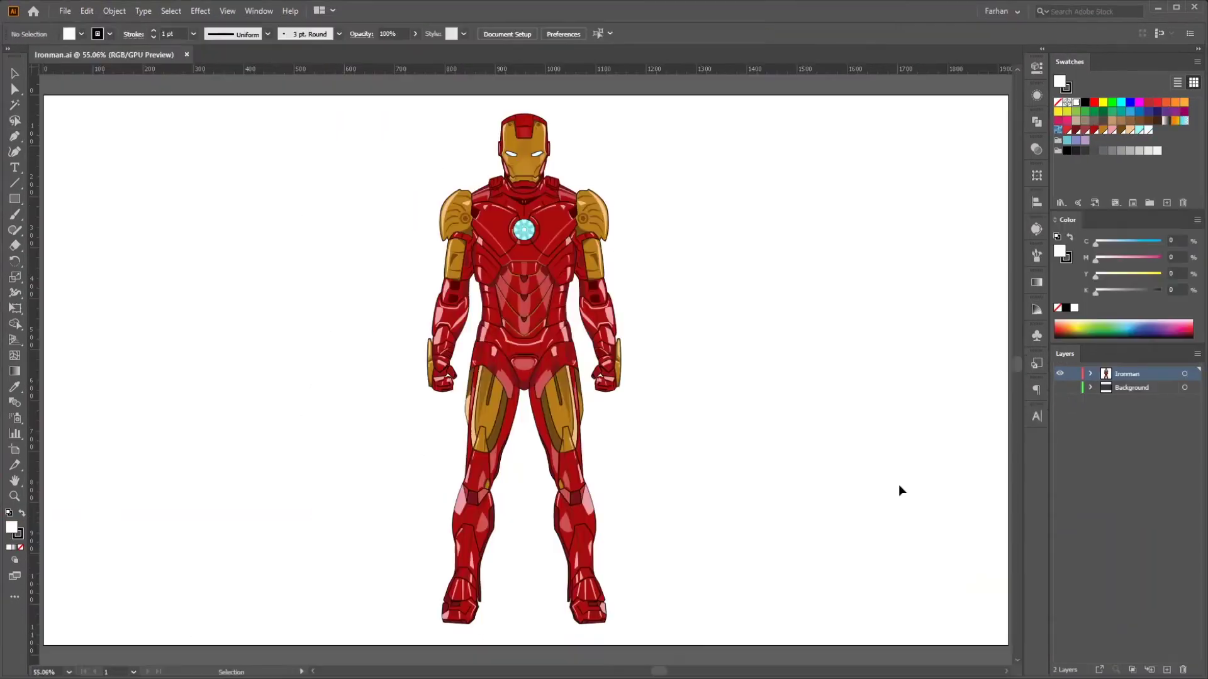
click(1062, 388)
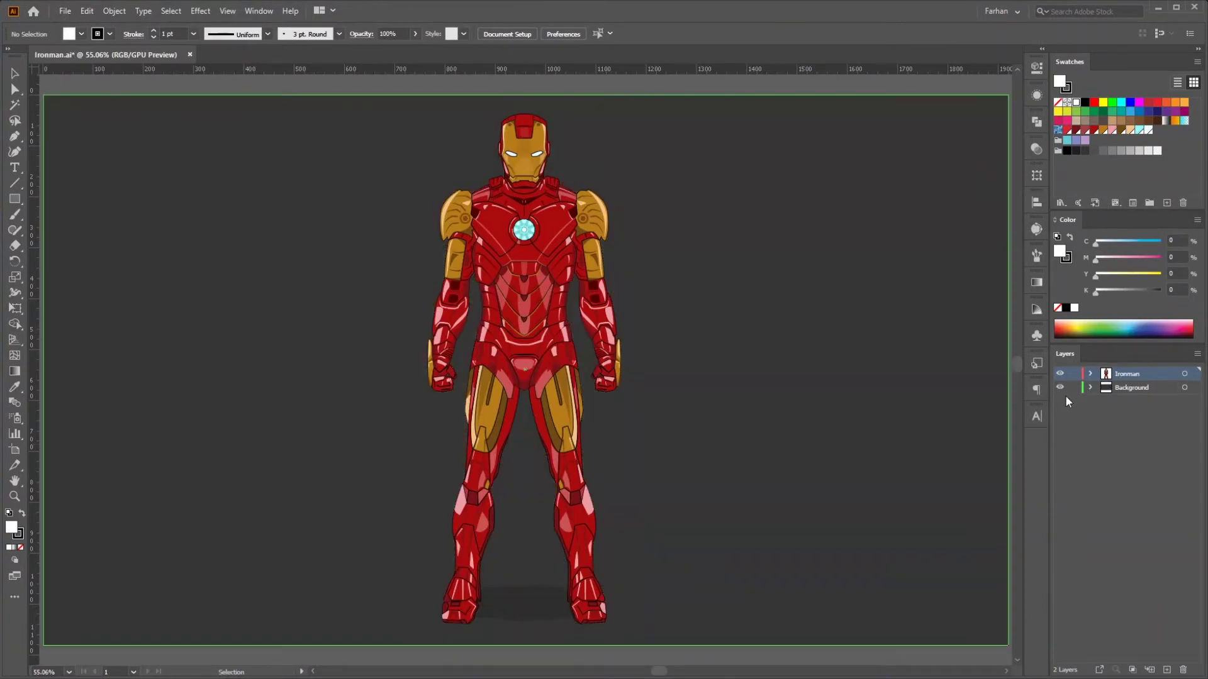
click(1091, 388)
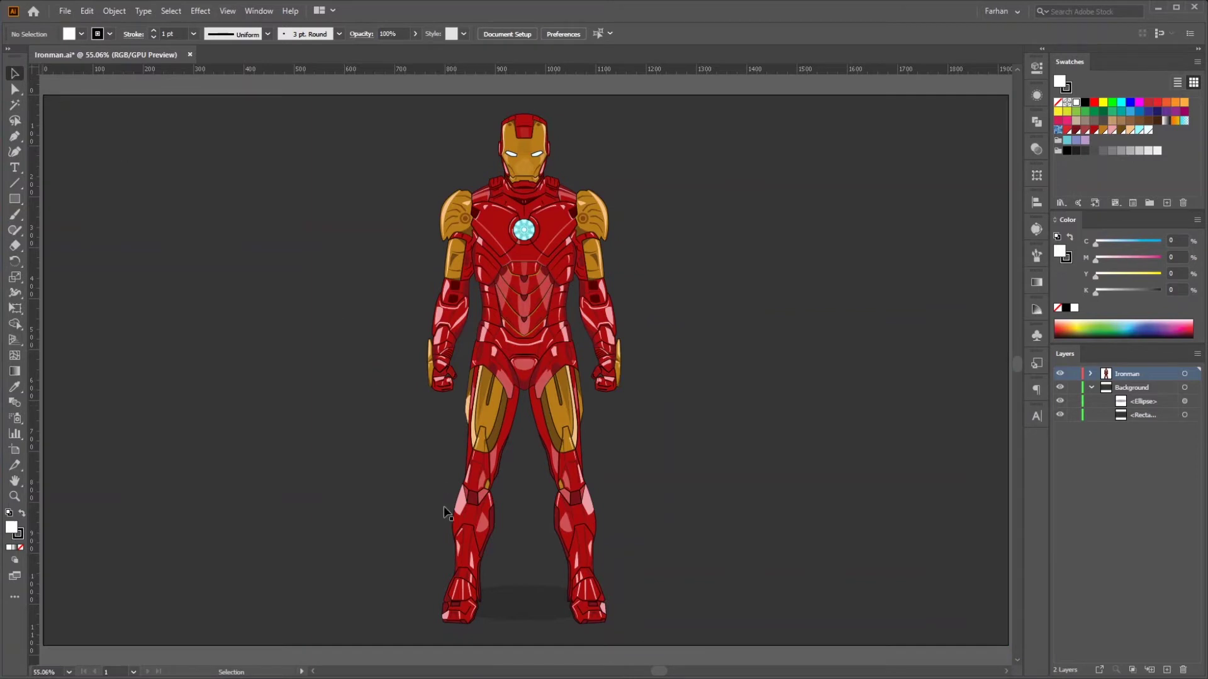
Step: Test-move the floor shadow and check its opacity, undo the move, then collapse and lock Background
drag(492, 620, 687, 556)
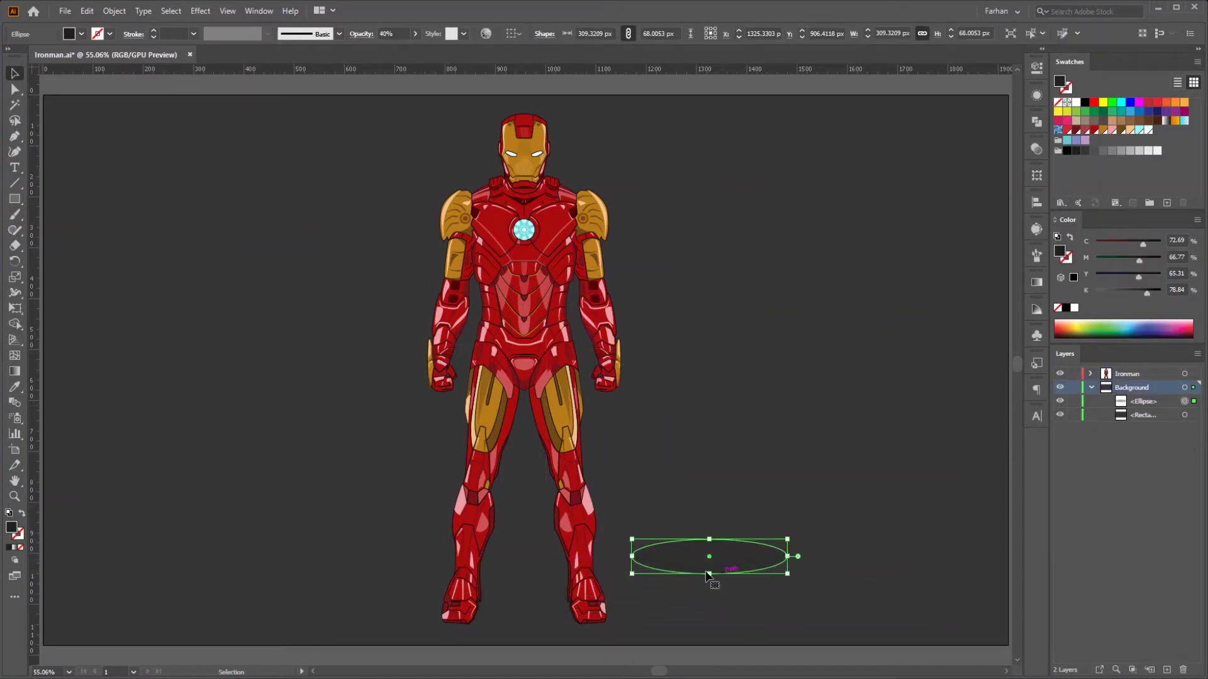
click(415, 34)
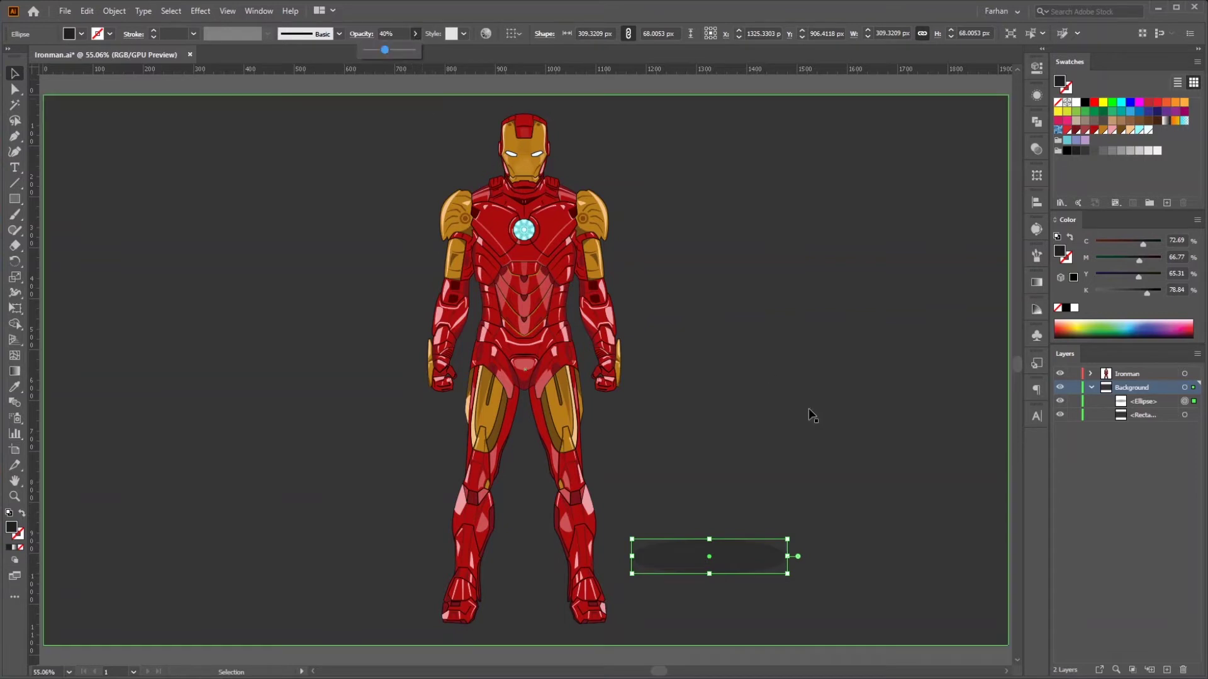
key(ctrl+z)
click(1091, 387)
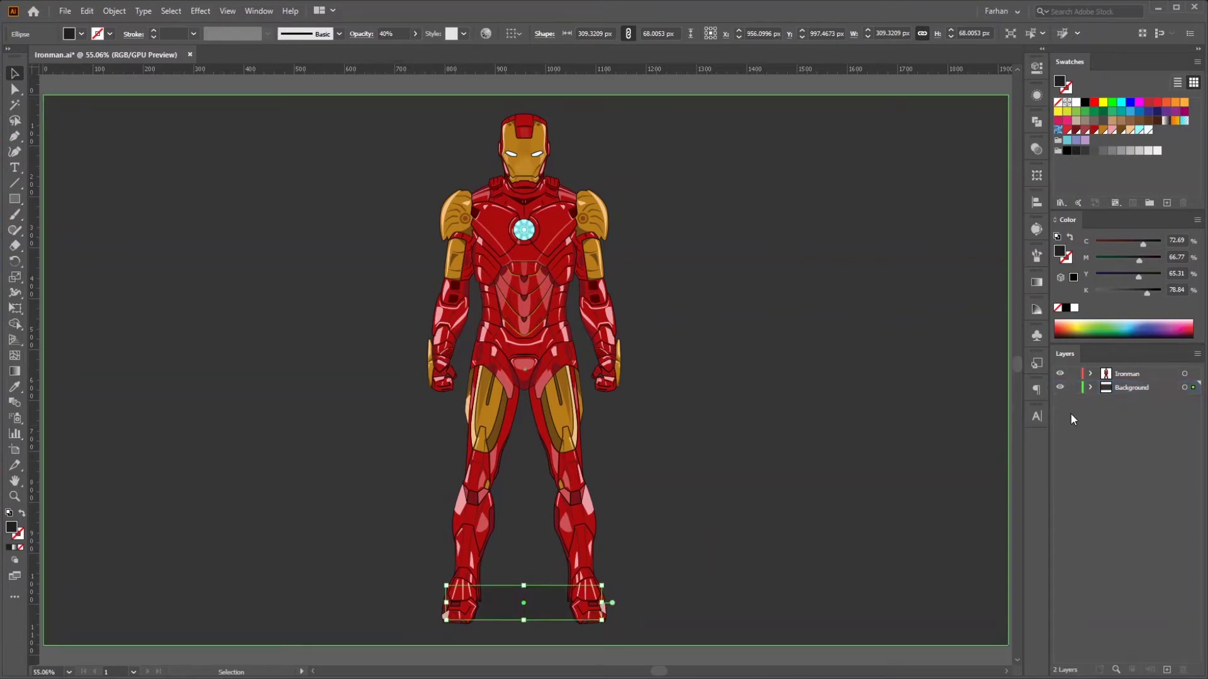
click(1074, 388)
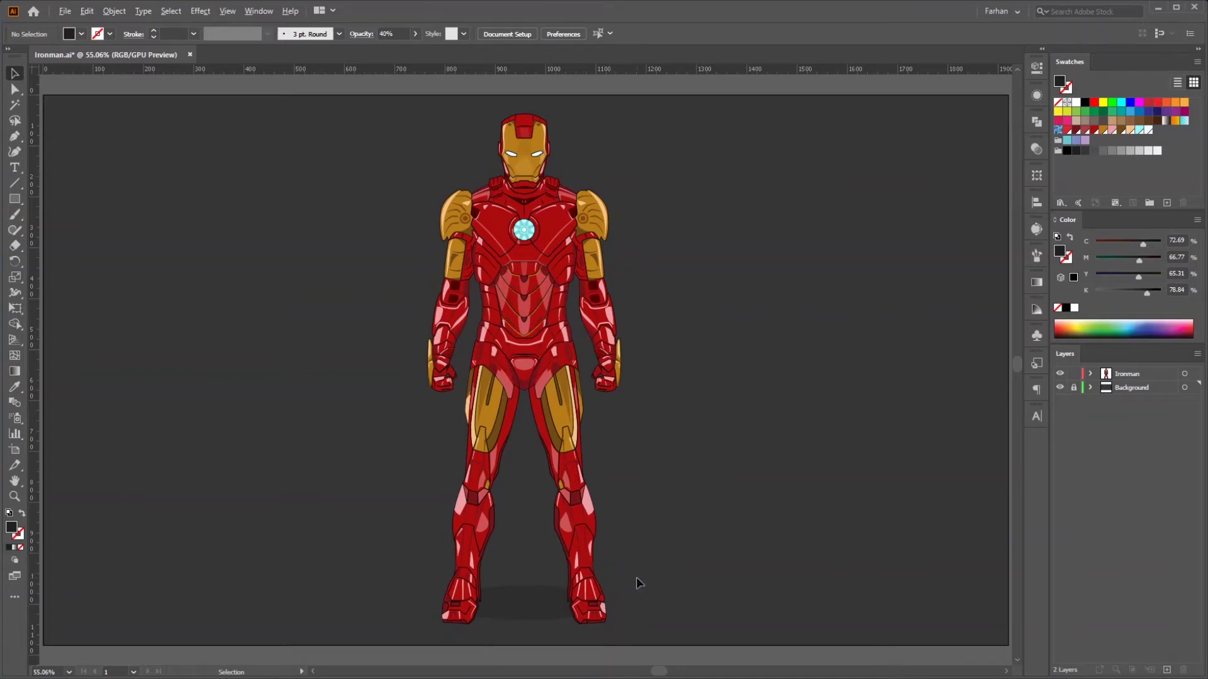
Step: Zoom to the boots and pull the right boot's foot piece out to the right
scroll(636, 577, up, 8)
drag(629, 488, 743, 358)
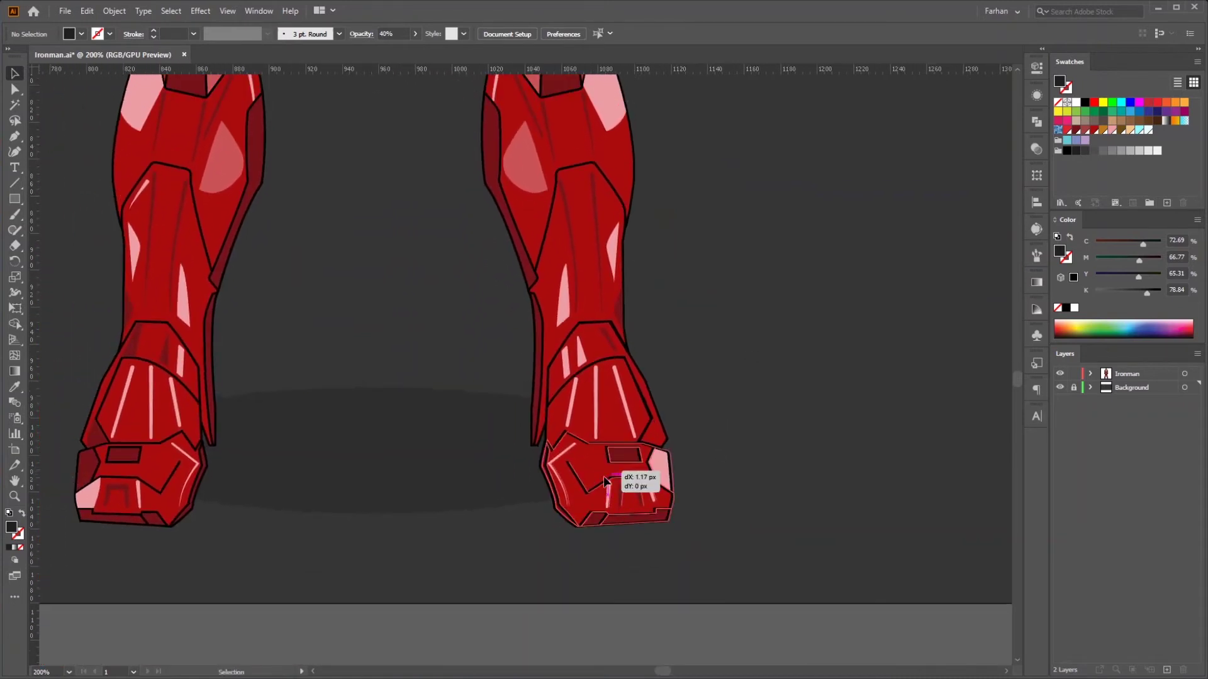
drag(601, 503, 778, 508)
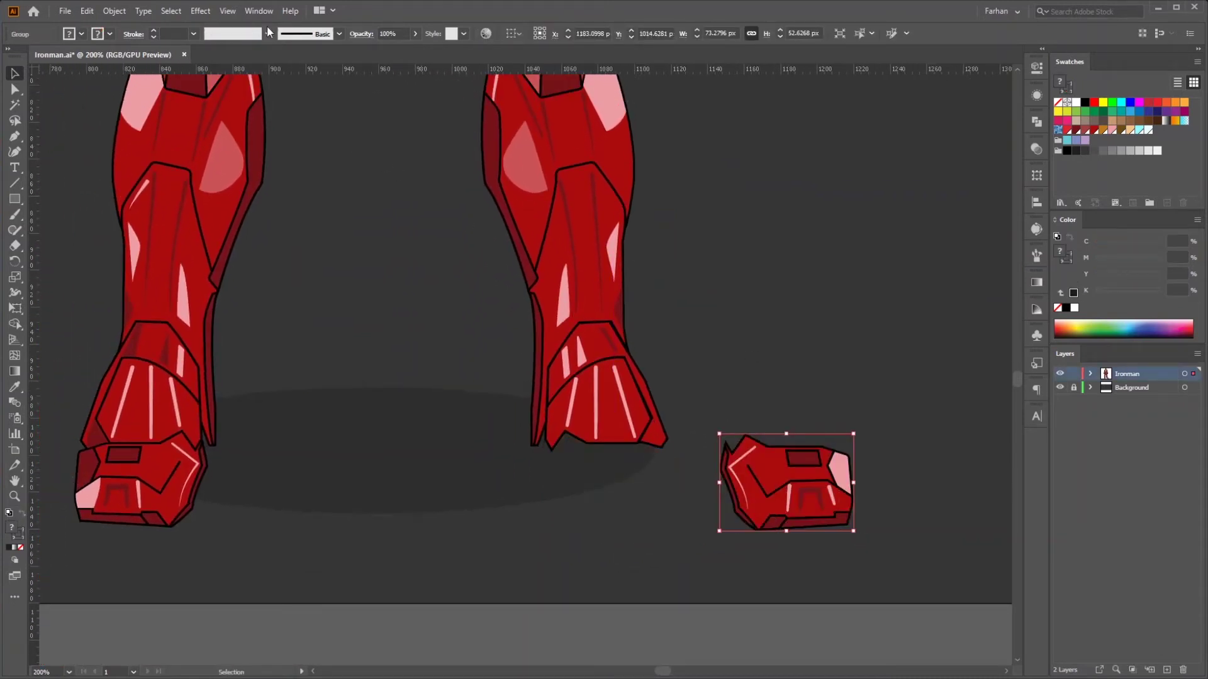
Step: Show the Document Info panel with Objects counts, fit the artboard, and move the panel aside
click(259, 11)
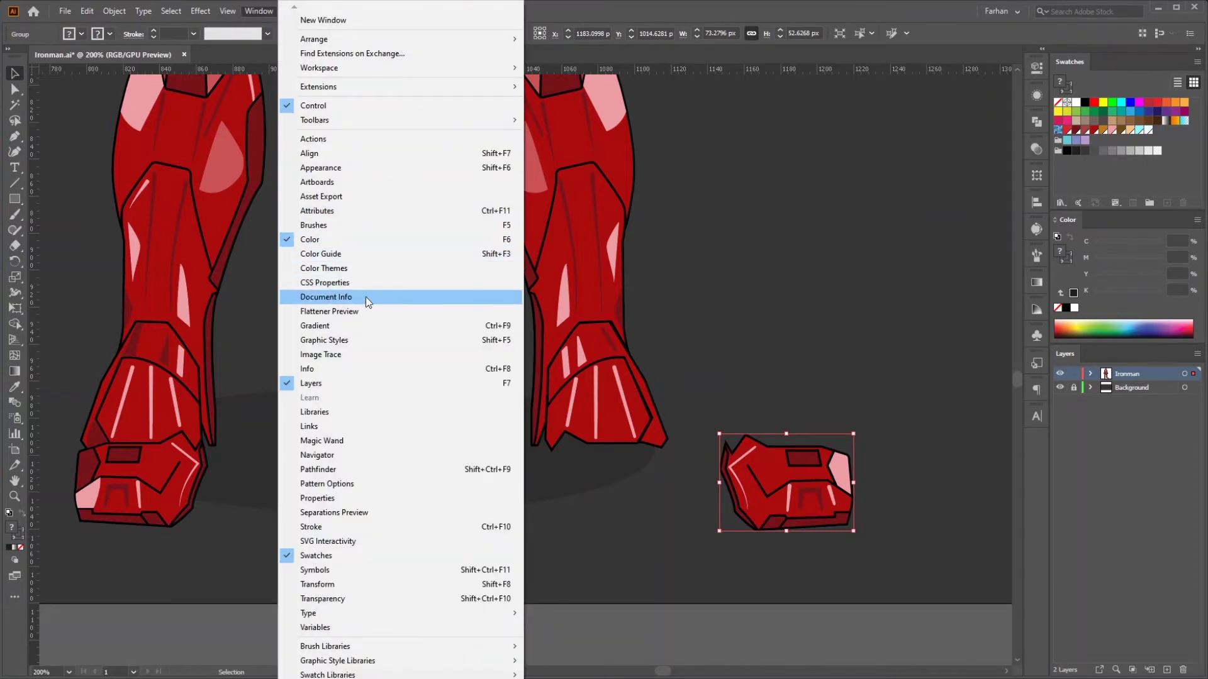
click(365, 297)
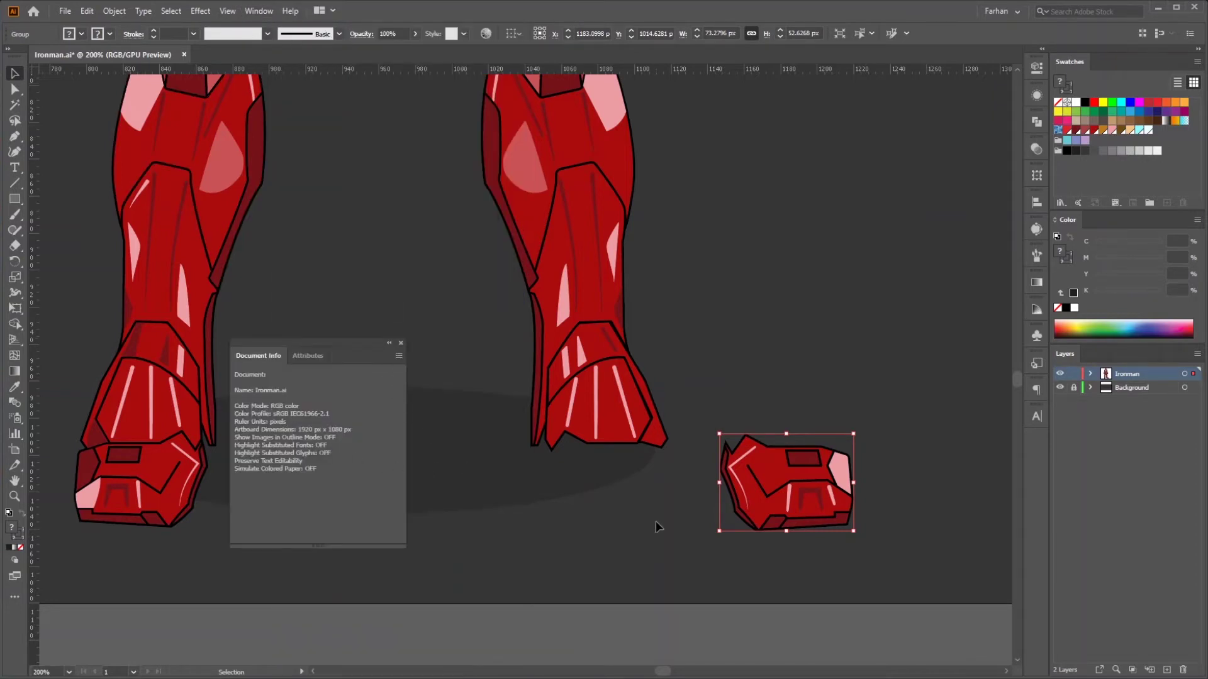
click(399, 355)
click(433, 393)
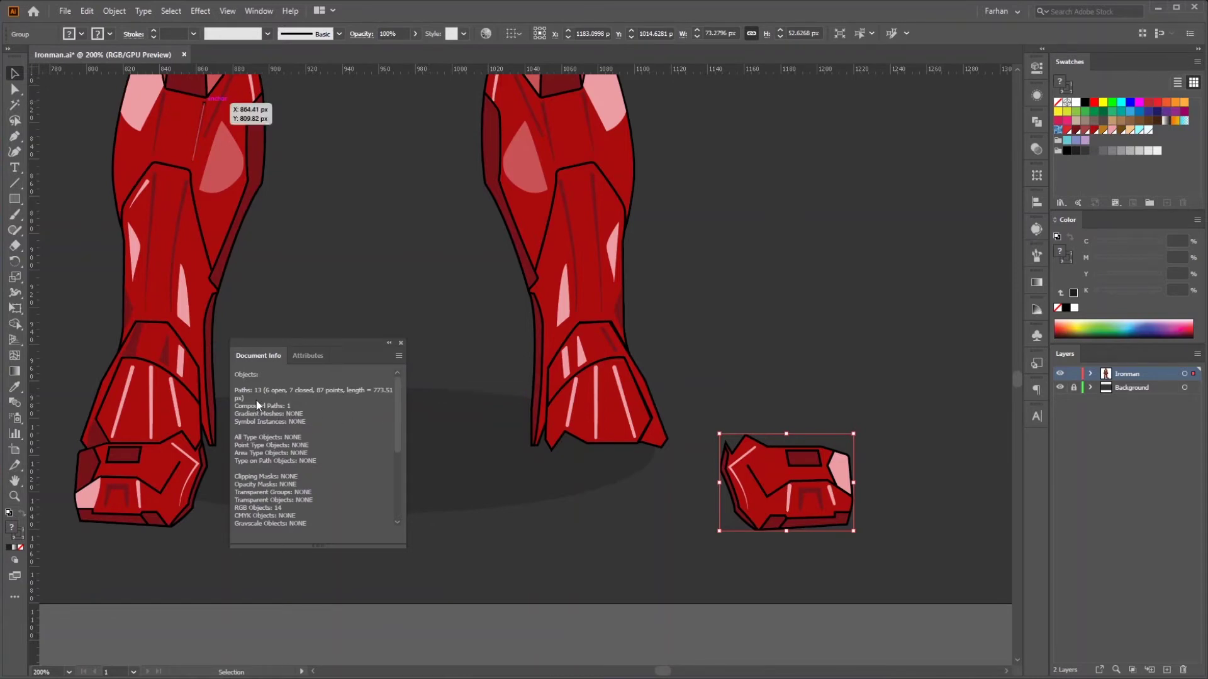
key(ctrl+0)
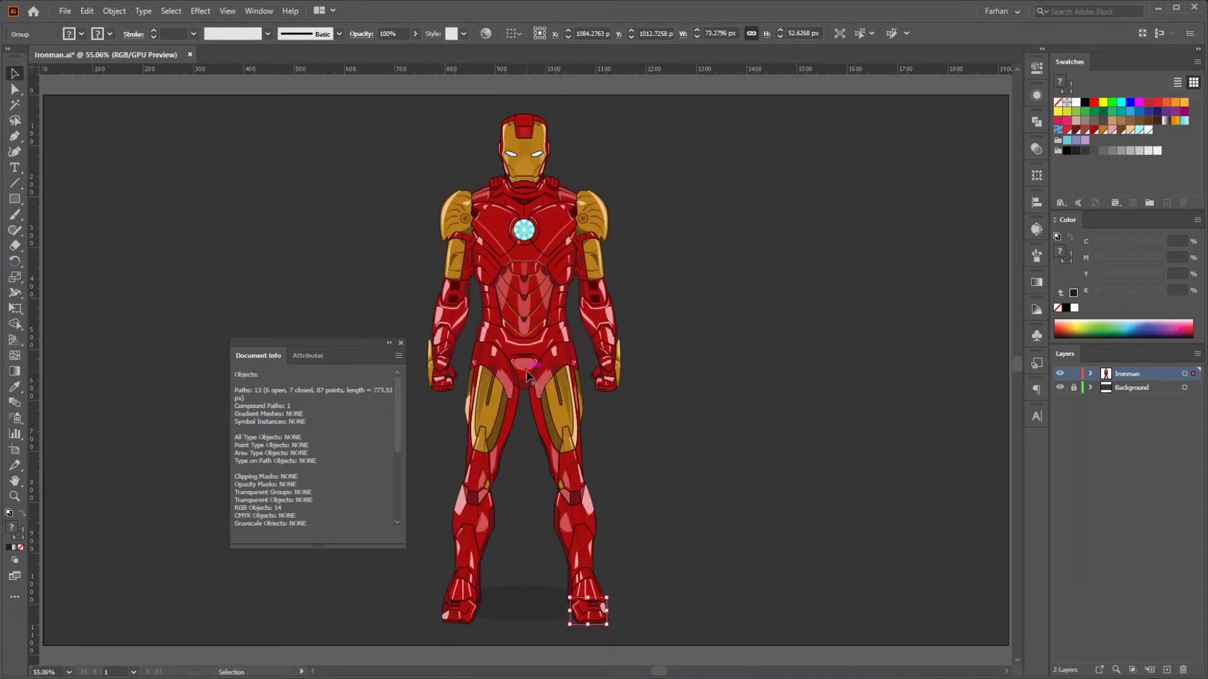
drag(340, 354, 267, 317)
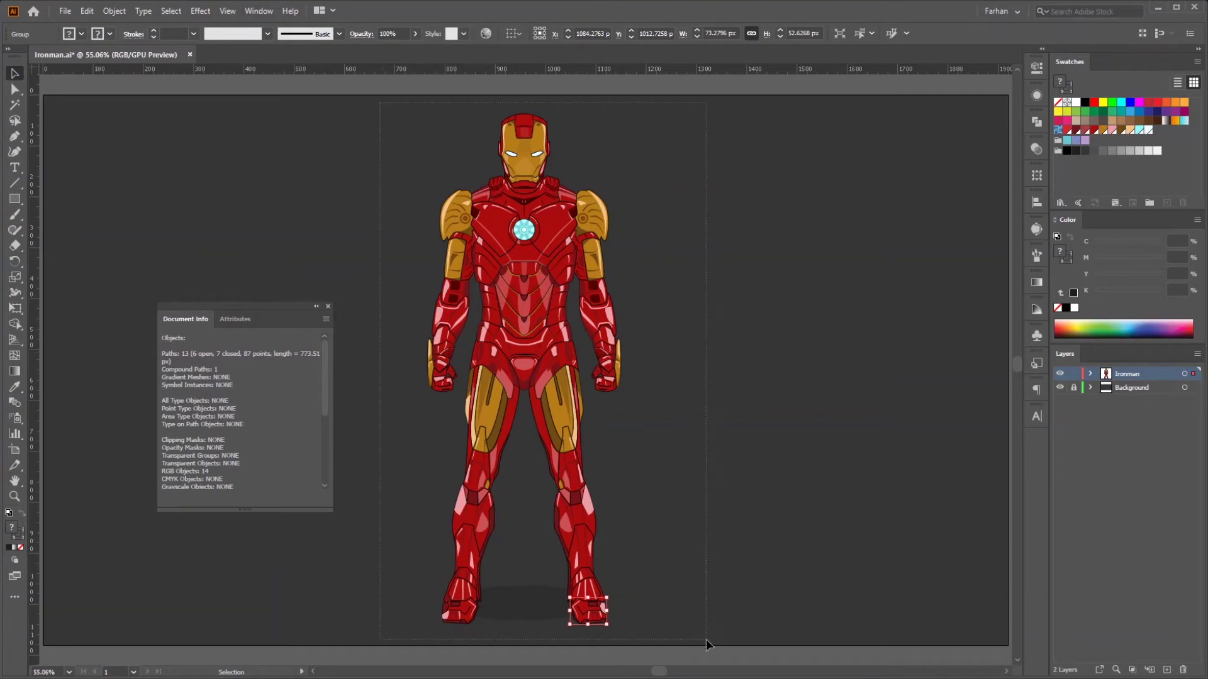
Step: Select all, then pull the arc reactor off the chest and shift one small white circle
key(ctrl+a)
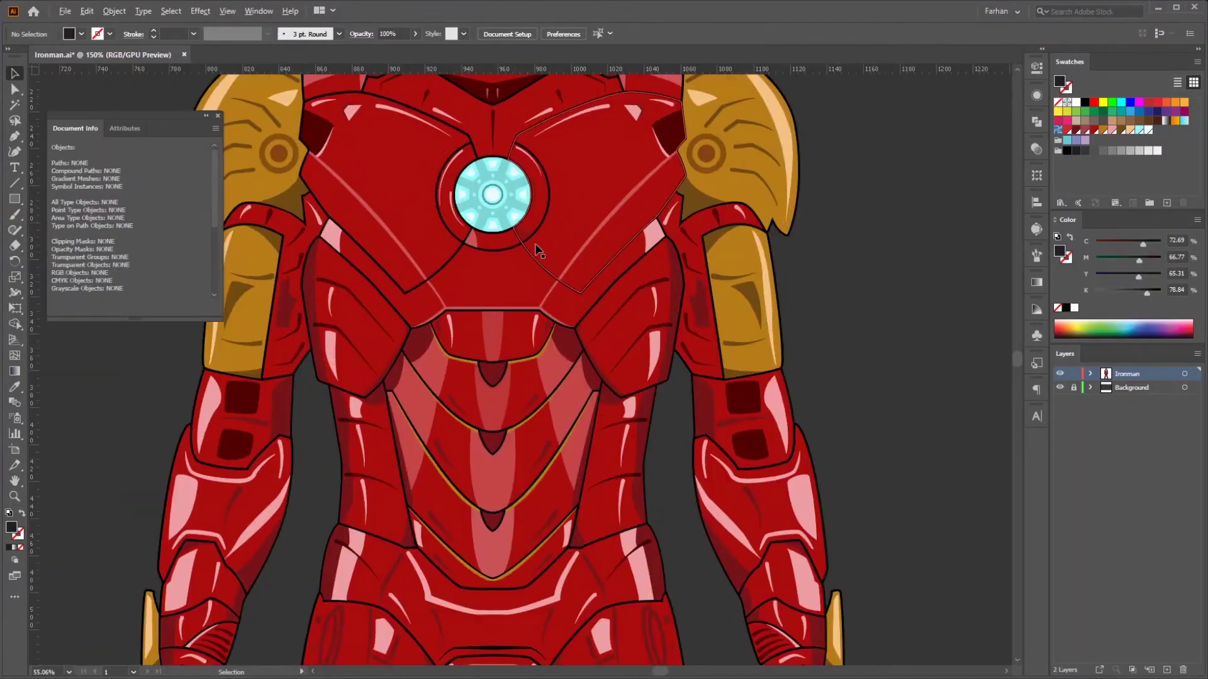
drag(534, 320, 120, 433)
click(170, 412)
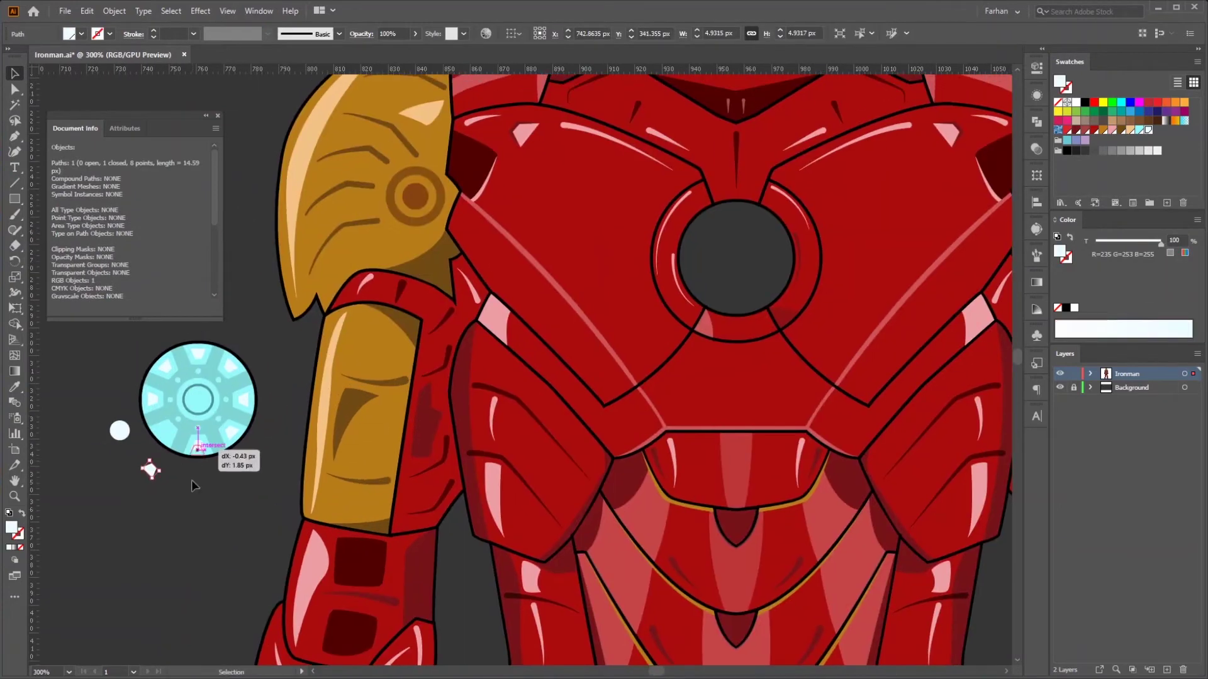
drag(191, 481, 270, 385)
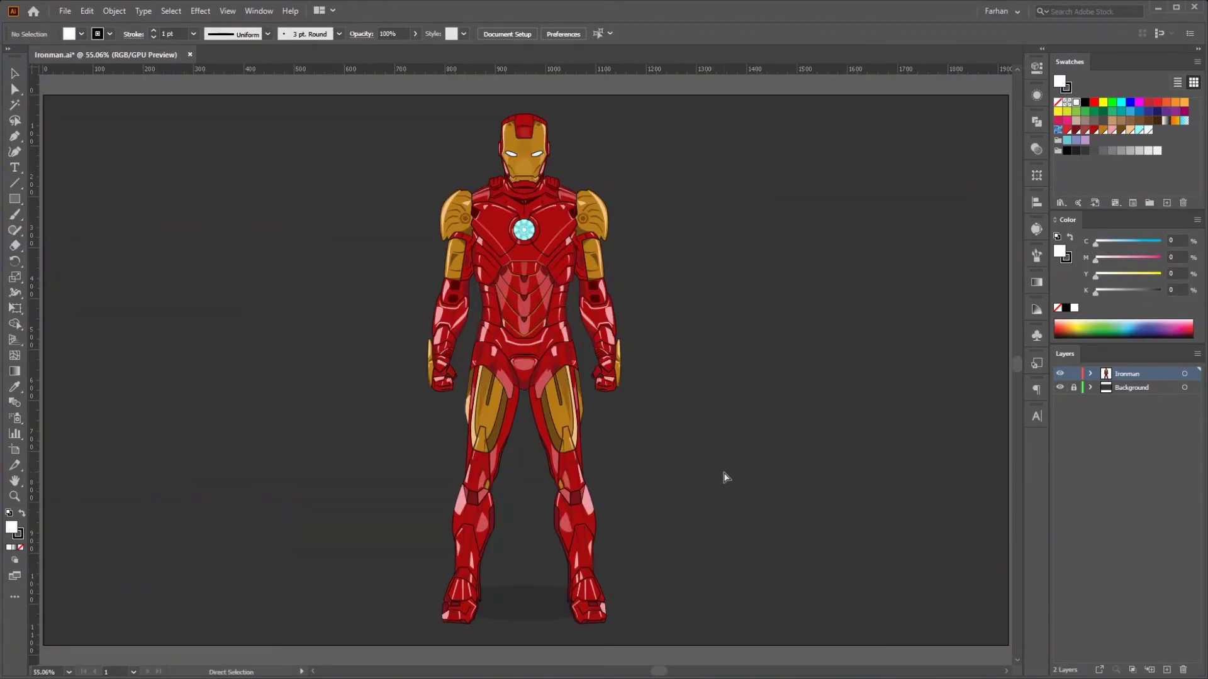
Step: Review the figure in Outline view from legs to helmet, then fit the artboard and return to Preview
key(ctrl+y)
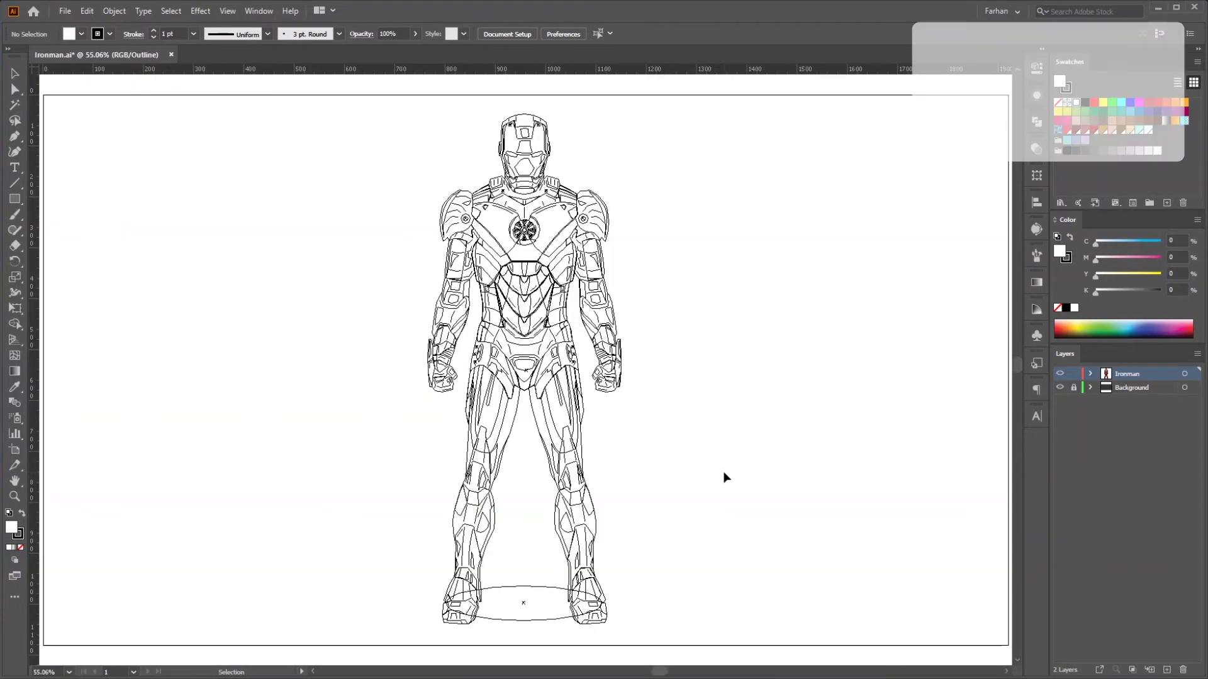
scroll(554, 577, up, 5)
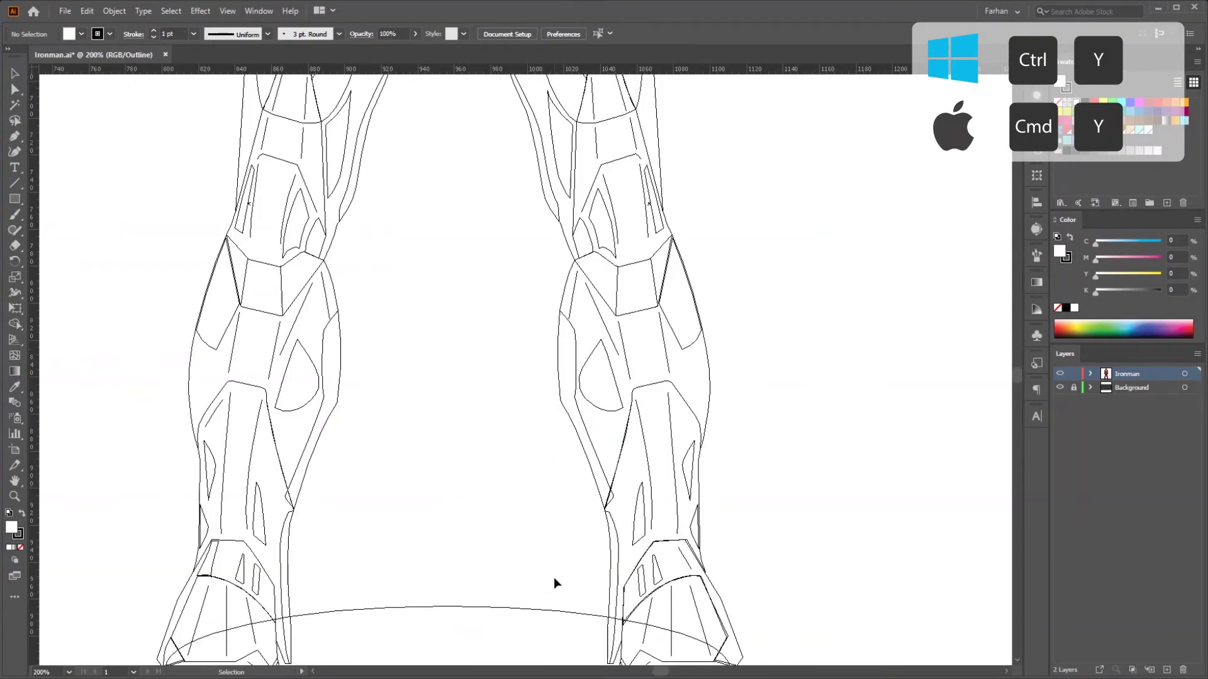
mouse_move(554, 578)
mouse_down()
mouse_move(516, 517)
mouse_move(541, 413)
mouse_move(566, 583)
mouse_up()
drag(564, 366, 568, 523)
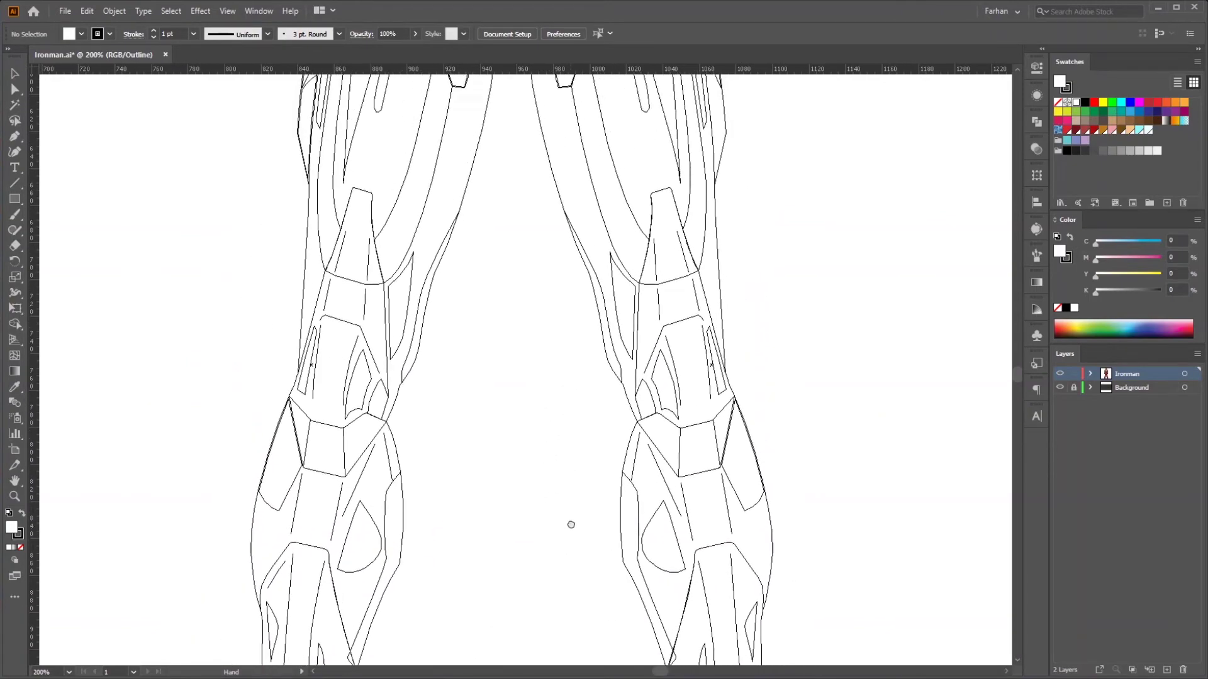
drag(564, 314, 575, 587)
drag(564, 423, 564, 583)
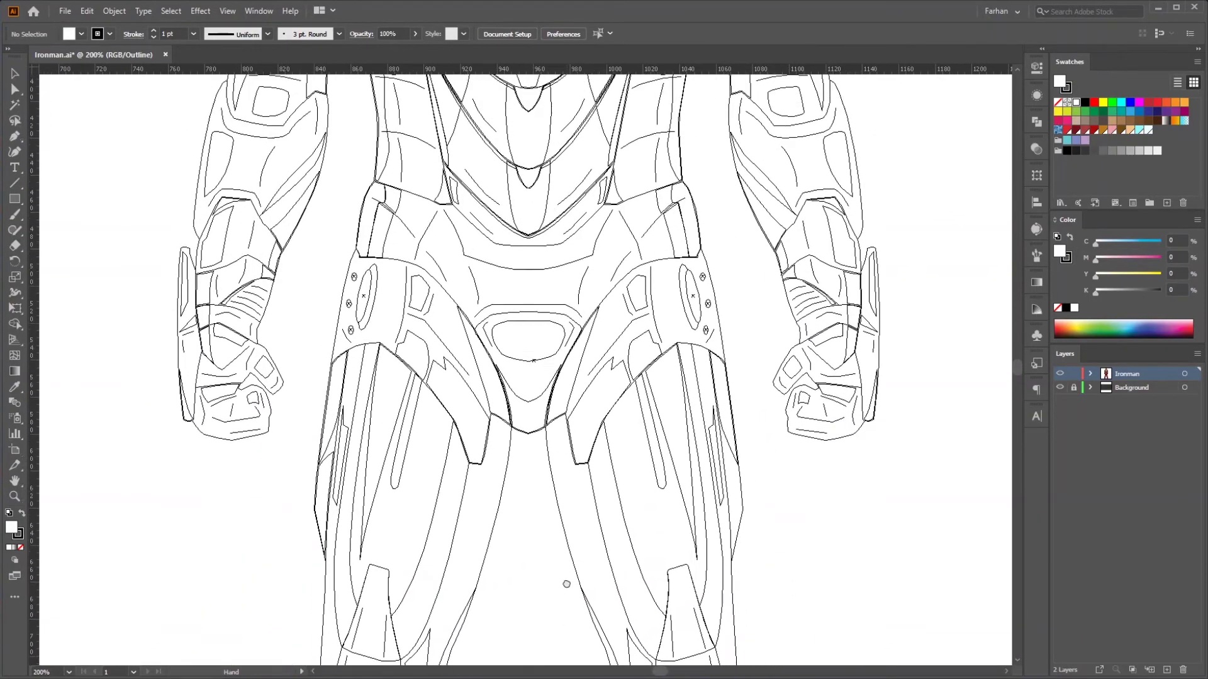
drag(756, 386, 774, 571)
drag(730, 350, 741, 503)
drag(747, 415, 747, 520)
mouse_move(844, 385)
mouse_down()
mouse_move(846, 533)
mouse_move(841, 453)
mouse_move(832, 489)
mouse_up()
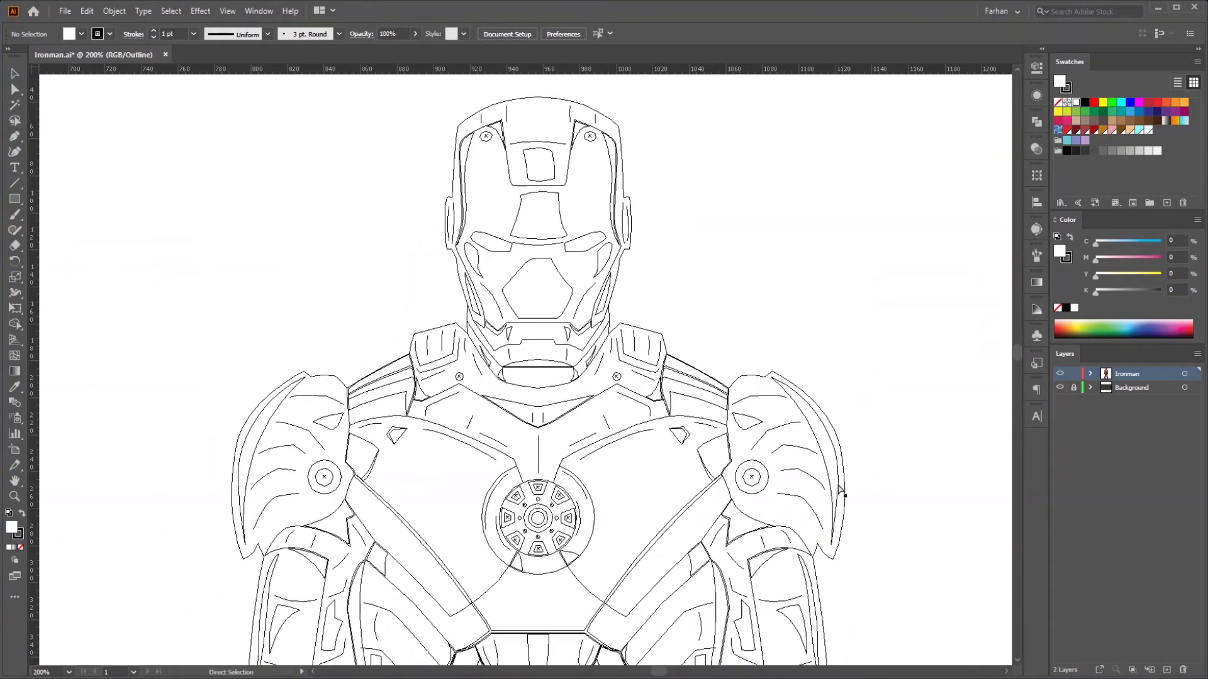
key(ctrl+0)
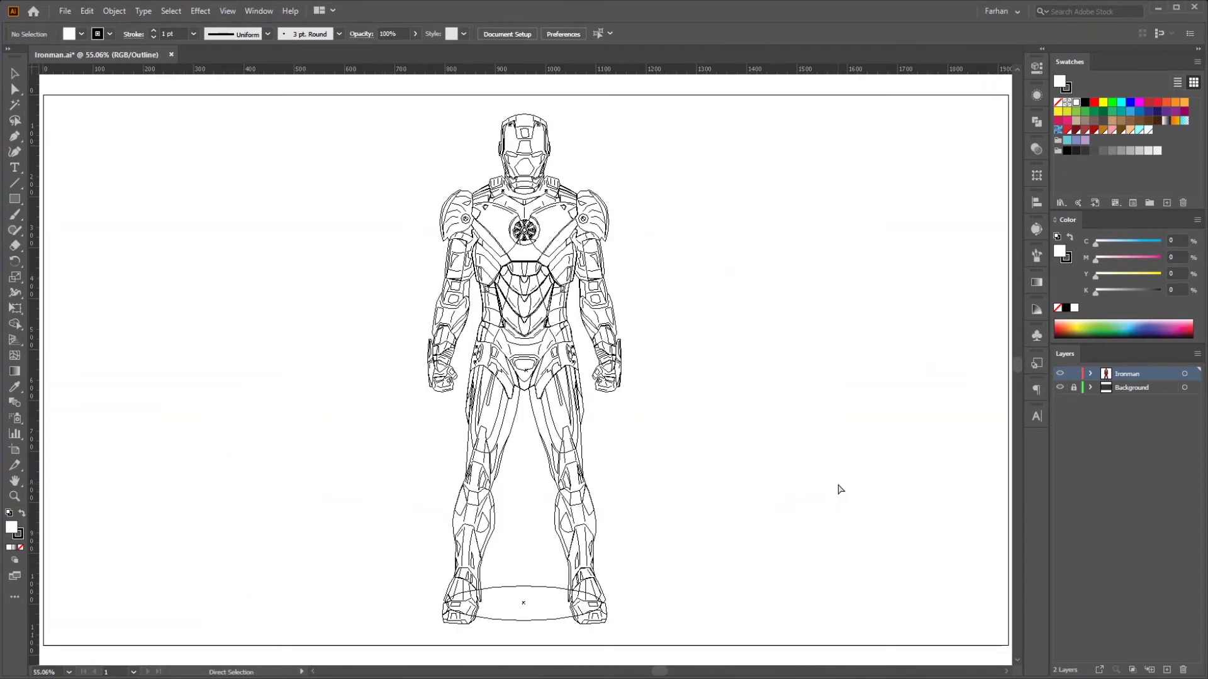
key(ctrl+y)
Step: Pull two foot pieces and a right-leg piece out beside the right leg, undoing the foot moves
key(v)
drag(588, 608, 658, 593)
drag(582, 557, 640, 546)
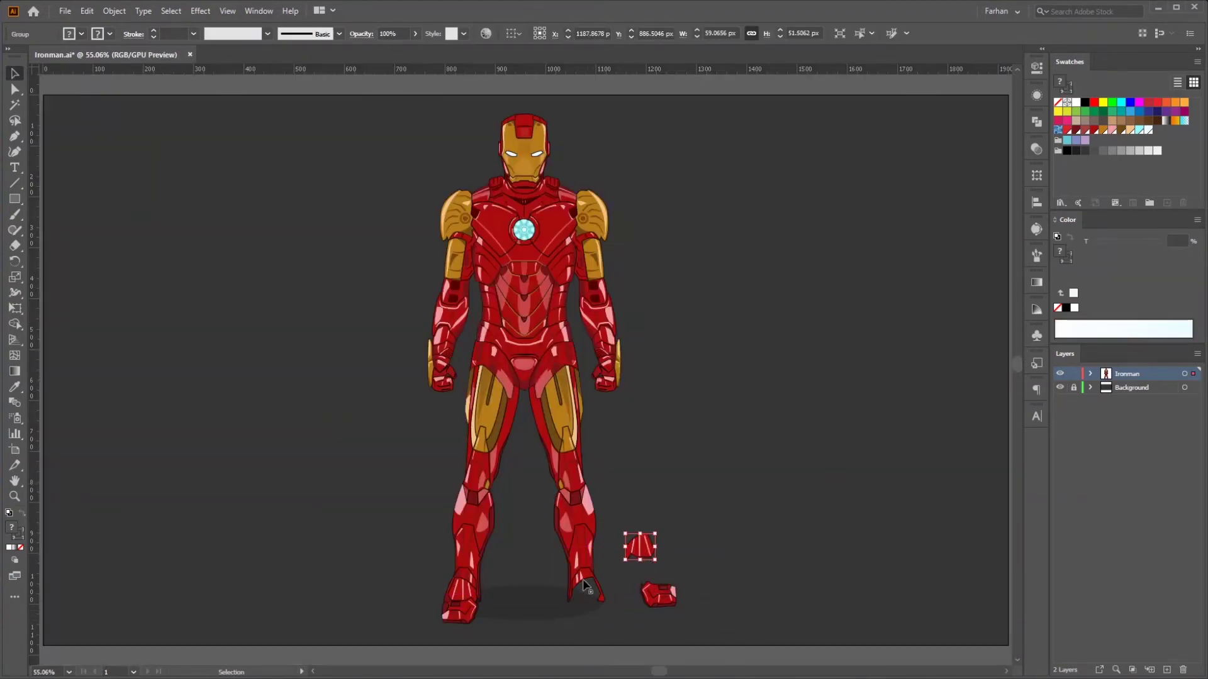
key(ctrl+z)
key(ctrl+z)
click(592, 448)
scroll(592, 448, up, 2)
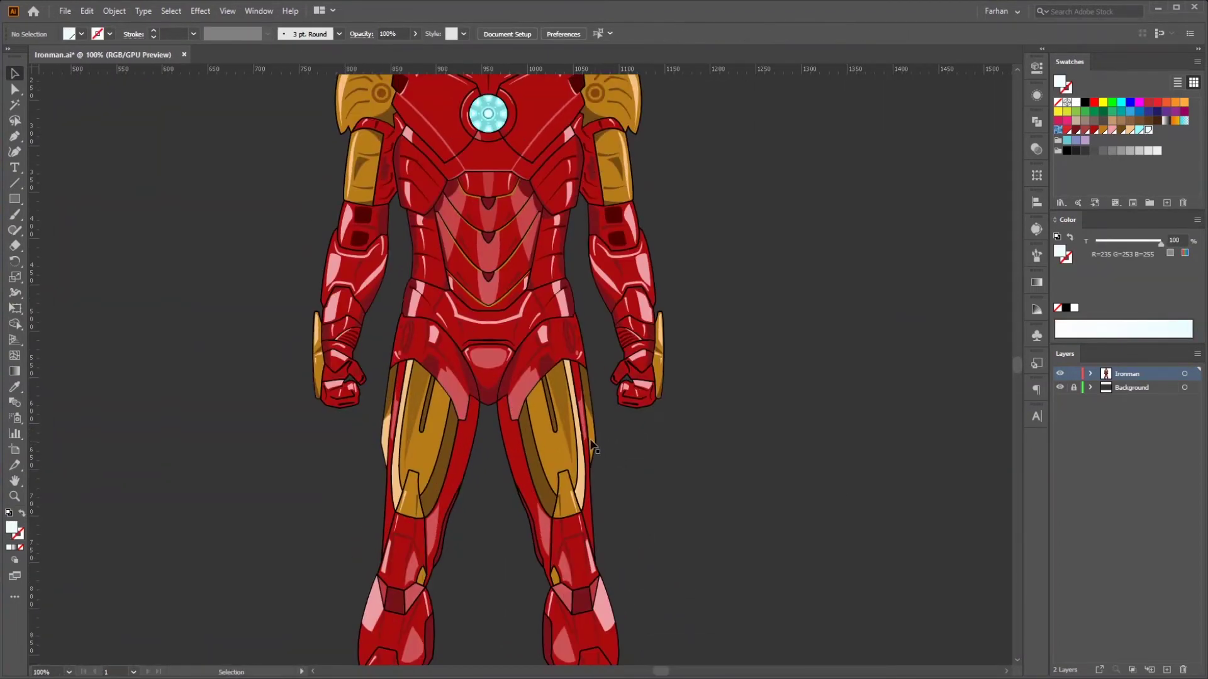
drag(591, 448, 658, 451)
key(ctrl+z)
Step: Pull the crotch piece out to the right, undo it, deselect, and pan to the legs
drag(555, 401, 704, 463)
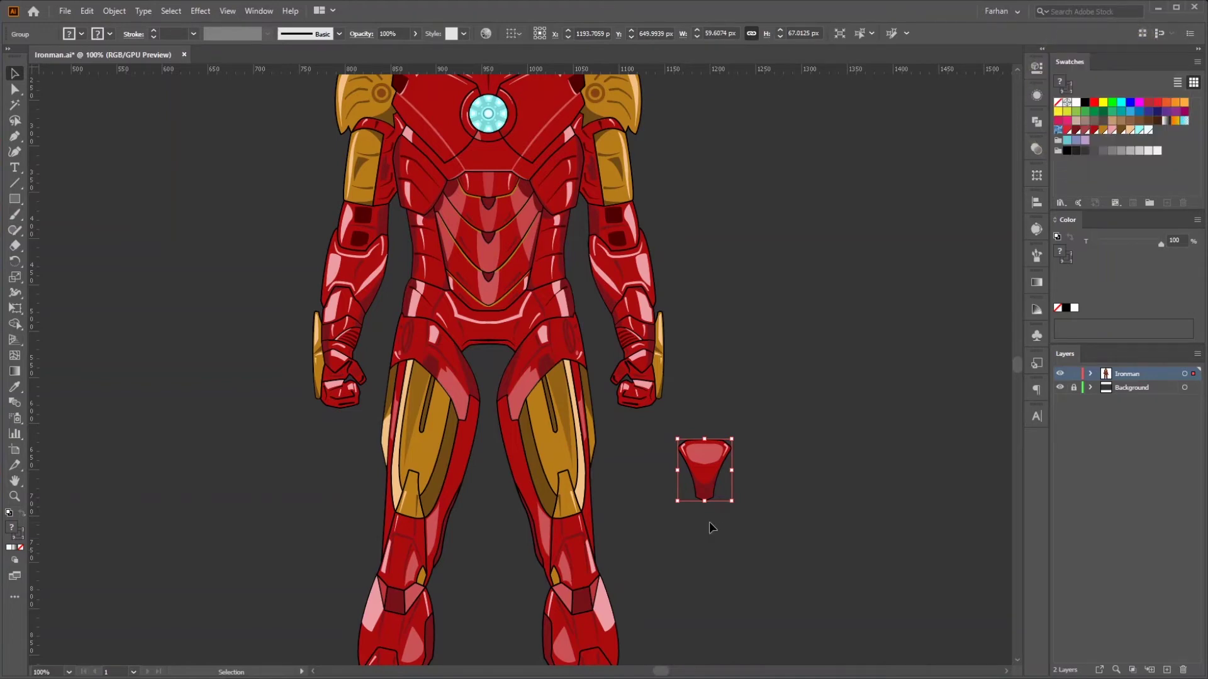
key(a)
key(ctrl+z)
click(688, 483)
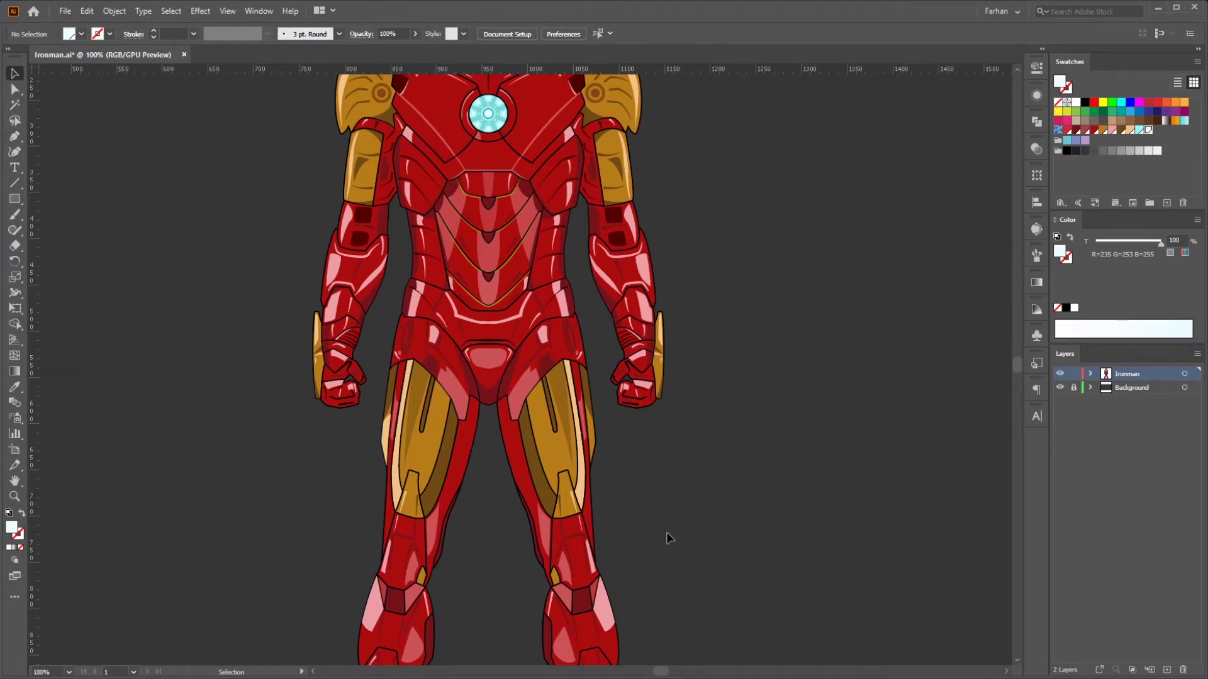
drag(667, 532, 663, 307)
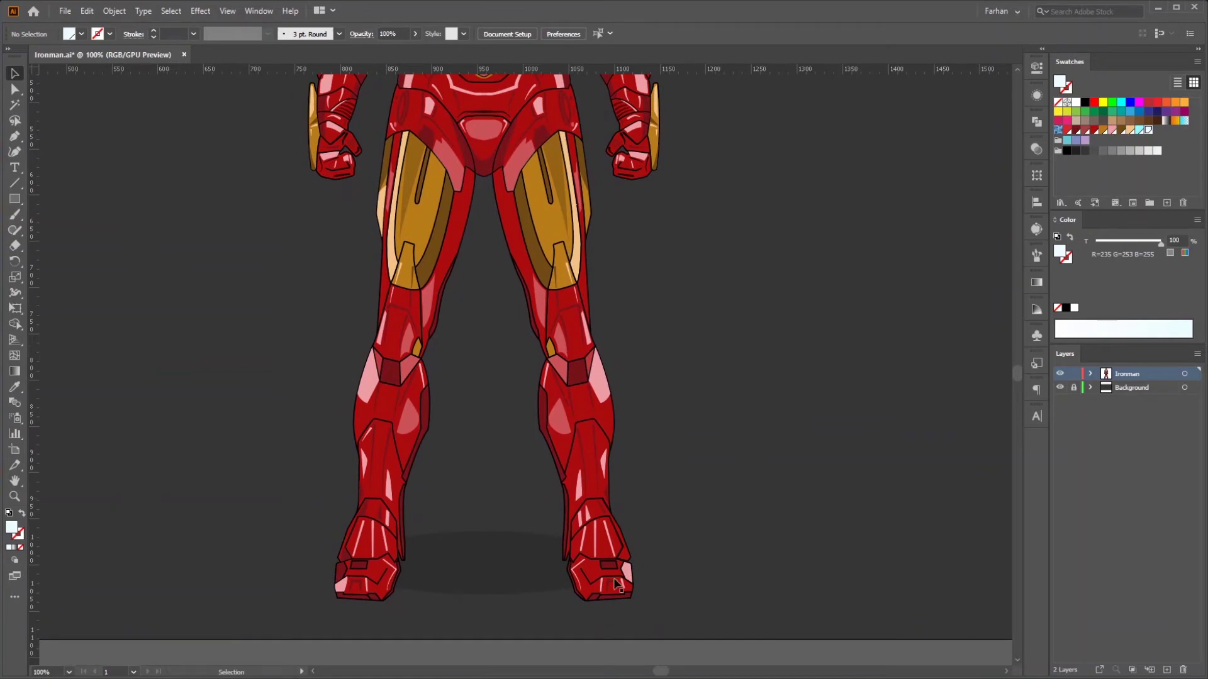
Step: Zoom to the gold thigh plate and ungroup it via Object > Ungroup
scroll(670, 440, up, 5)
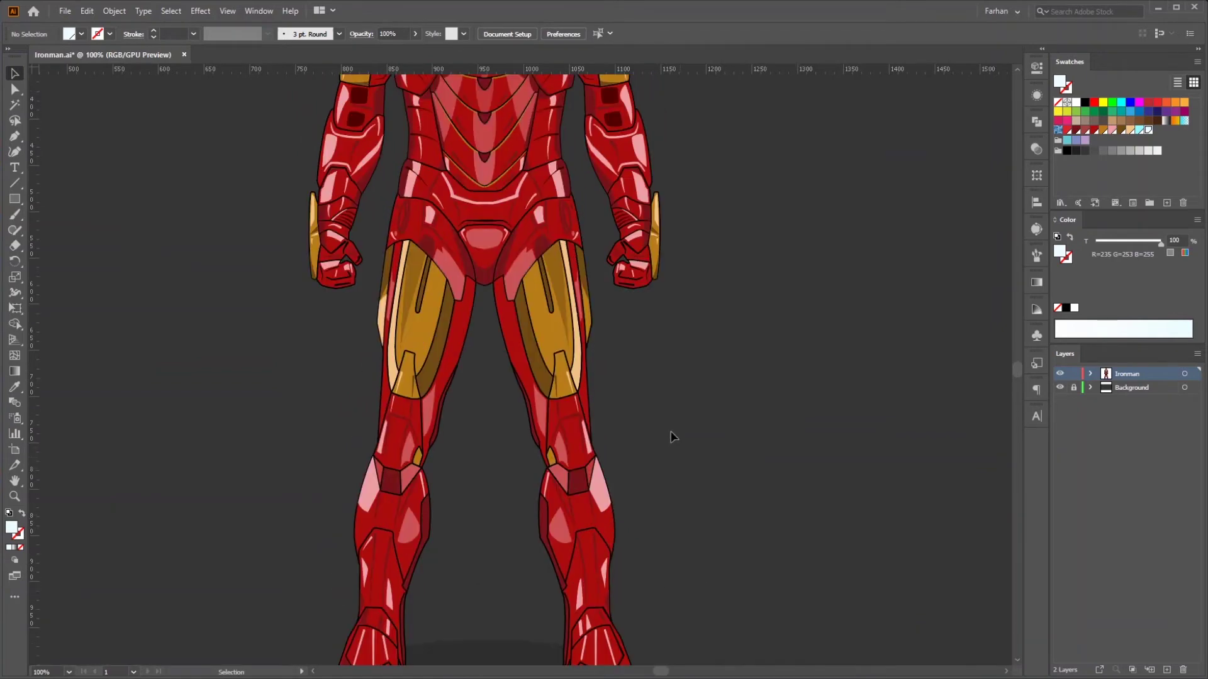
drag(618, 385, 765, 417)
click(114, 11)
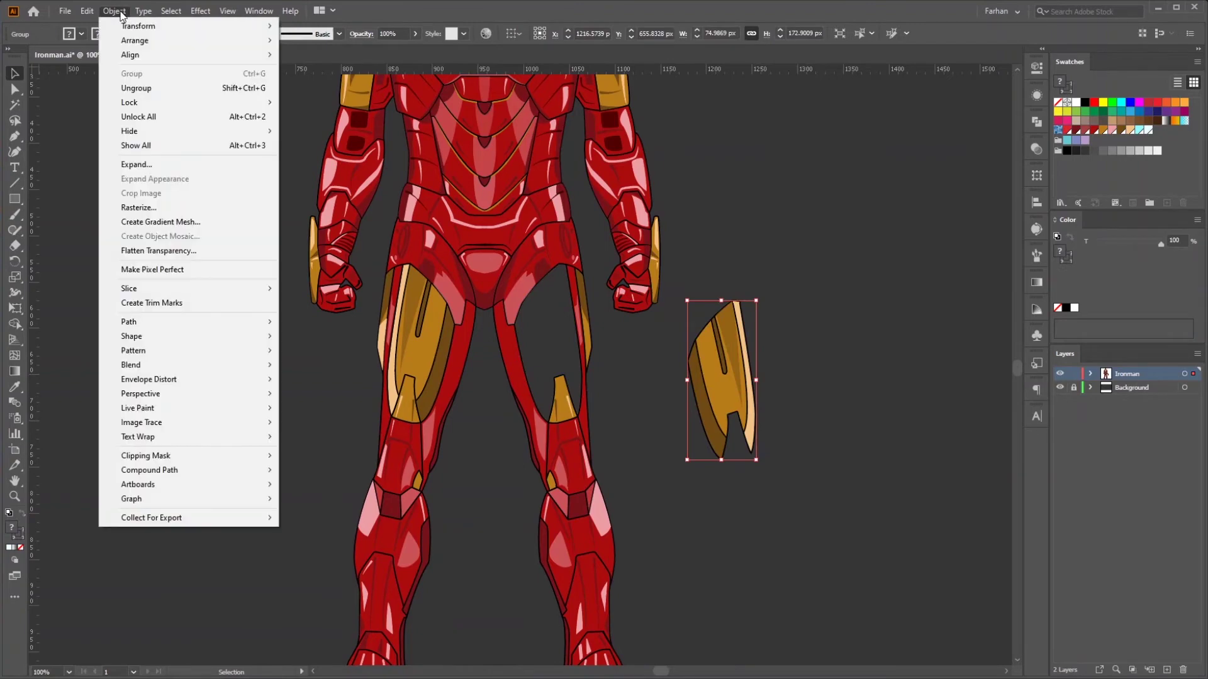
click(150, 92)
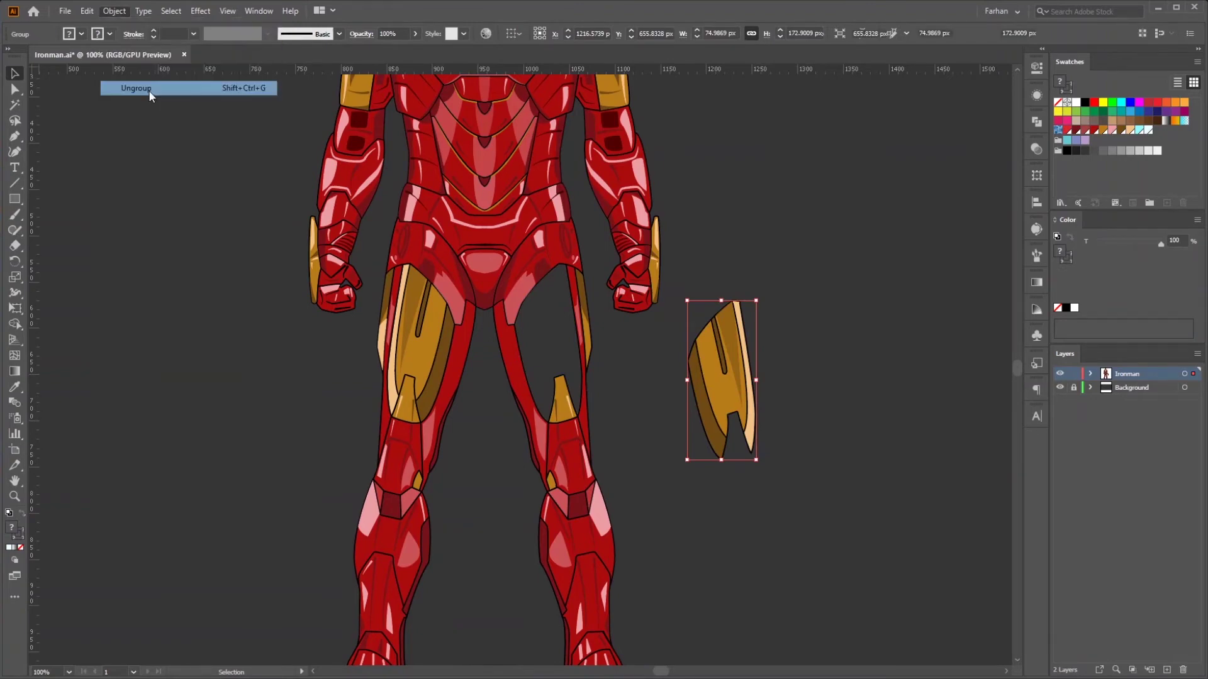
click(818, 418)
Step: Spread the thigh plate's fill, sliver and shadow pieces apart, undo, fit the artboard, and drag out a foot piece
drag(721, 416, 807, 406)
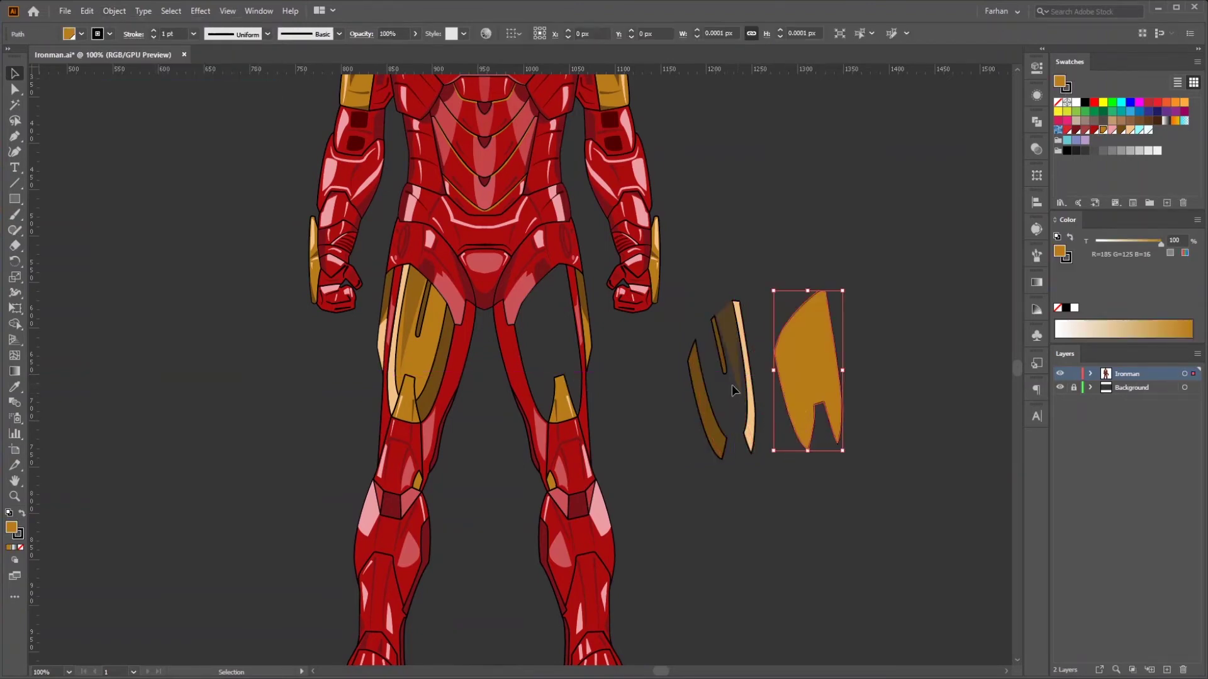
drag(731, 384, 706, 360)
drag(717, 402, 695, 412)
drag(733, 361, 705, 352)
key(ctrl+z)
key(ctrl+z)
key(ctrl+z)
key(ctrl+z)
key(ctrl+z)
key(ctrl+z)
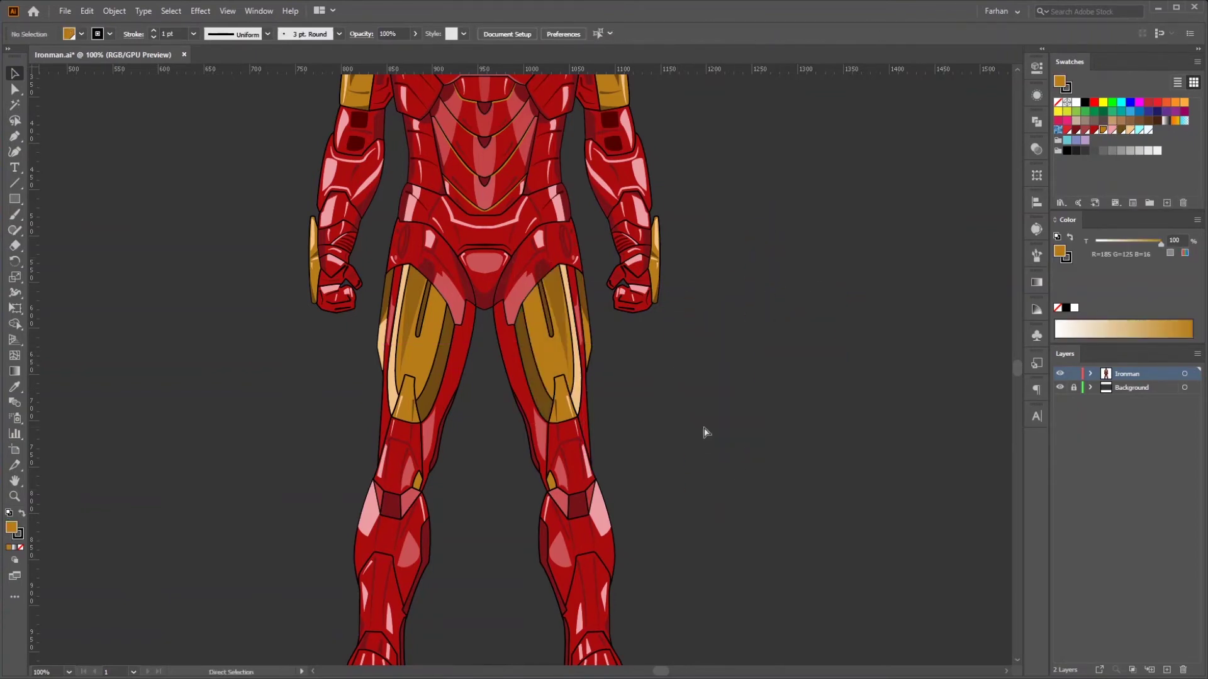
key(ctrl+0)
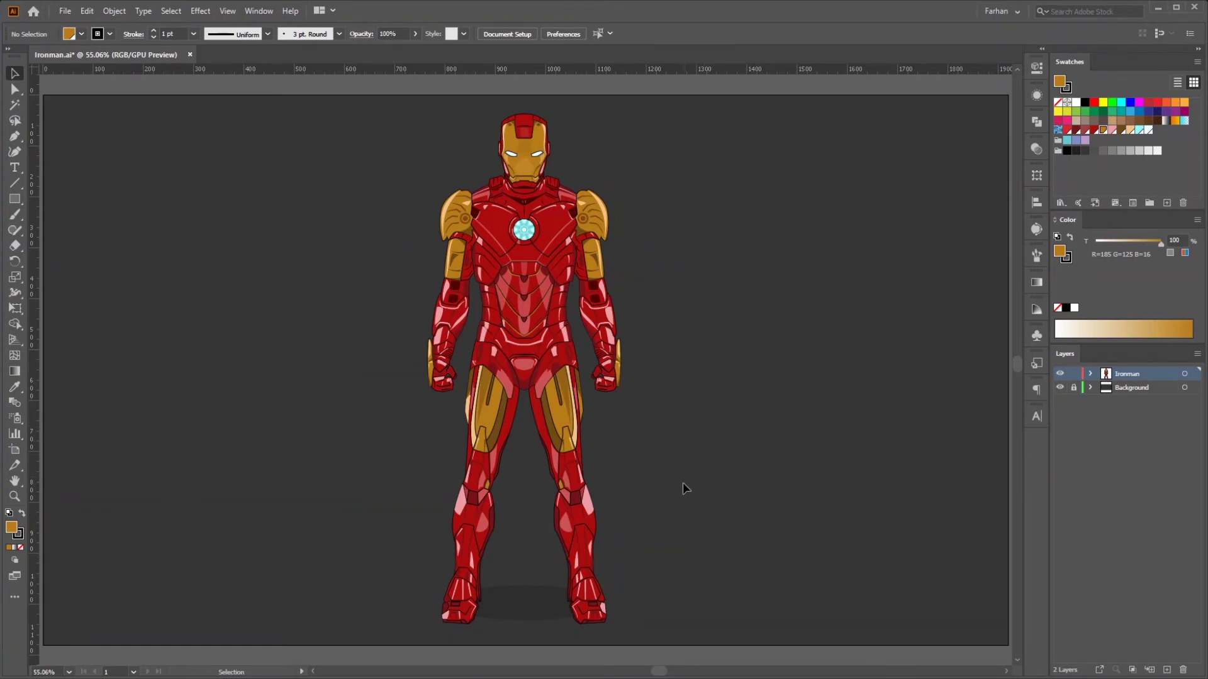
drag(616, 609, 654, 625)
Step: Undo the foot move, enable Real-Time Drawing and Editing in Performance preferences, then drag the right foot piece out
key(ctrl+z)
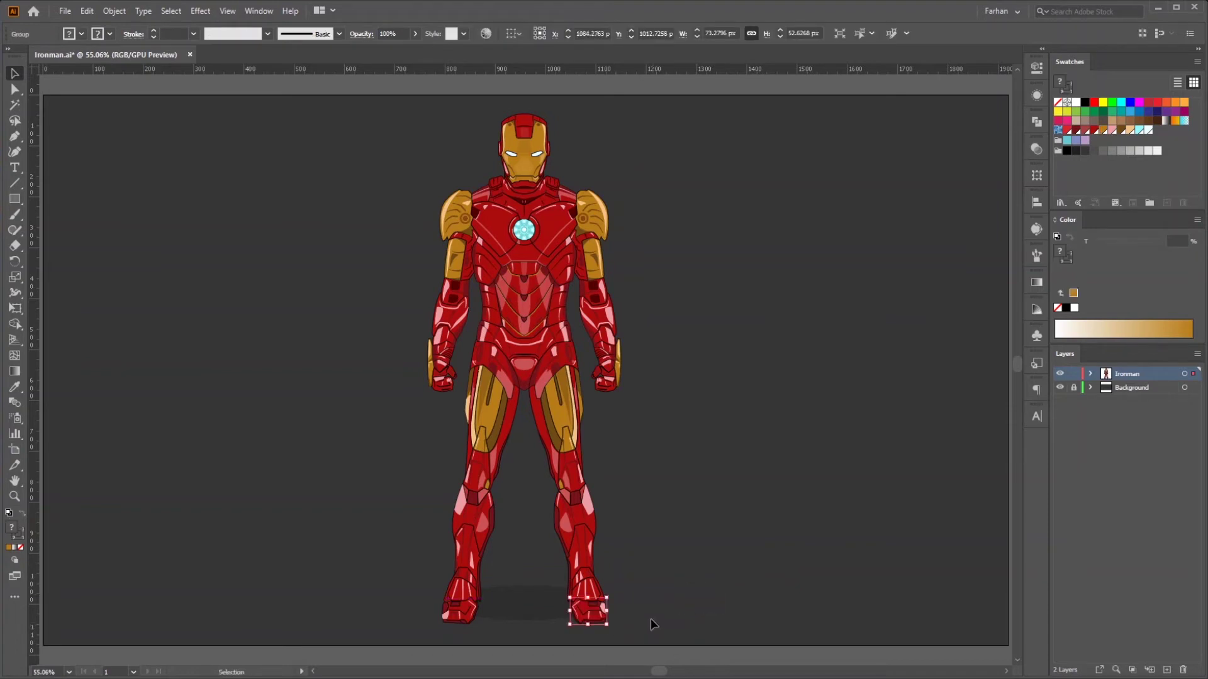
click(651, 591)
click(87, 11)
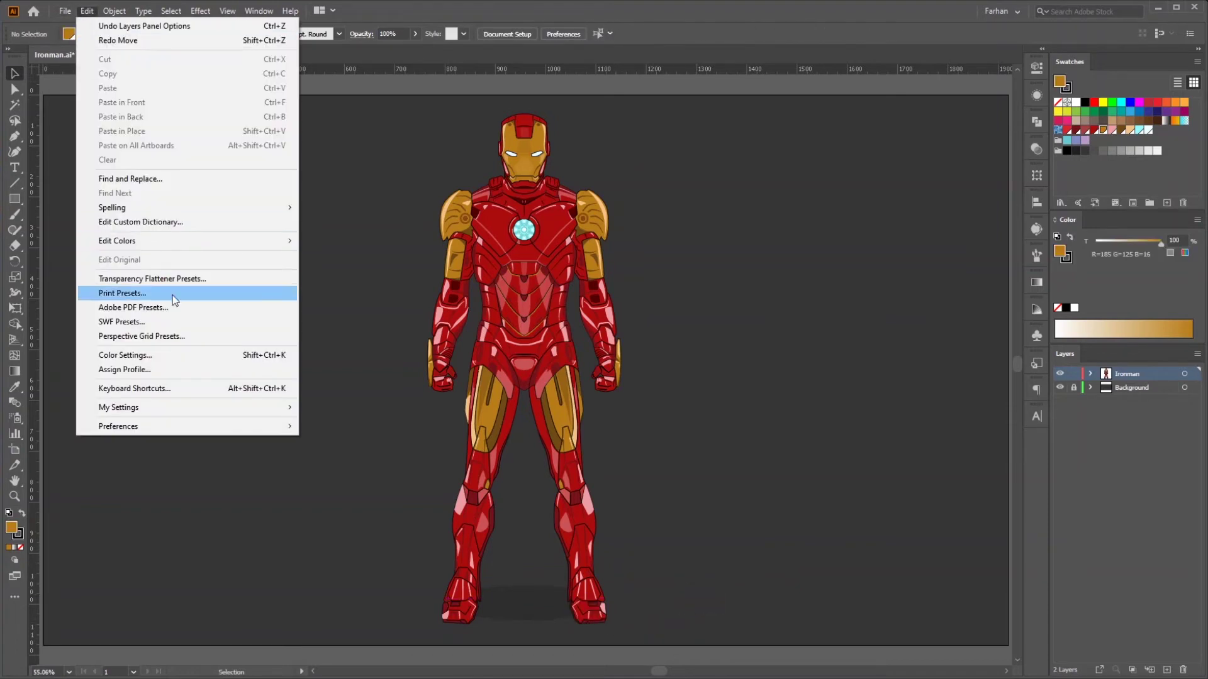
mouse_move(189, 430)
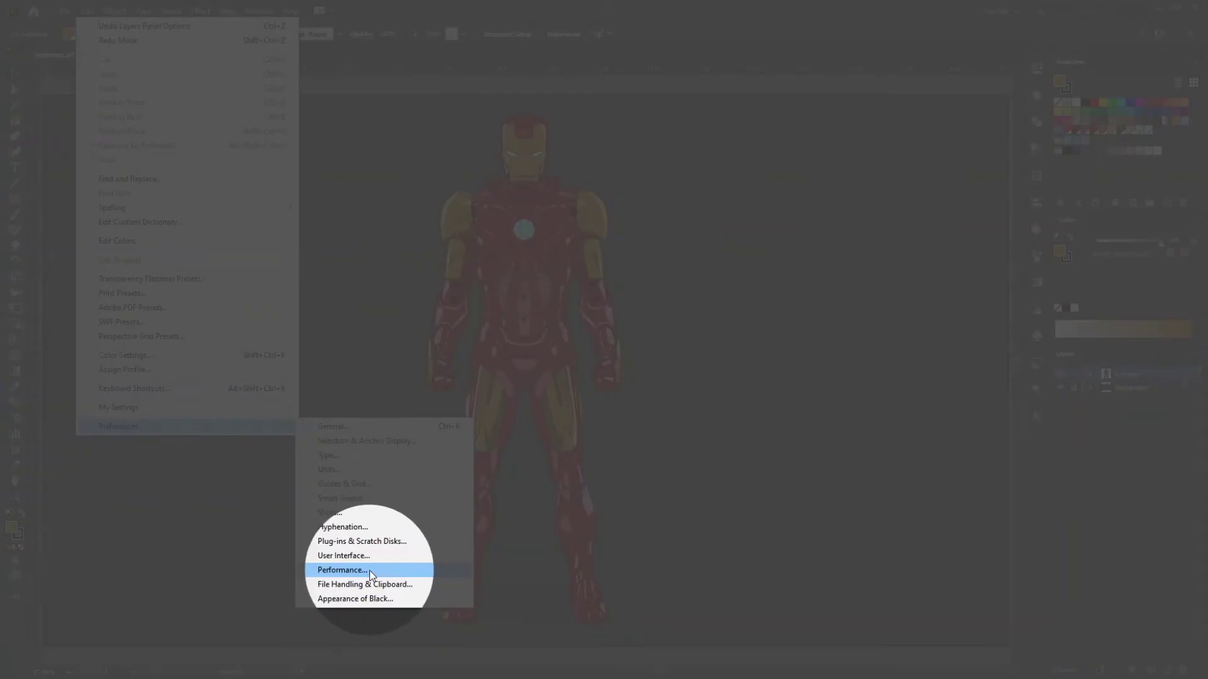
click(368, 570)
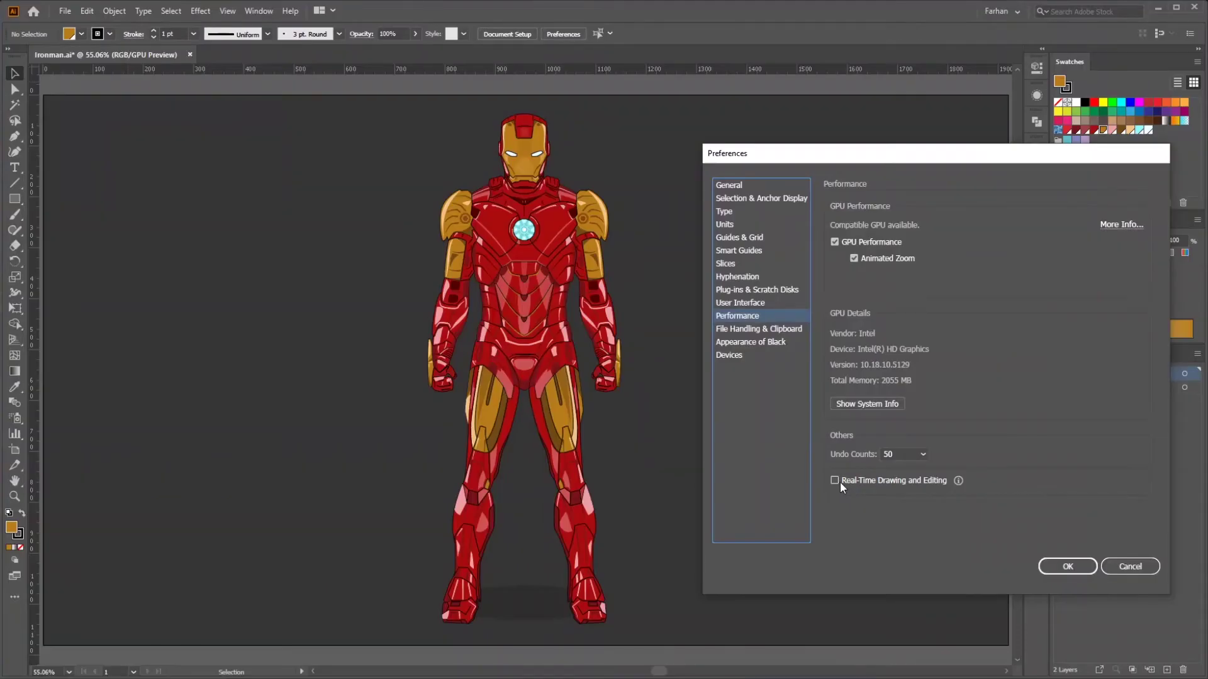
click(840, 481)
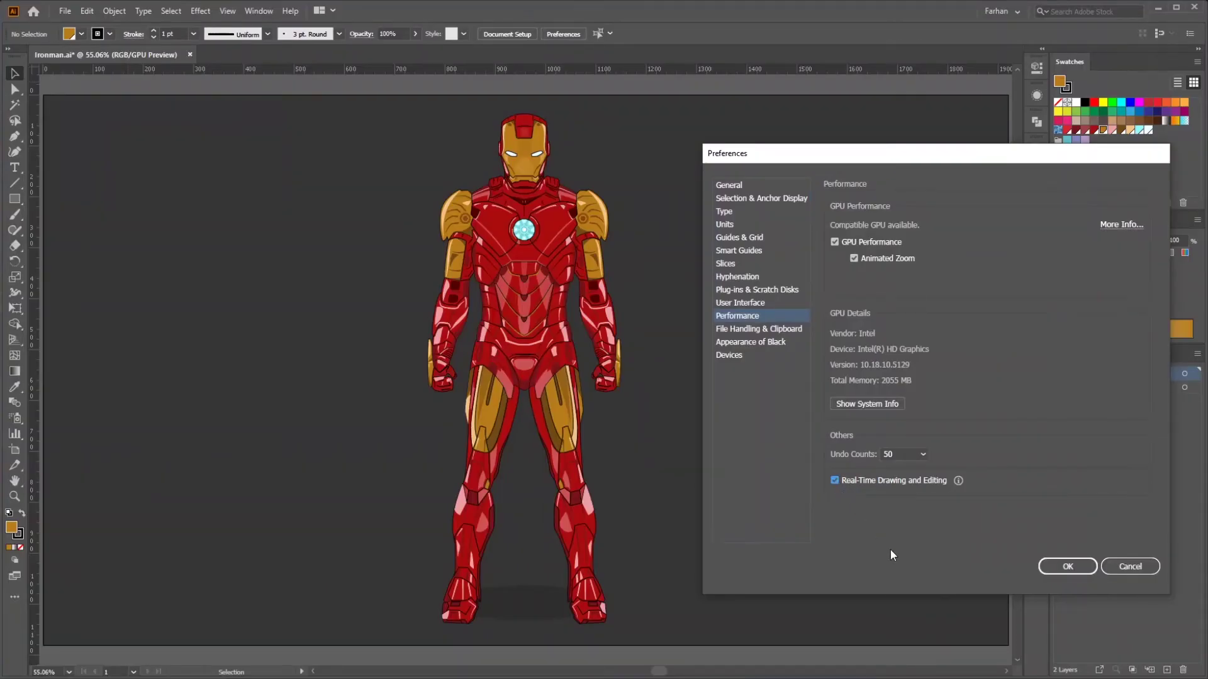
click(1064, 566)
drag(594, 619, 686, 600)
Step: Drag three armour pieces off the lower leg away from the figure
drag(584, 554, 655, 469)
drag(579, 509, 692, 574)
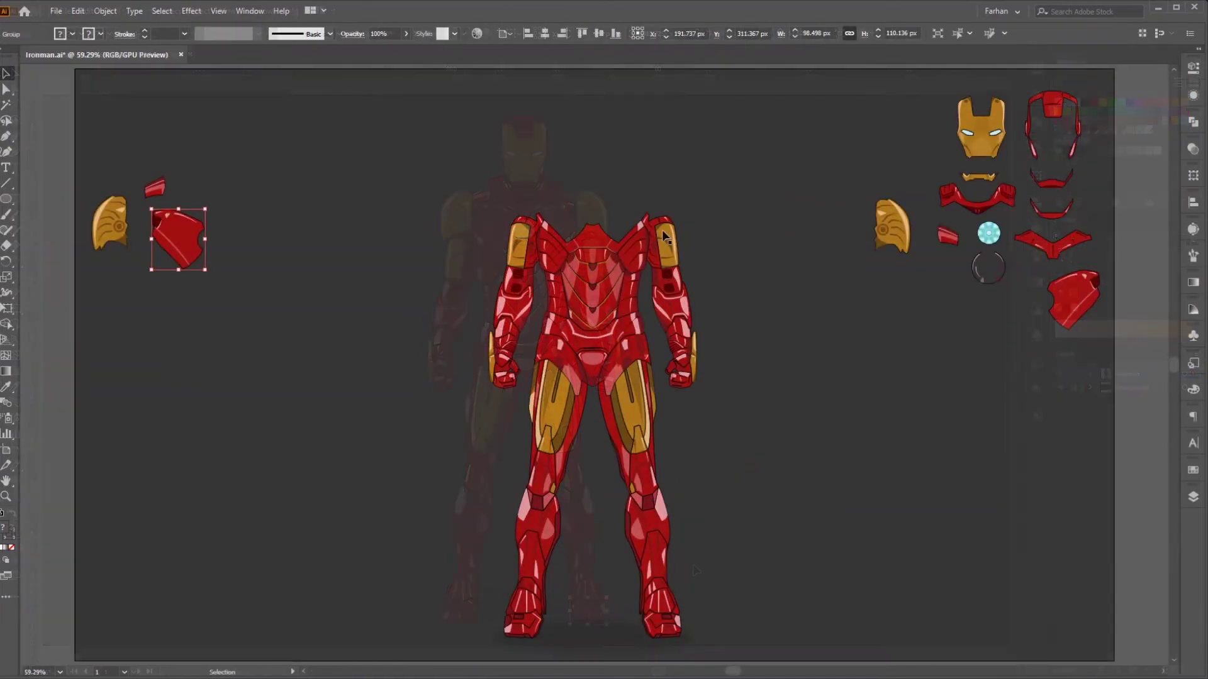
drag(180, 237, 569, 212)
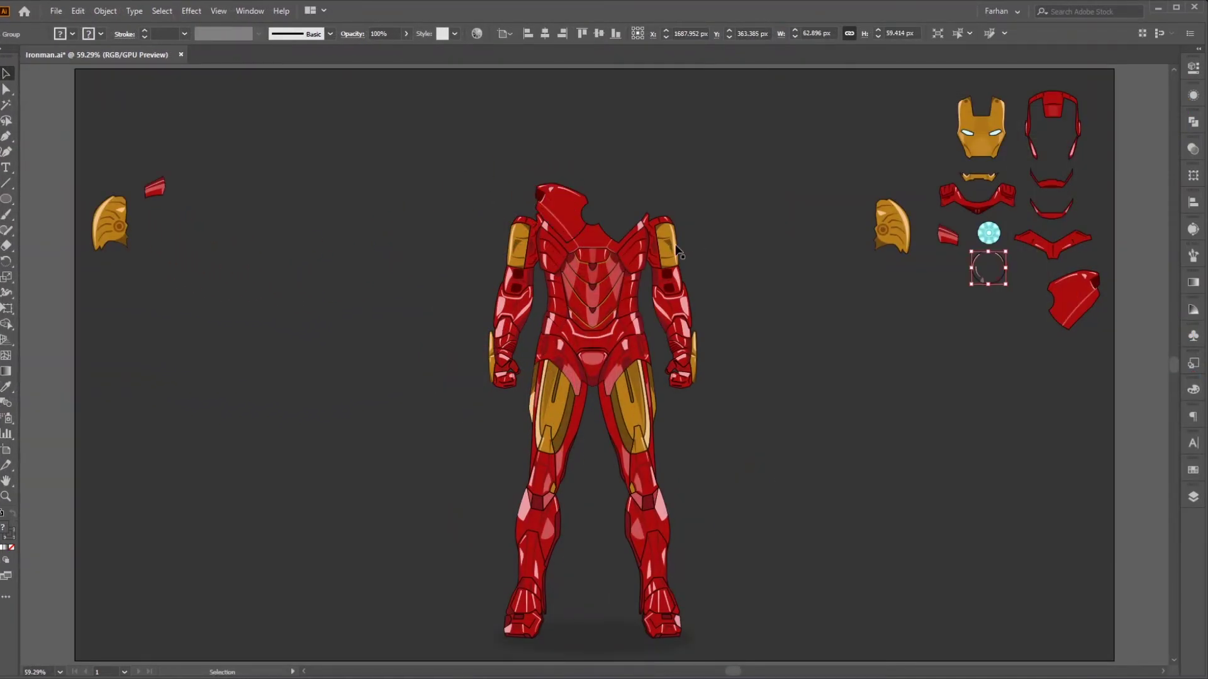
Step: Place the neck ring, gold shoulder pad, small red piece and red V-shaped chest piece back on the figure
click(1074, 300)
drag(991, 269, 608, 210)
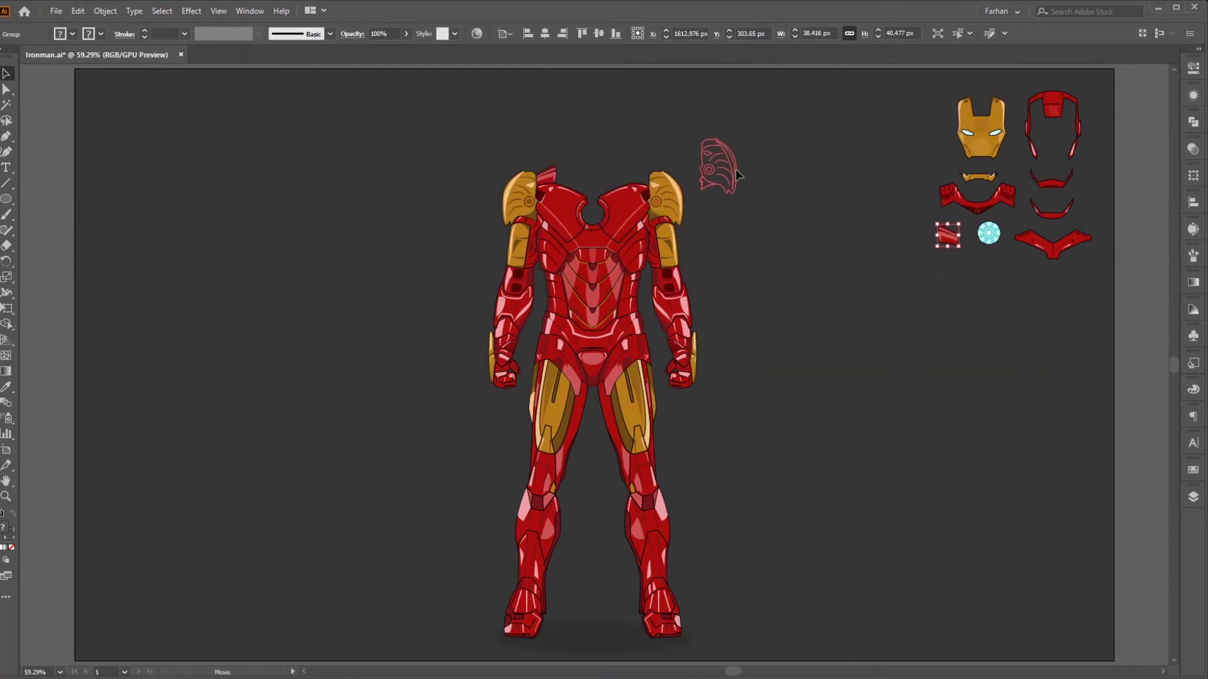
drag(734, 168, 657, 178)
drag(944, 240, 637, 183)
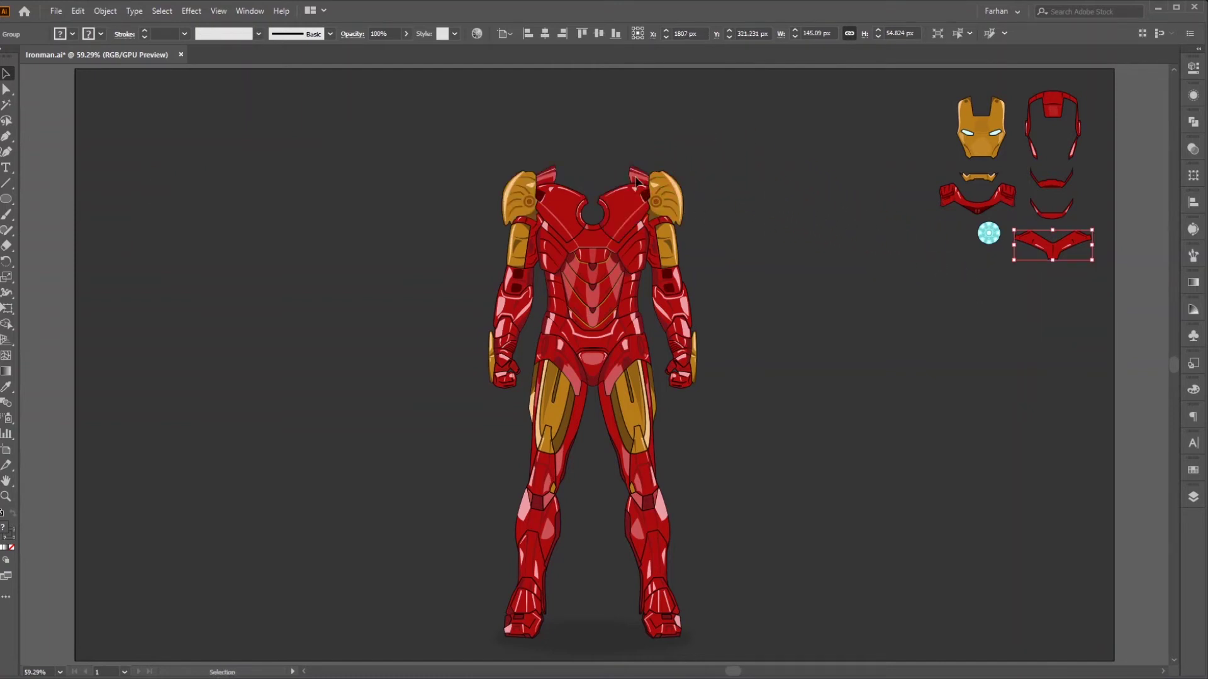
drag(1060, 251, 615, 187)
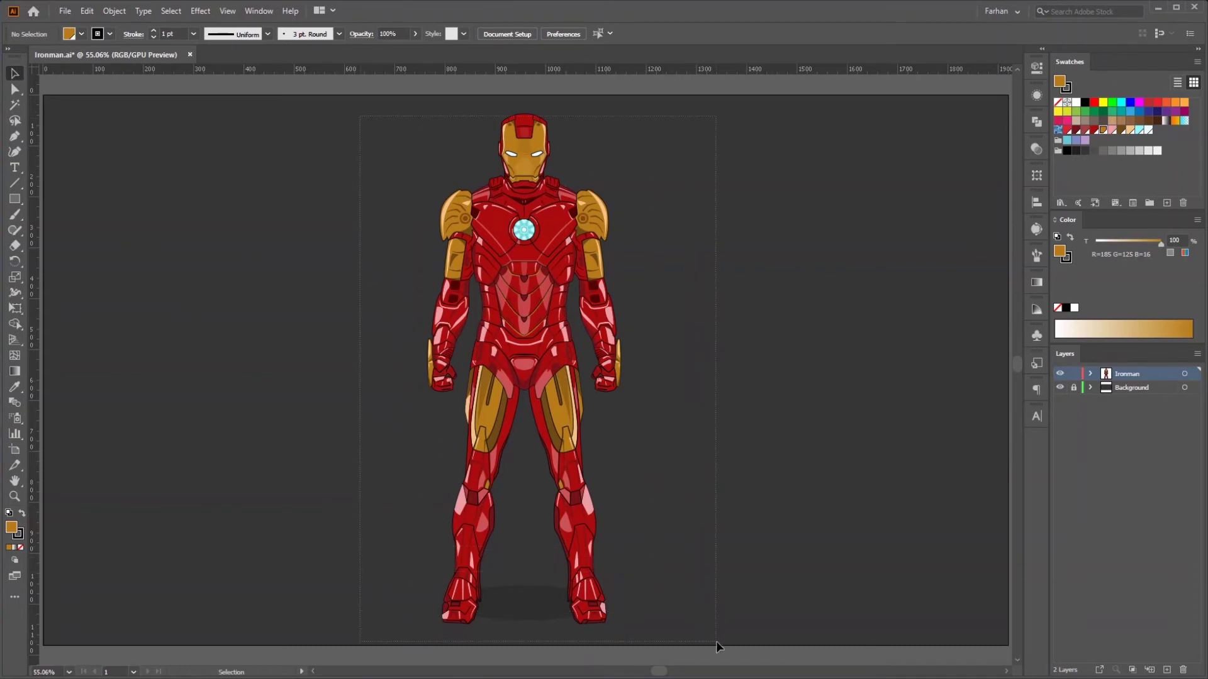
key(ctrl+a)
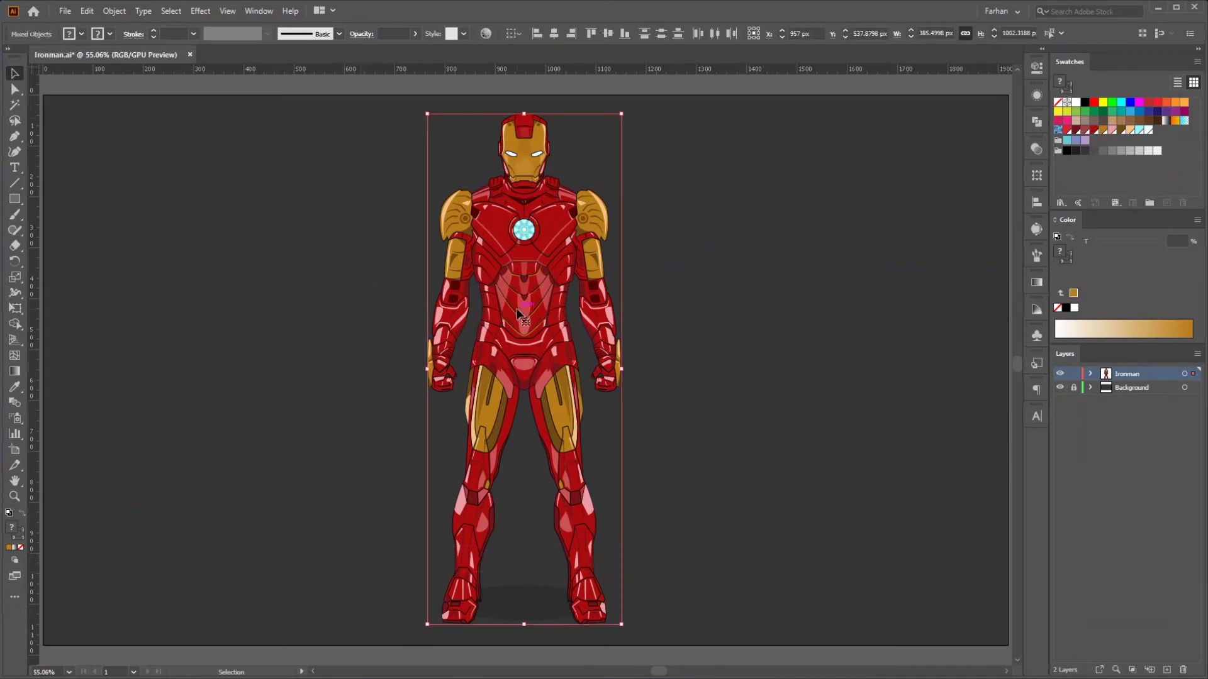
drag(513, 309, 230, 310)
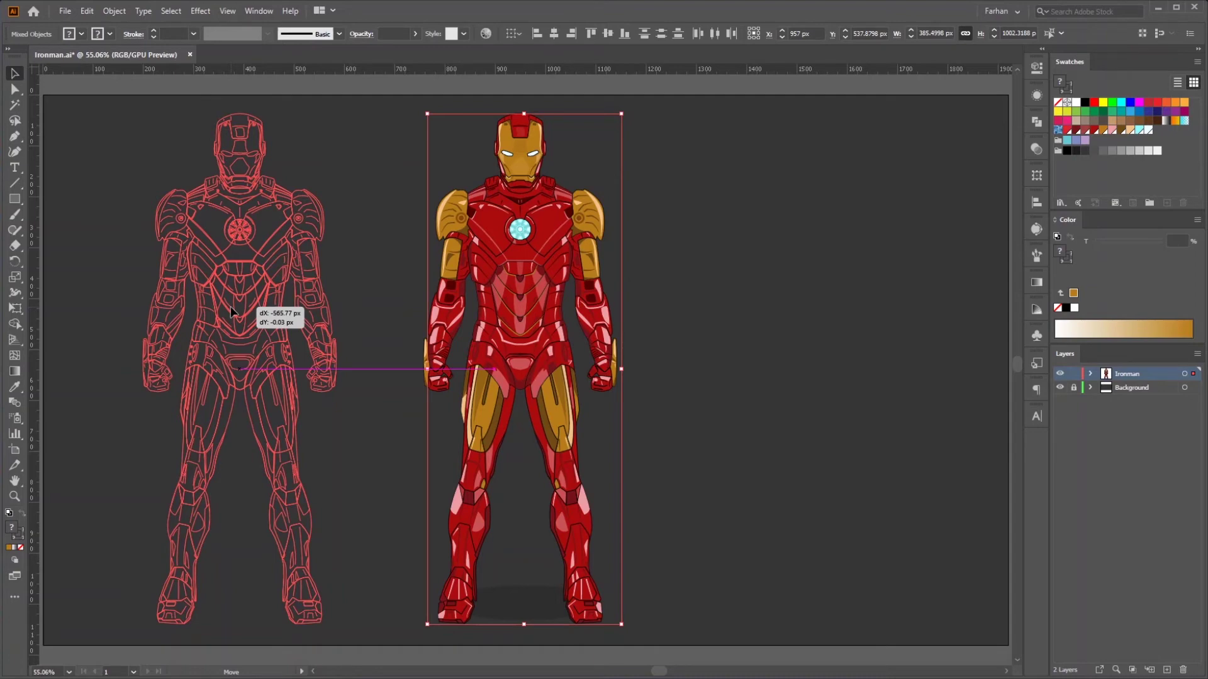
drag(230, 310, 249, 312)
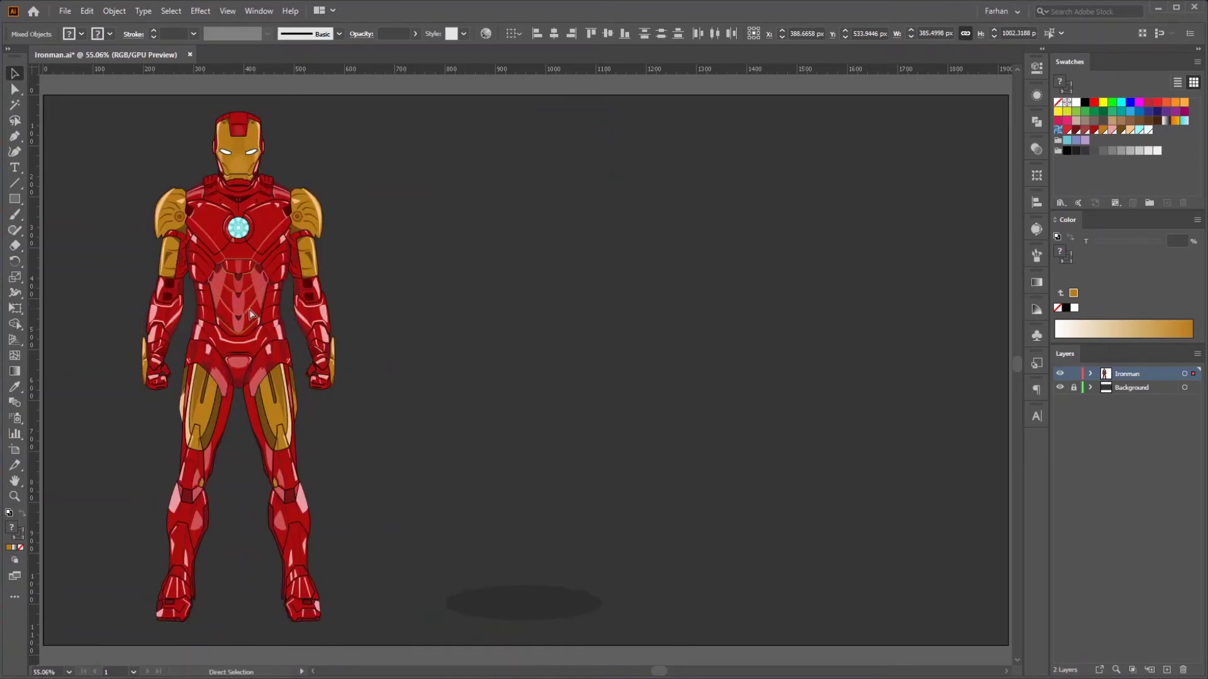
key(ctrl+z)
click(722, 368)
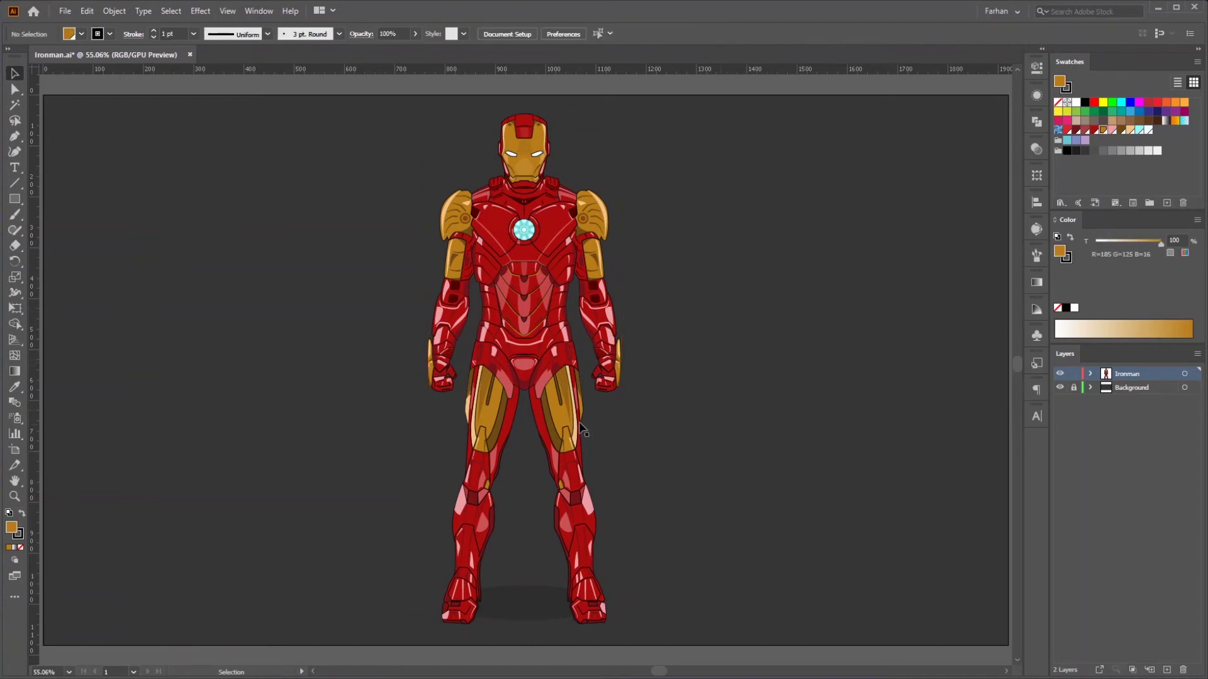
Step: Nudge the gold thigh plate, then turn off View > Smart Guides
mouse_move(564, 419)
mouse_down()
mouse_move(589, 423)
mouse_move(560, 421)
mouse_up()
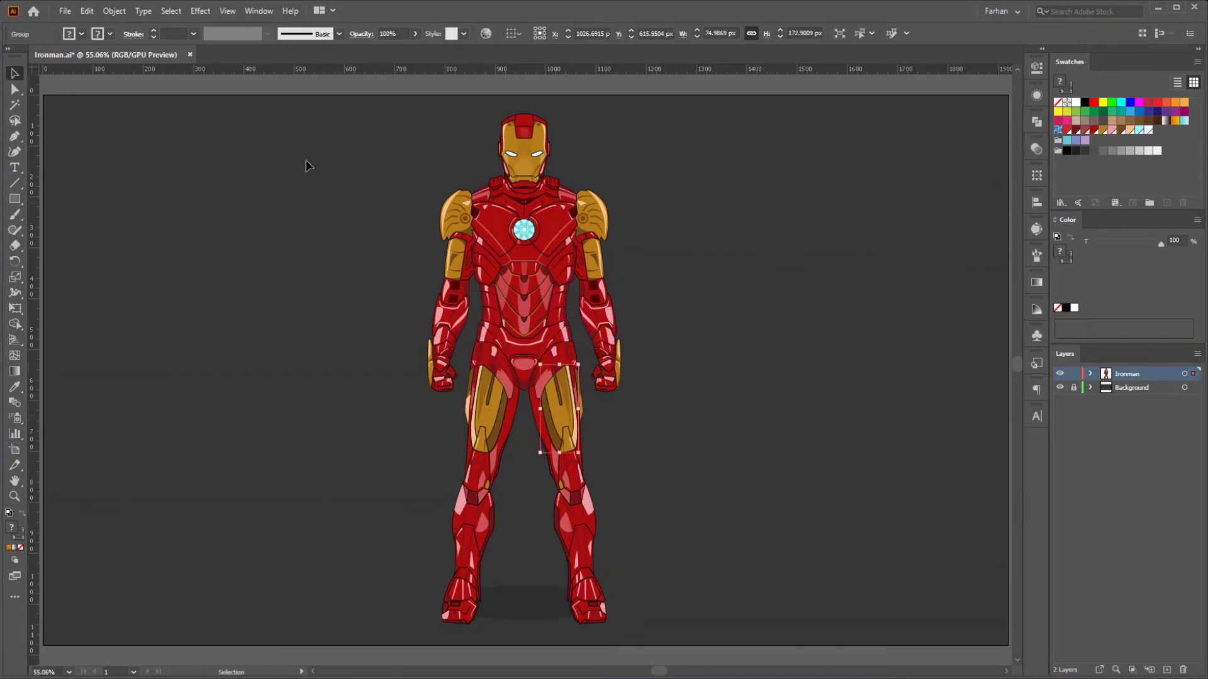
click(230, 11)
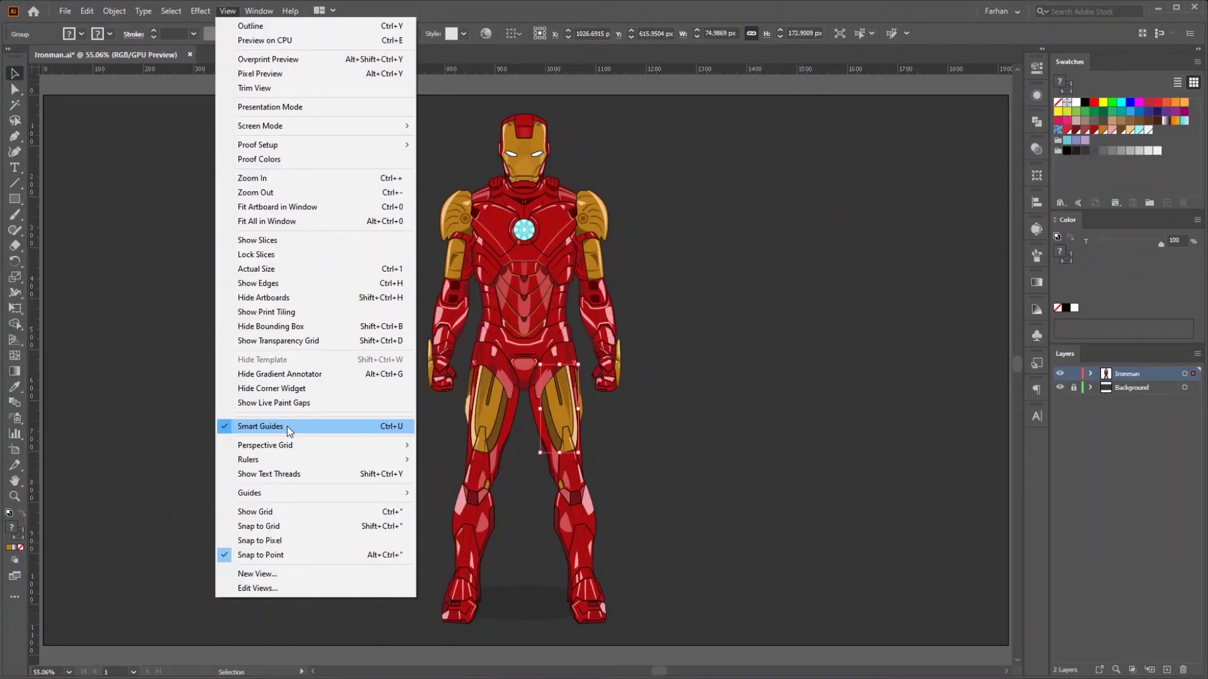
click(286, 426)
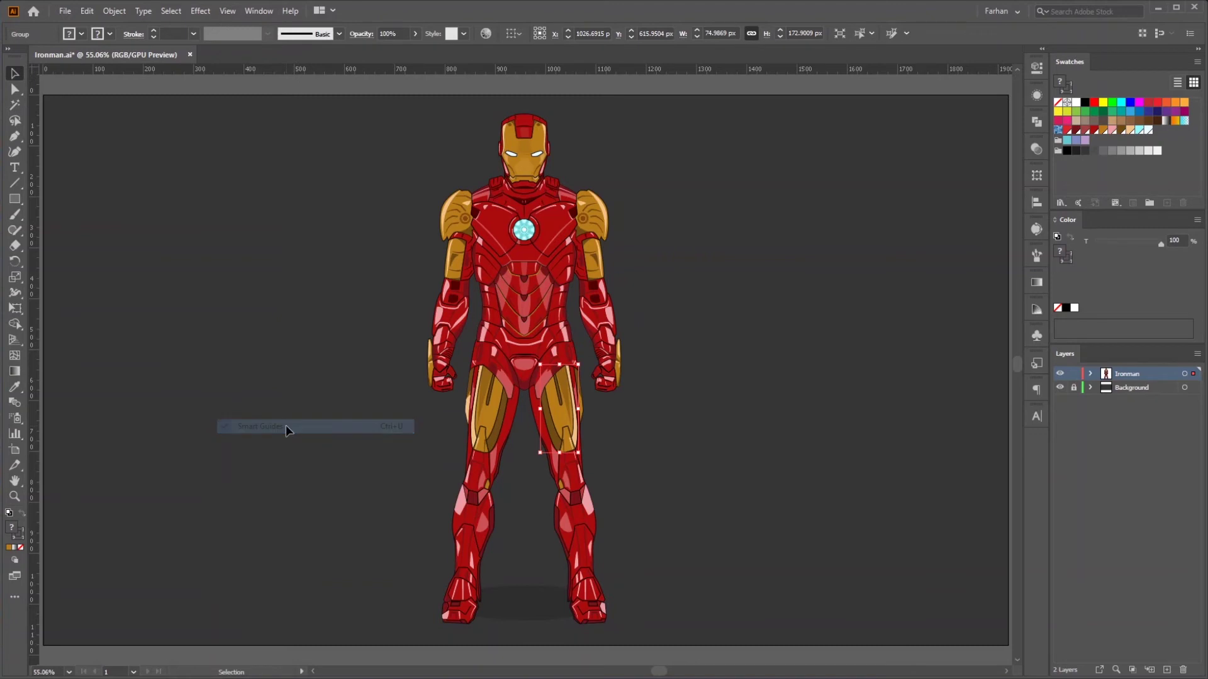
Step: Test-move the thigh plate, undo it, toggle selection edges with Ctrl+H, and deselect
click(636, 466)
drag(557, 417, 604, 418)
key(ctrl+h)
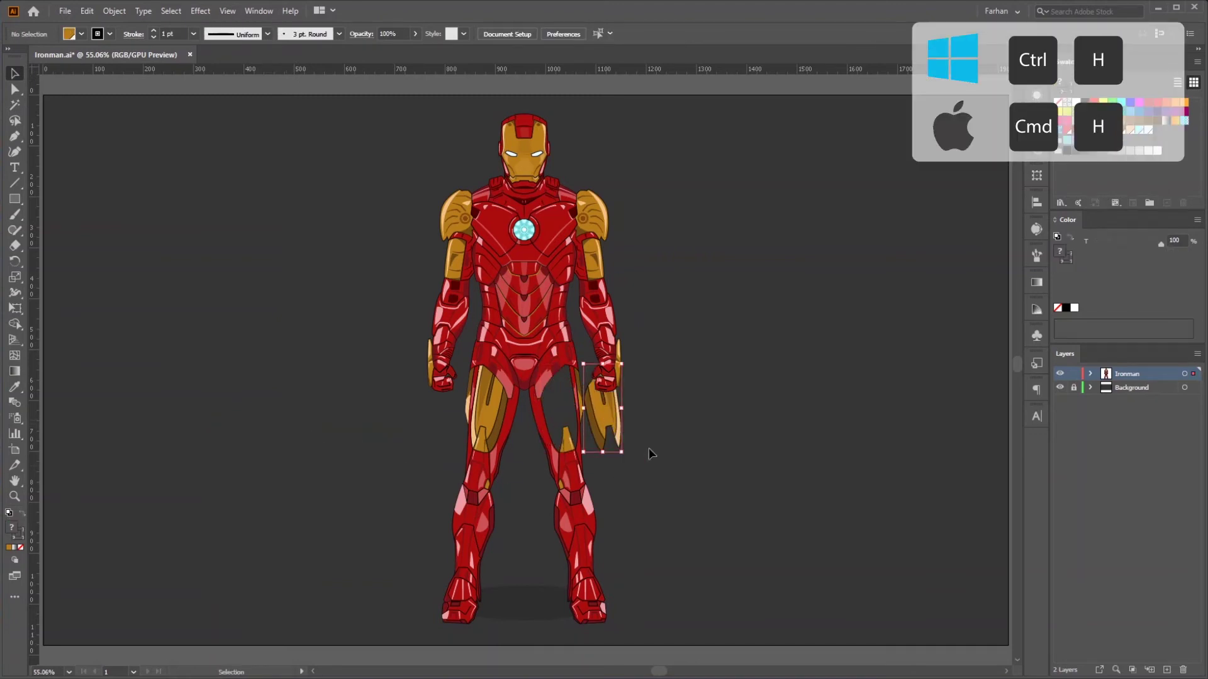
key(ctrl+z)
key(ctrl+h)
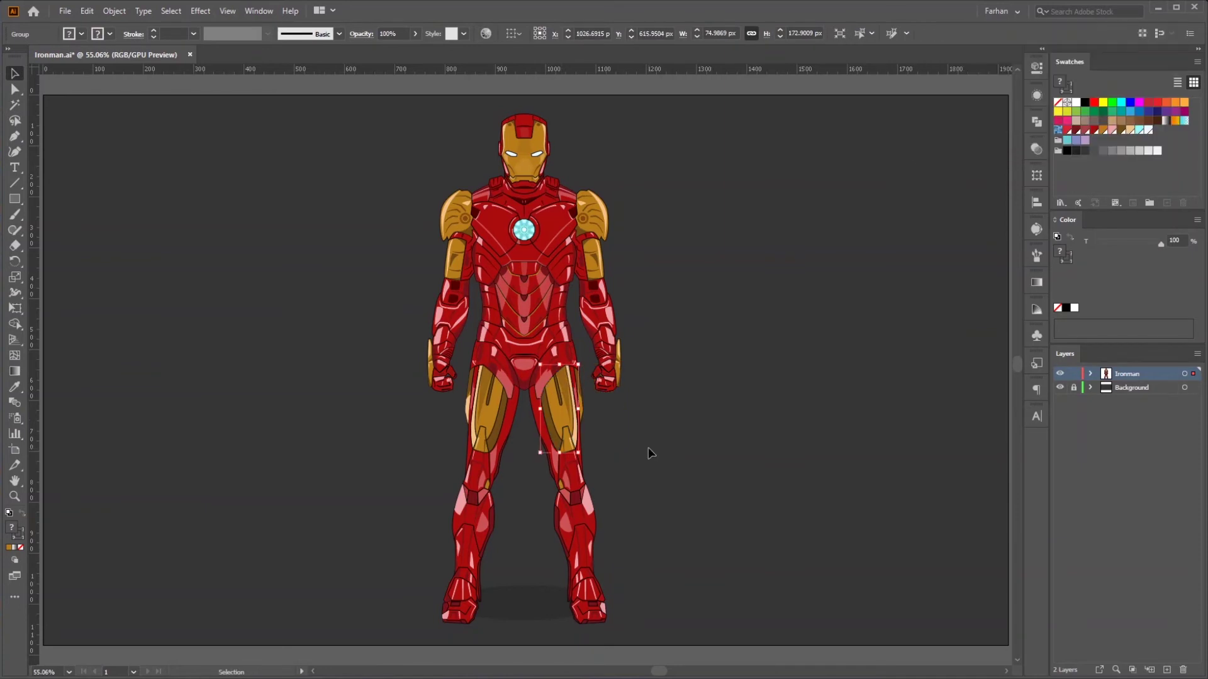
click(648, 447)
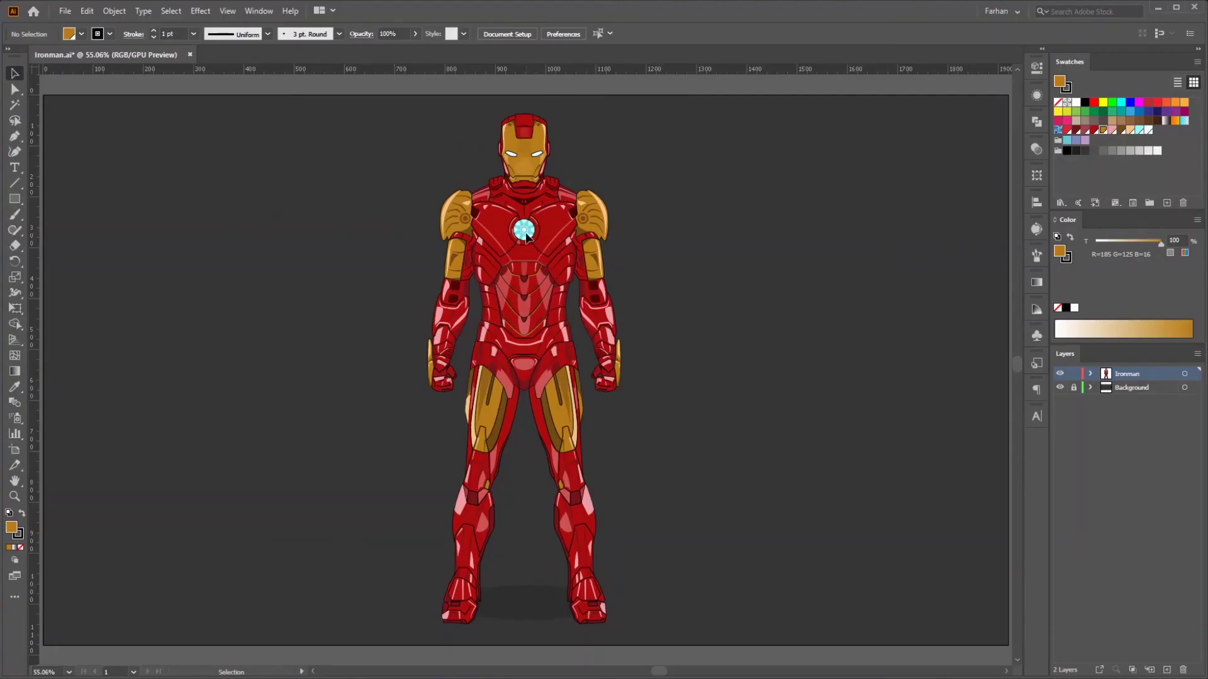
Step: Pull the arc reactor, faceplate, helmet shell, neck, jaw, collar and shoulder tips off the body
drag(527, 236, 884, 239)
drag(520, 159, 841, 151)
drag(527, 129, 957, 123)
drag(541, 179, 871, 182)
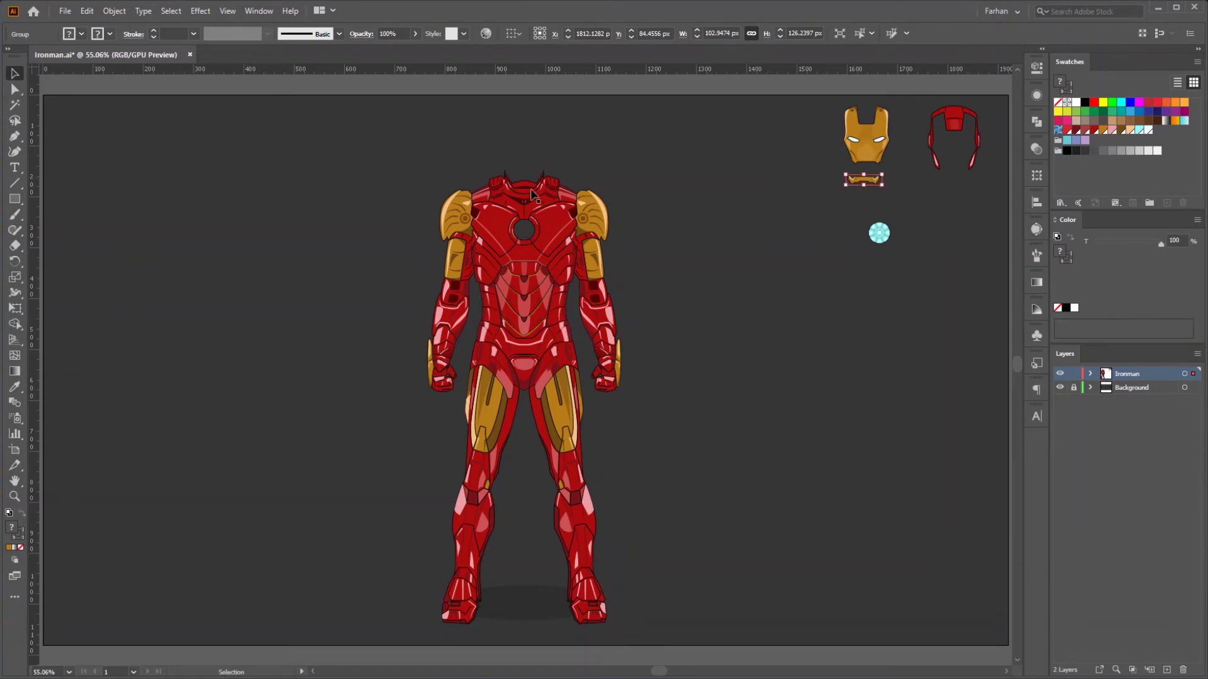
drag(526, 186, 954, 193)
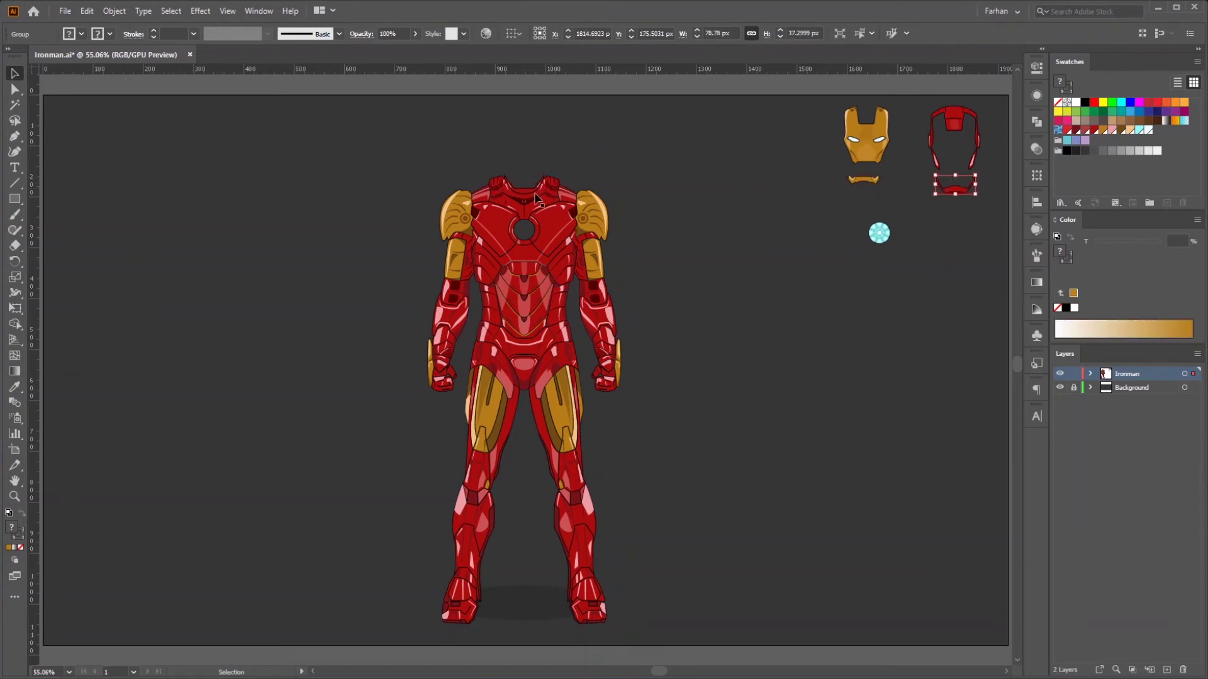
drag(540, 192, 870, 199)
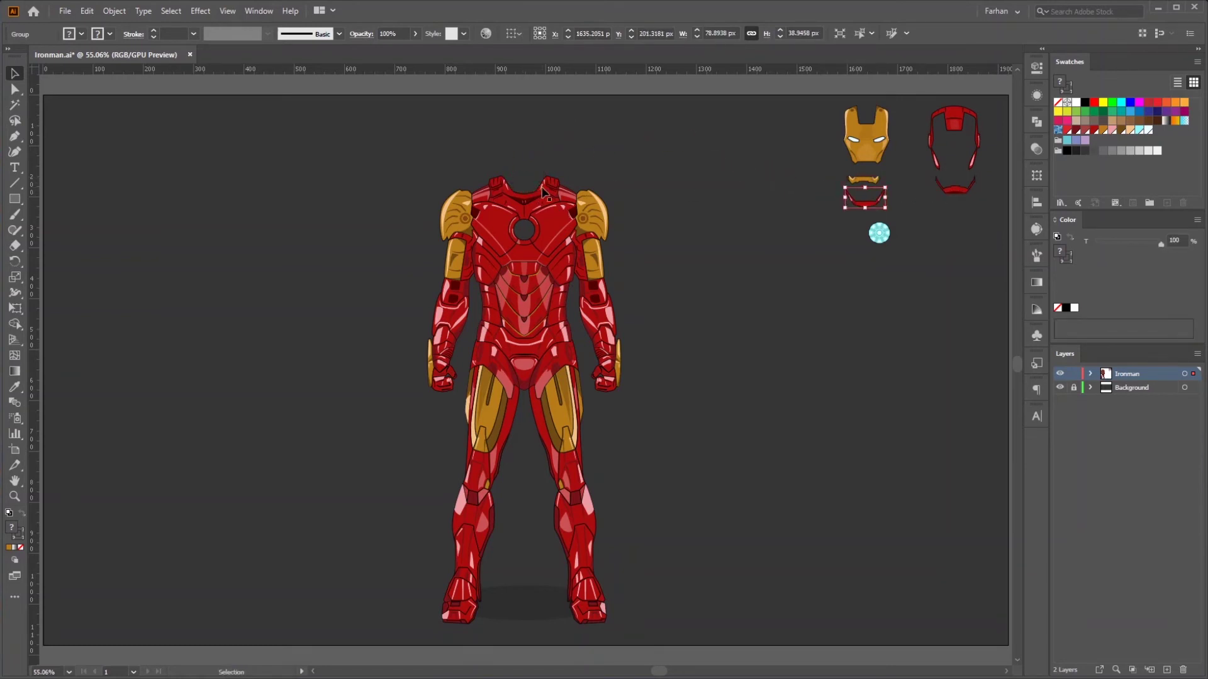
drag(542, 194, 969, 221)
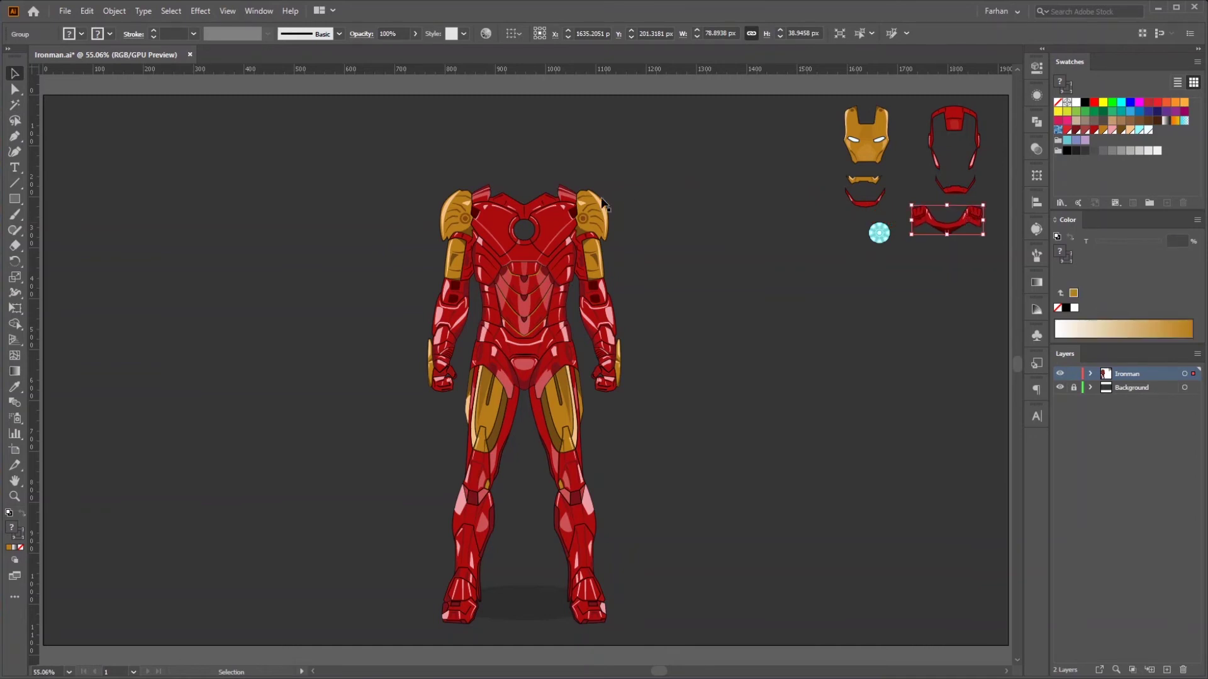
drag(550, 179, 814, 217)
drag(483, 192, 258, 316)
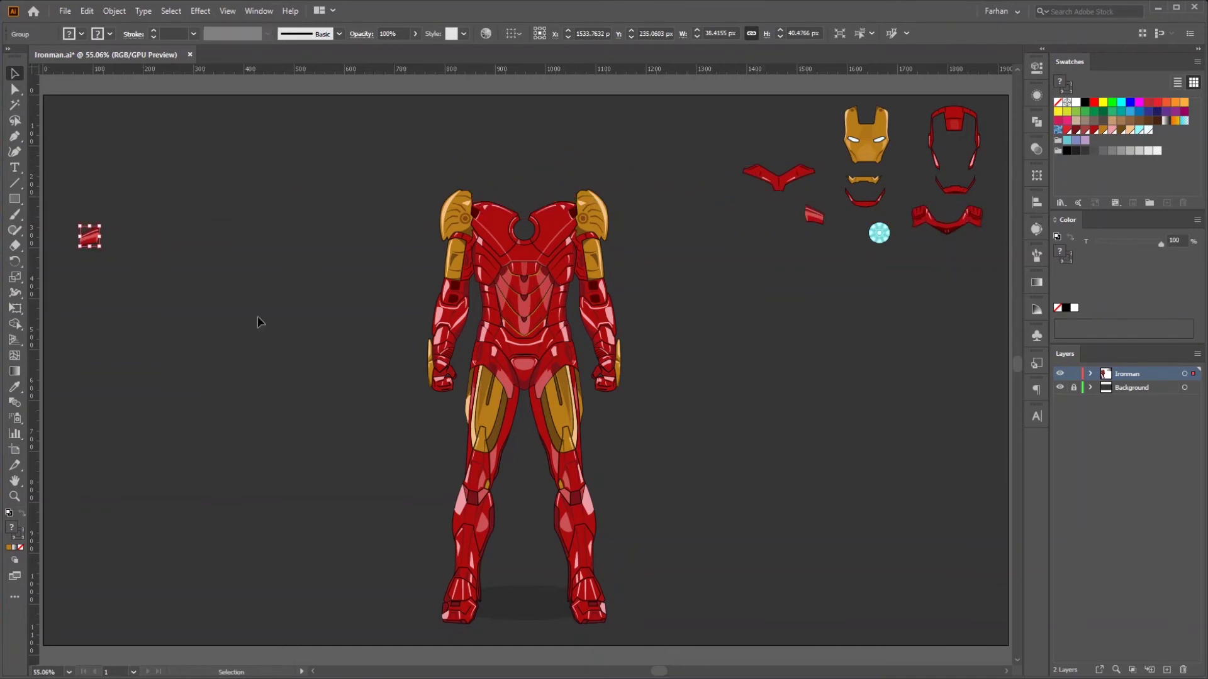
Step: Undo the piece moves so everything returns to the body, then clear the selection
key(a)
key(ctrl+z)
key(ctrl+z)
key(ctrl+z)
key(ctrl+z)
key(ctrl+z)
key(ctrl+z)
key(ctrl+z)
key(ctrl+z)
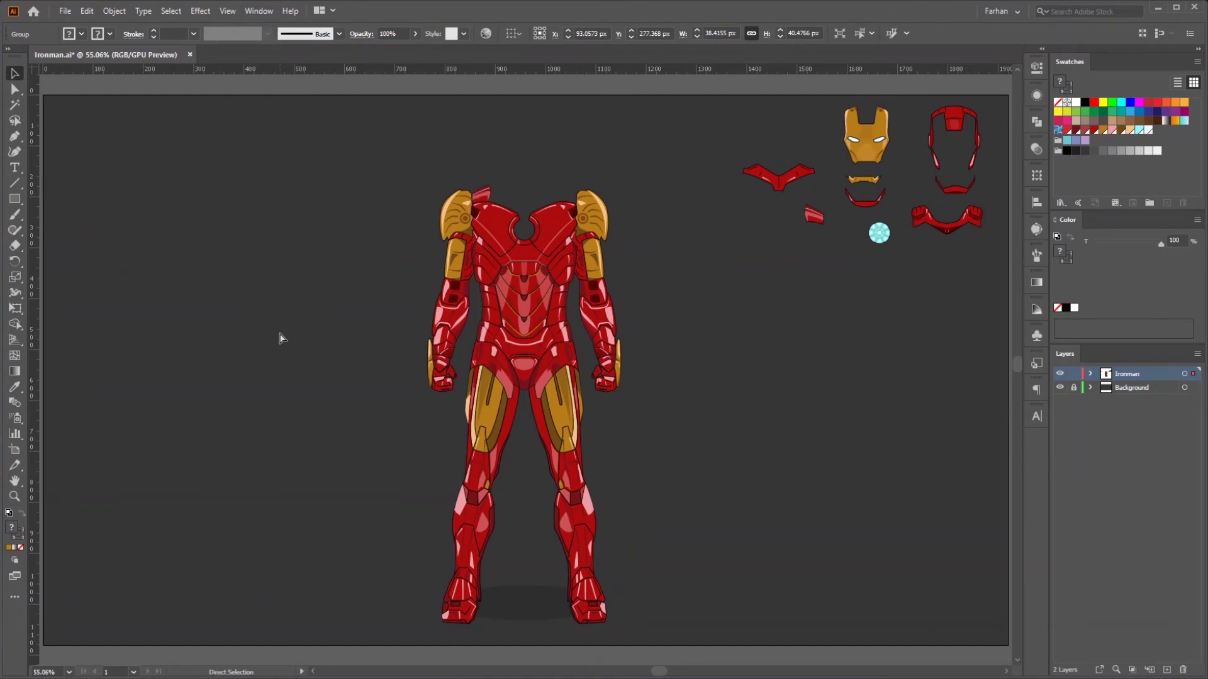
click(281, 339)
key(v)
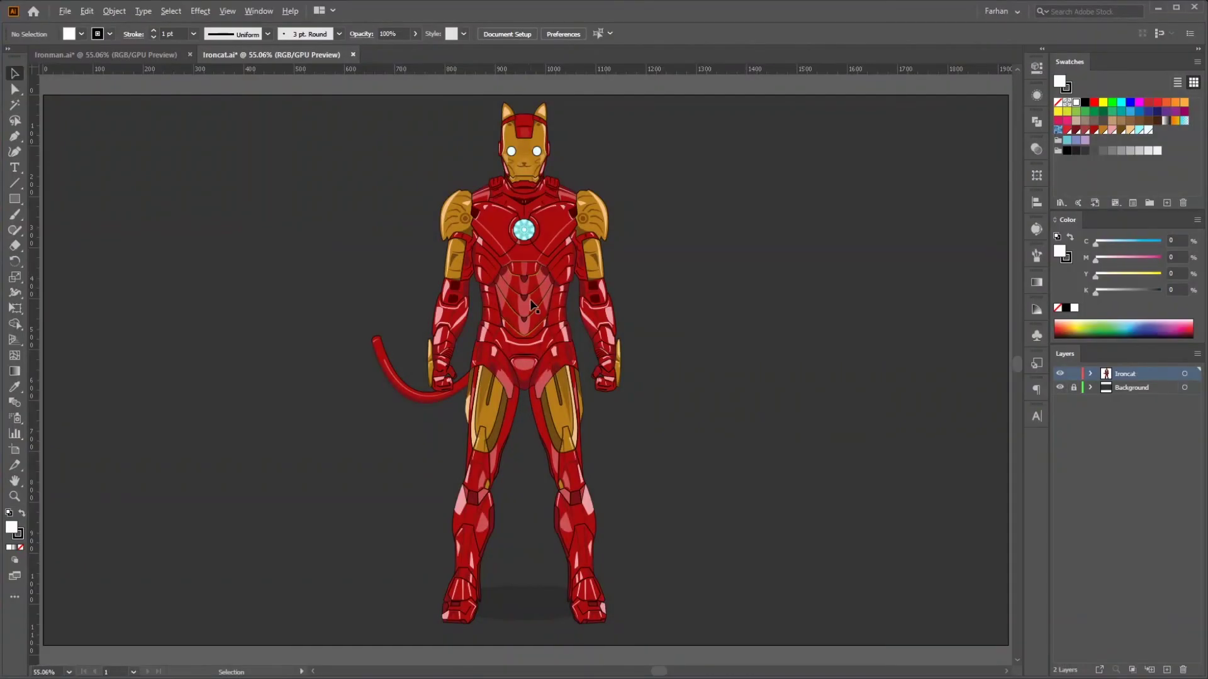
Step: Fit the artboard in view, then select the whole Ironcat figure and shrink it
scroll(530, 300, up, 6)
scroll(587, 497, up, 8)
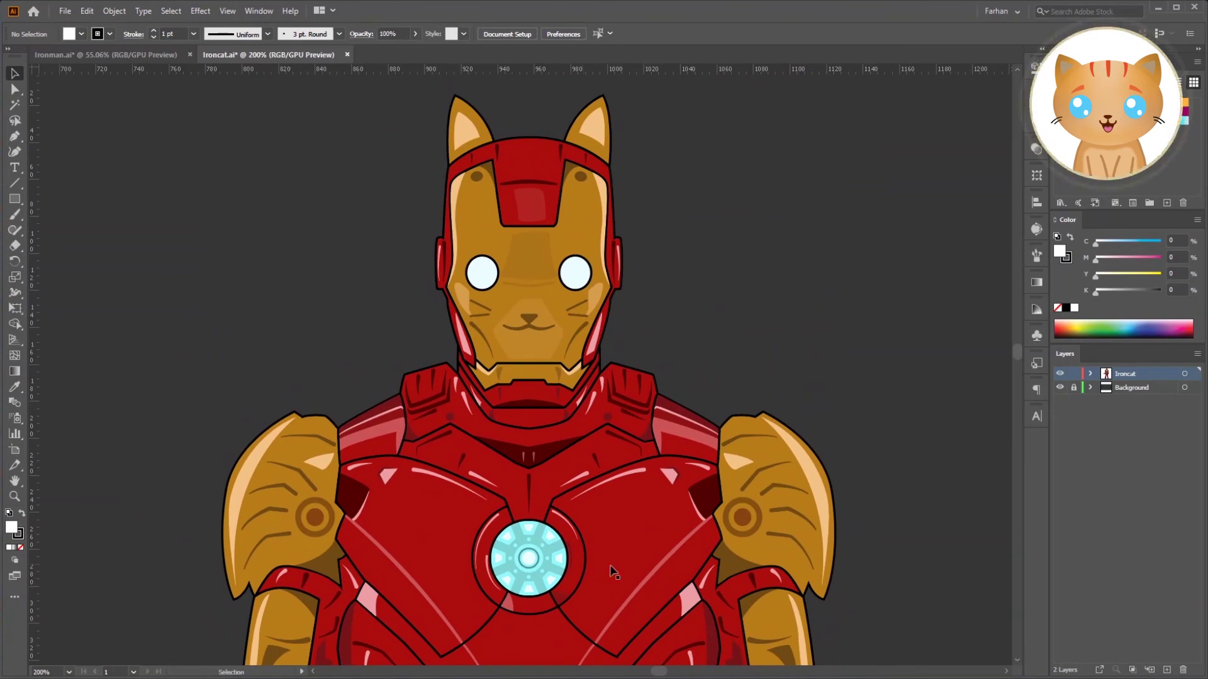
key(ctrl+0)
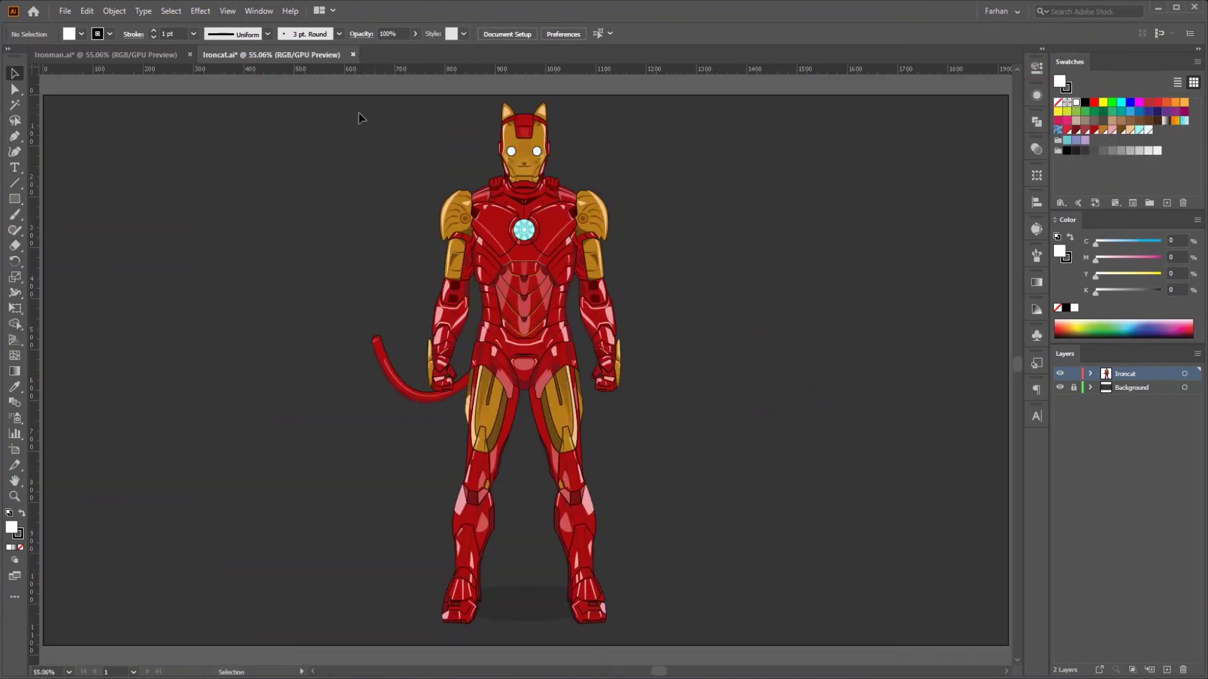
drag(347, 98, 532, 409)
drag(687, 639, 534, 445)
Step: Inspect the shrunken Ironcat's torso, chest and head up close, then undo the shrinking
click(603, 438)
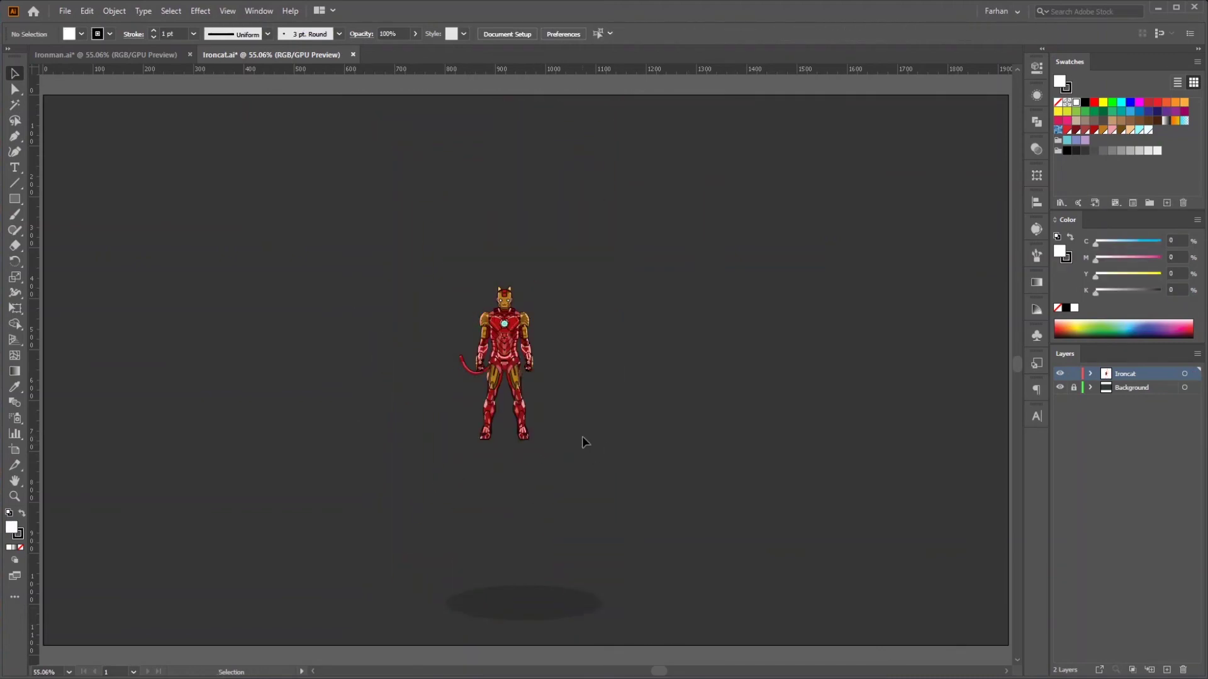
scroll(521, 386, up, 1)
scroll(521, 385, up, 6)
drag(582, 386, 672, 482)
scroll(652, 350, up, 5)
drag(652, 351, 685, 560)
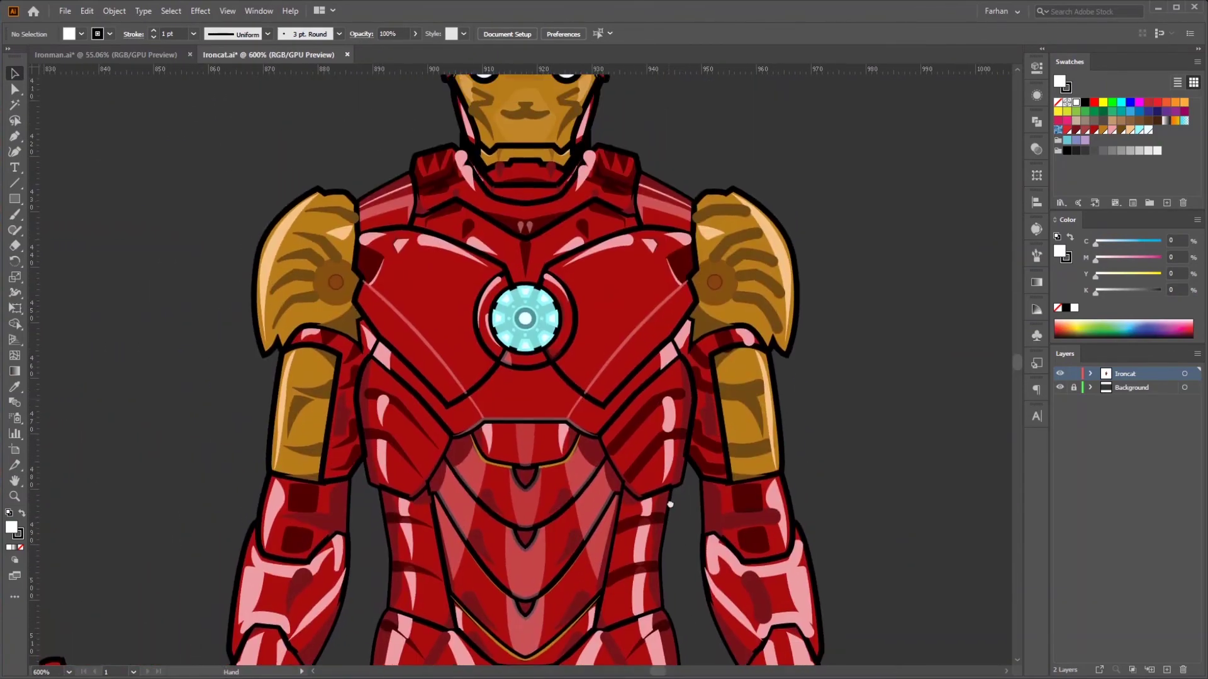
key(ctrl+0)
key(ctrl+z)
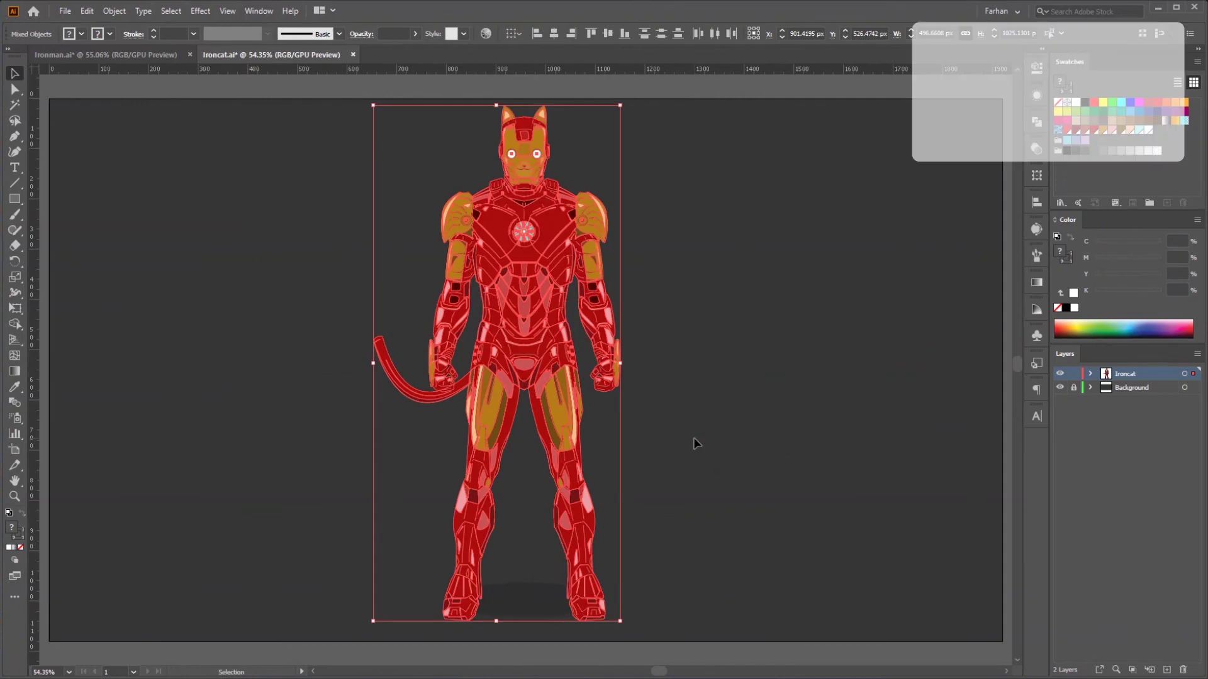
Step: Turn on Scale Strokes & Effects in the Transform panel options
click(693, 436)
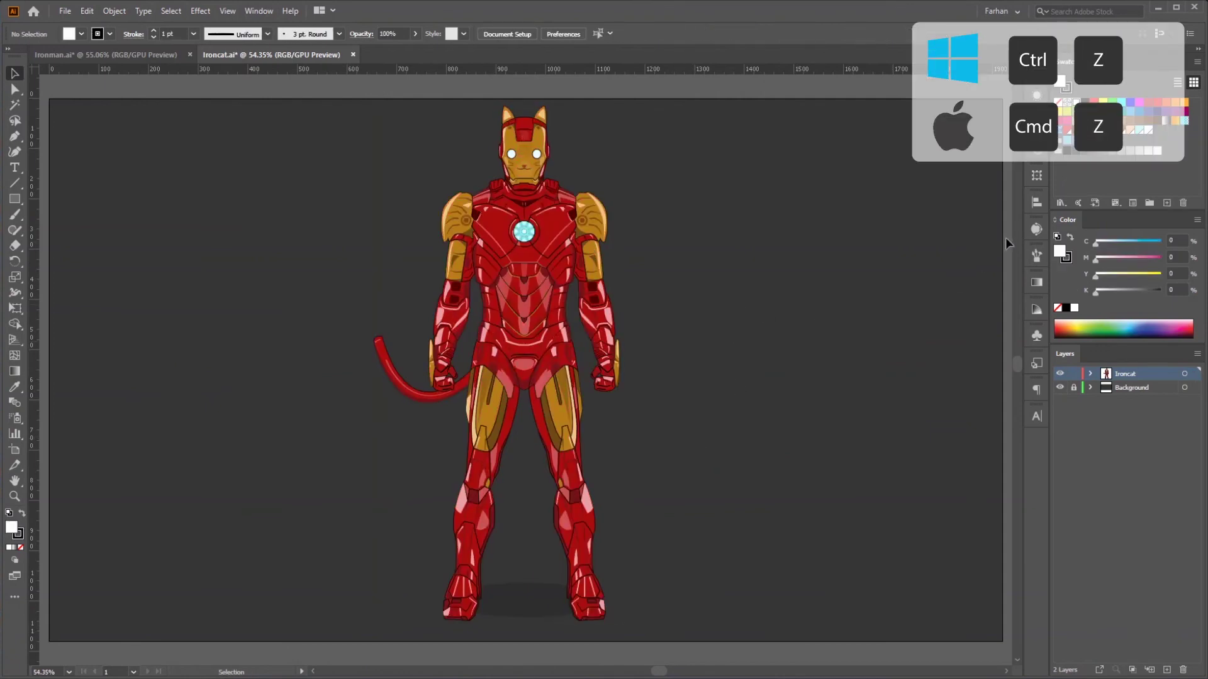
click(1035, 179)
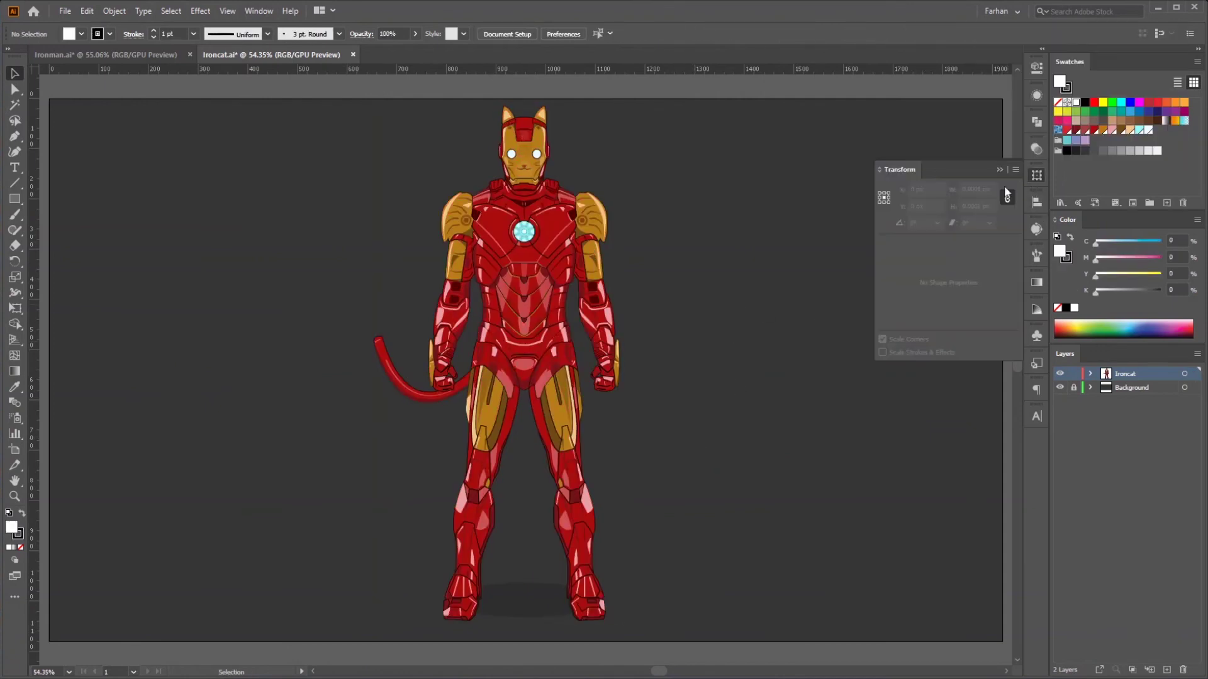
click(259, 10)
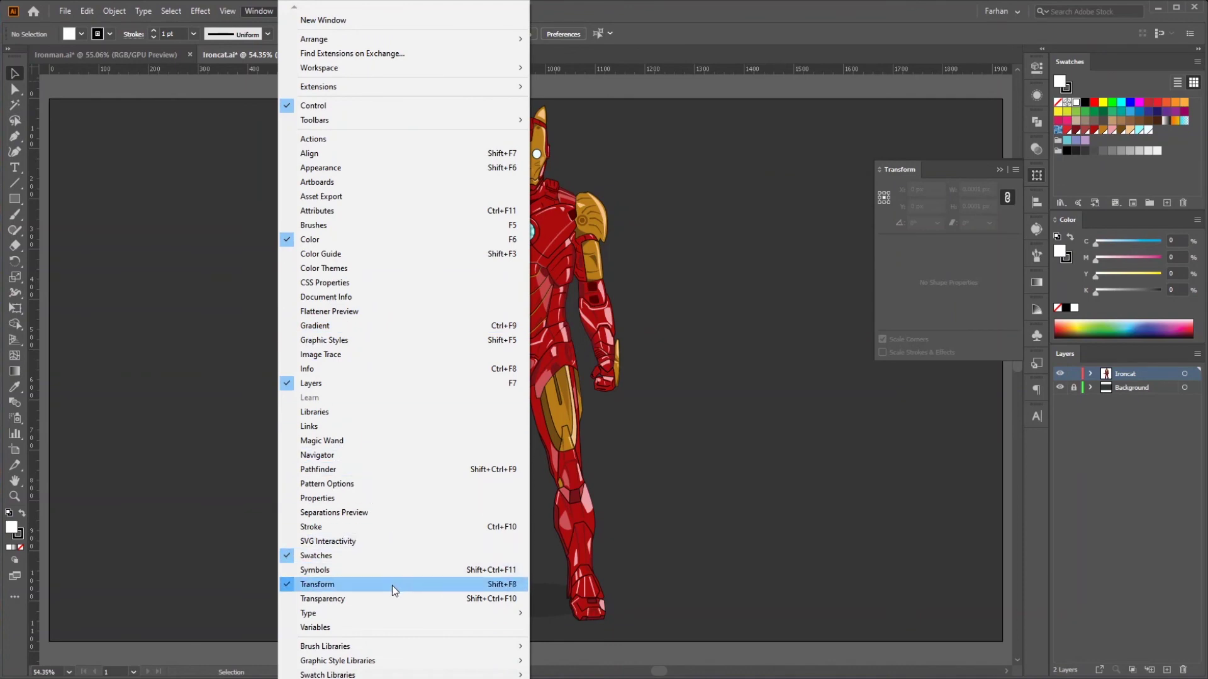
click(1015, 170)
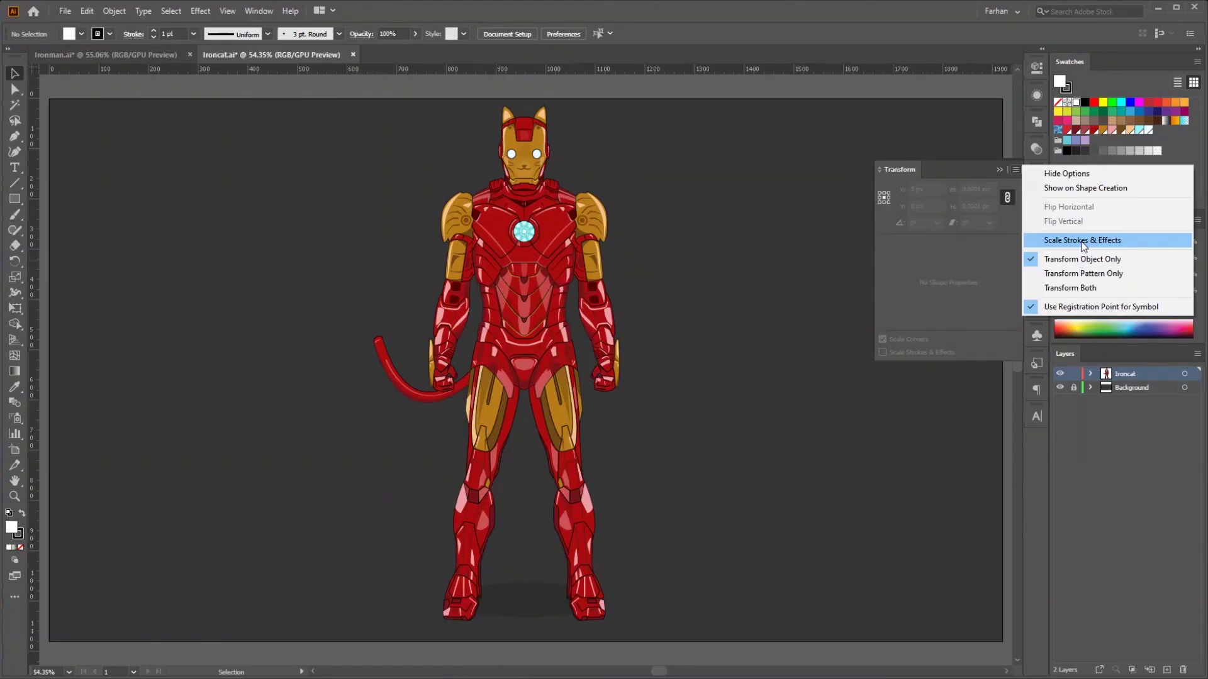
click(1083, 243)
Step: Shrink all the Ironcat artwork to about half size, switch to Ironman, and preview the recorded clip
key(ctrl+a)
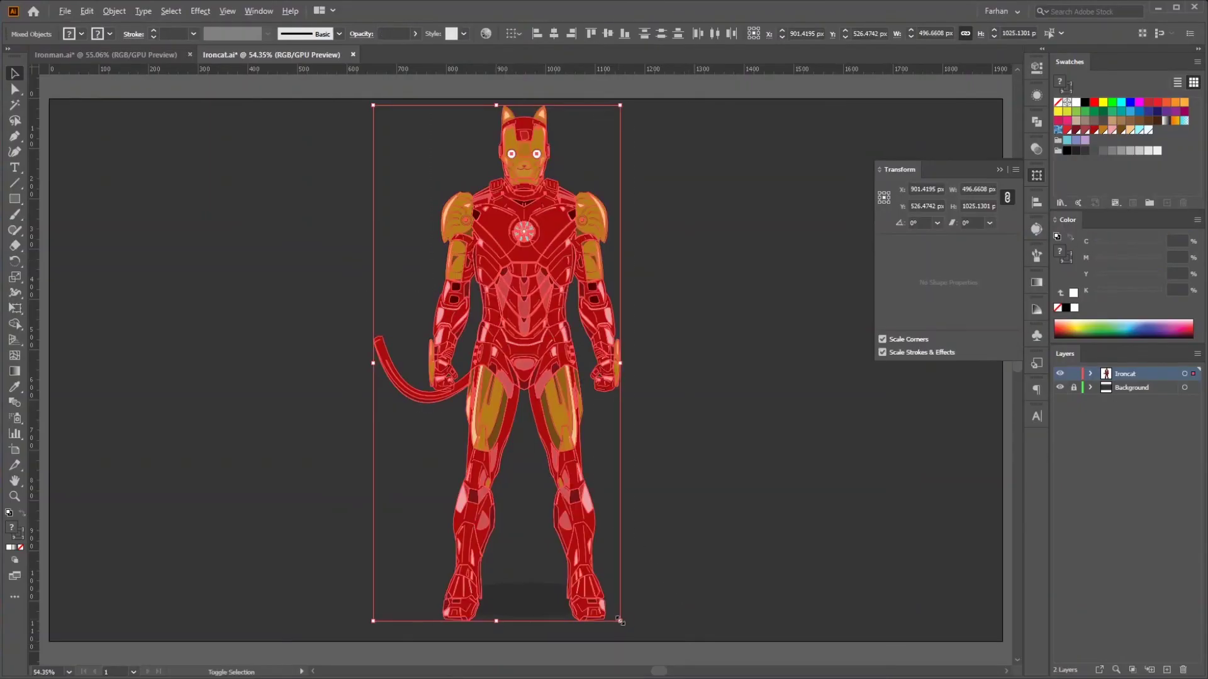
drag(622, 625, 554, 488)
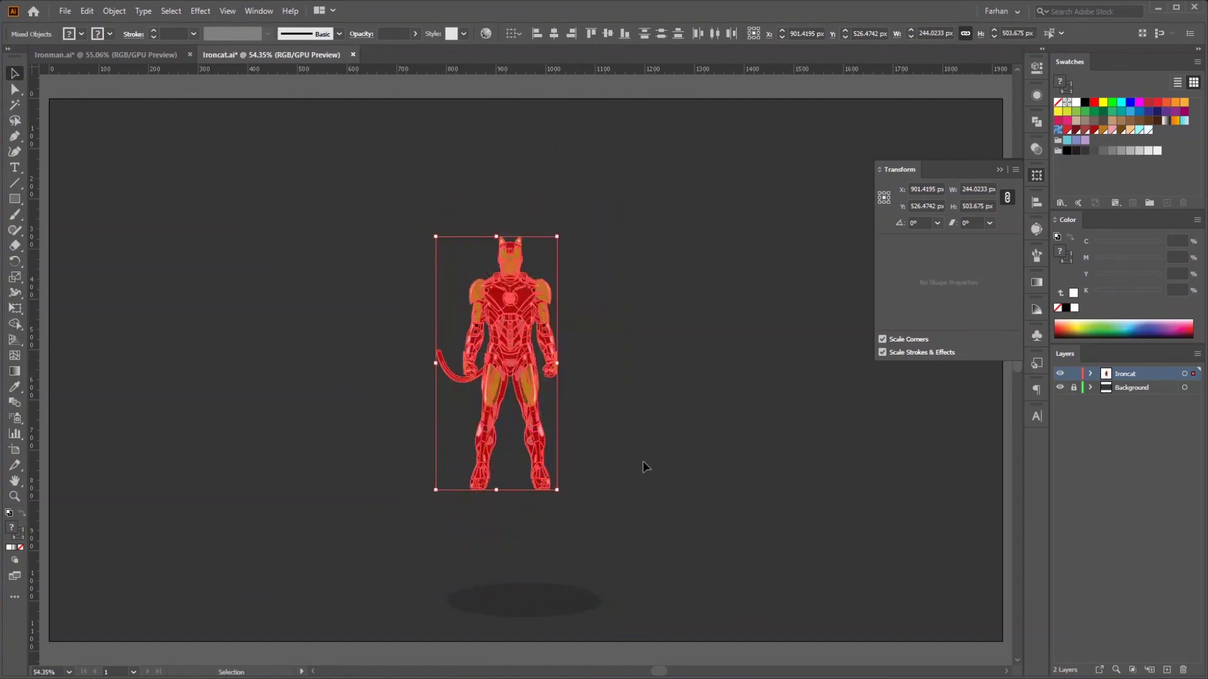
click(642, 464)
scroll(522, 409, up, 5)
scroll(495, 233, up, 10)
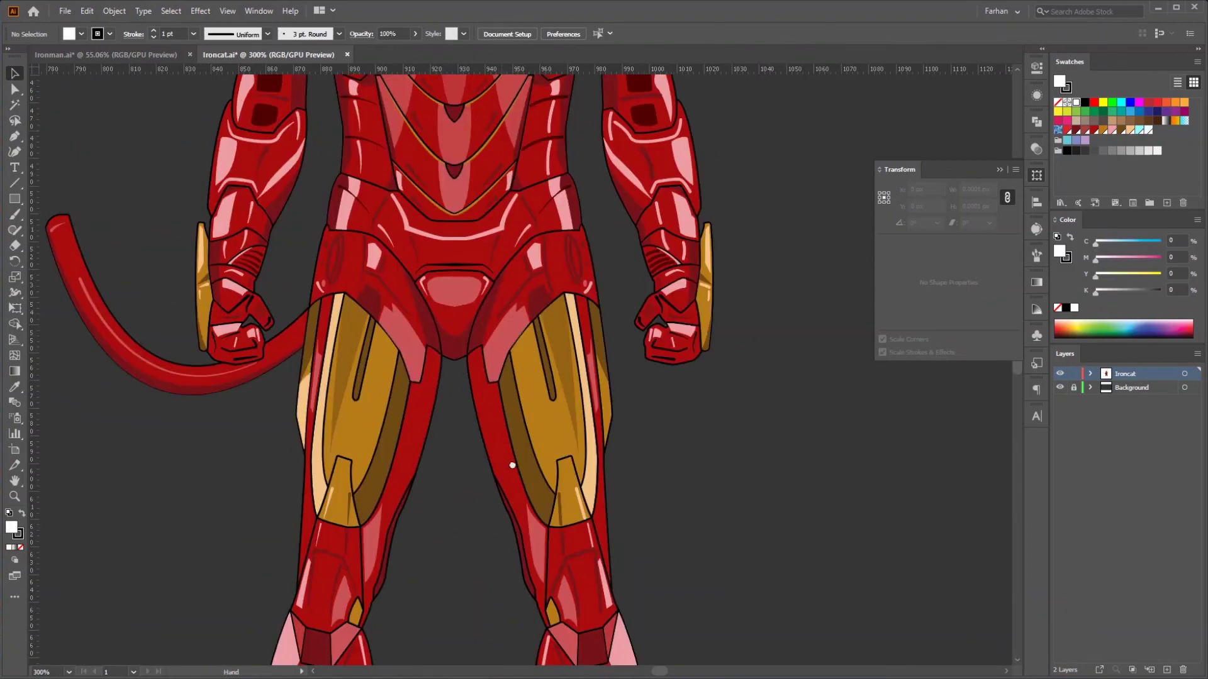
key(ctrl+0)
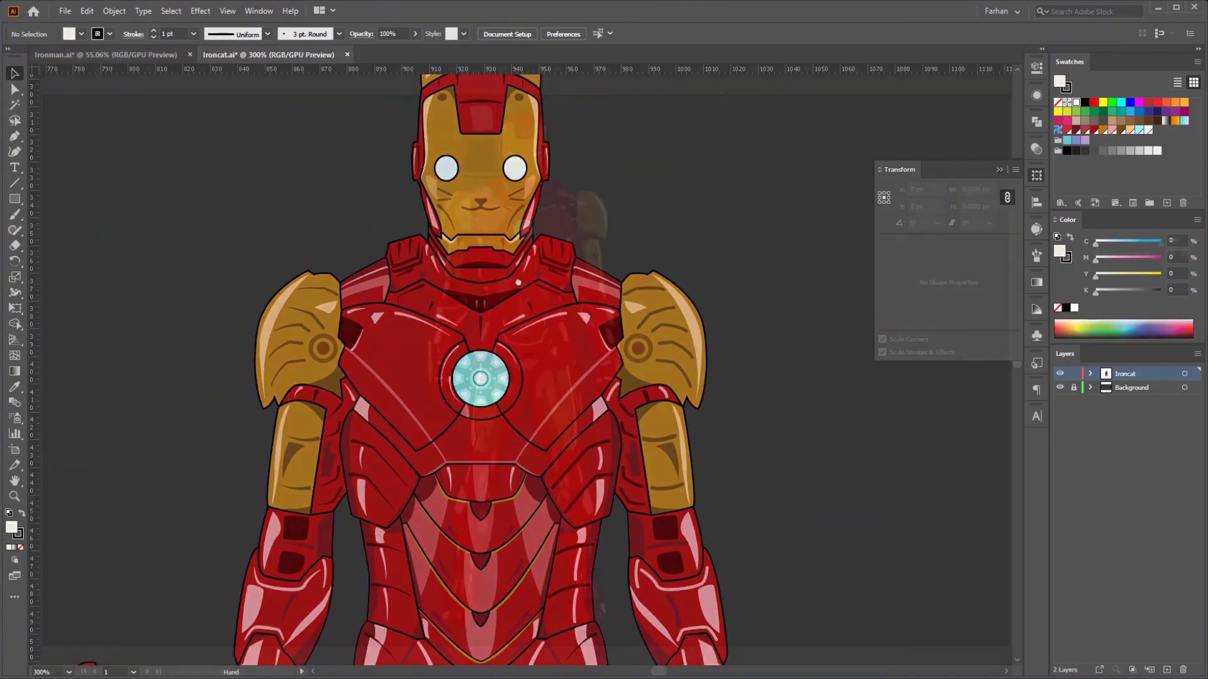
key(ctrl+Tab)
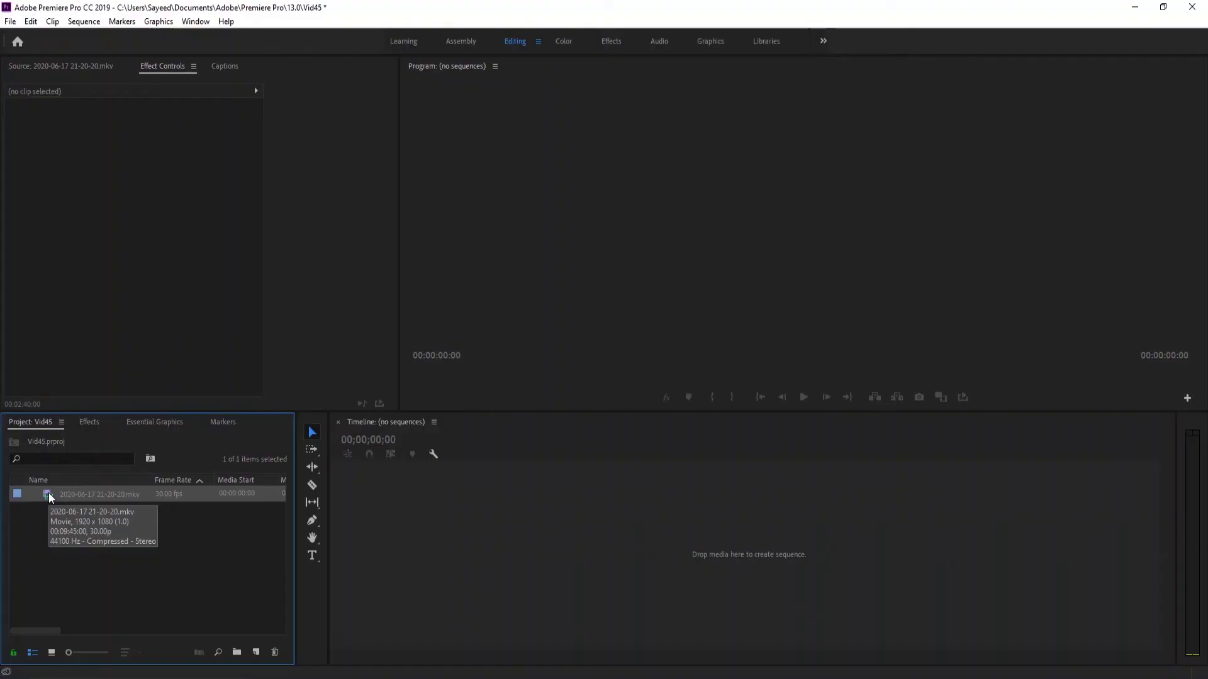
double_click(50, 496)
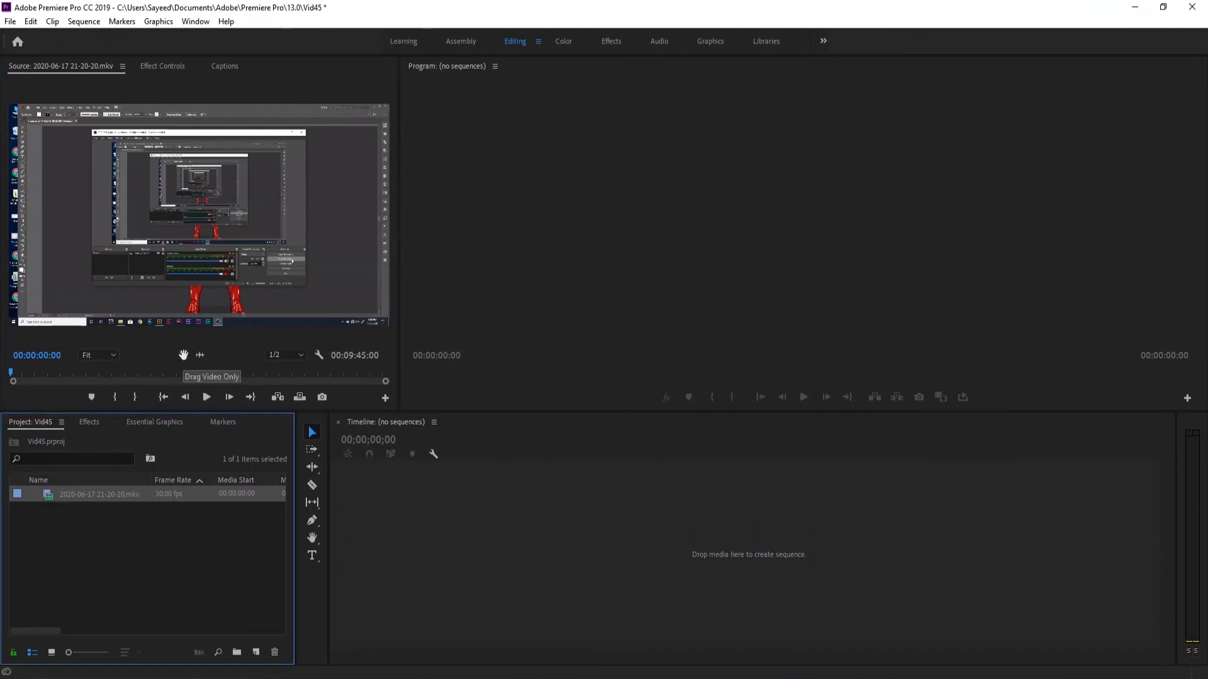
drag(438, 555, 438, 555)
click(551, 457)
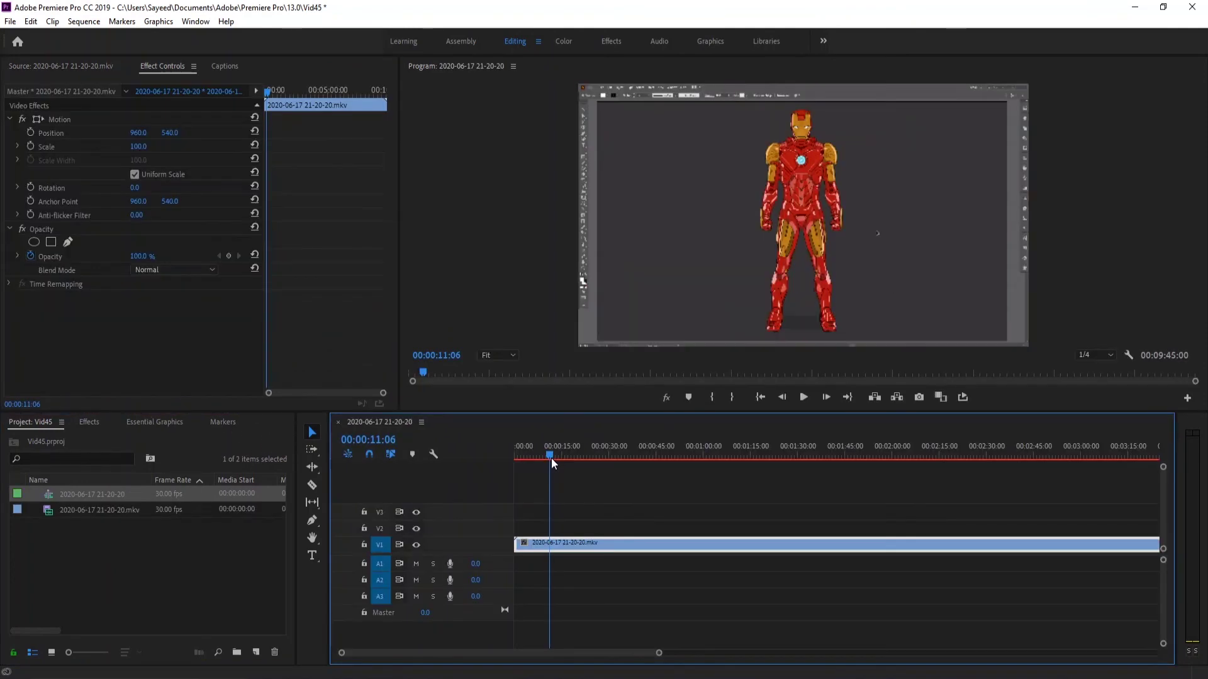
drag(552, 455, 633, 464)
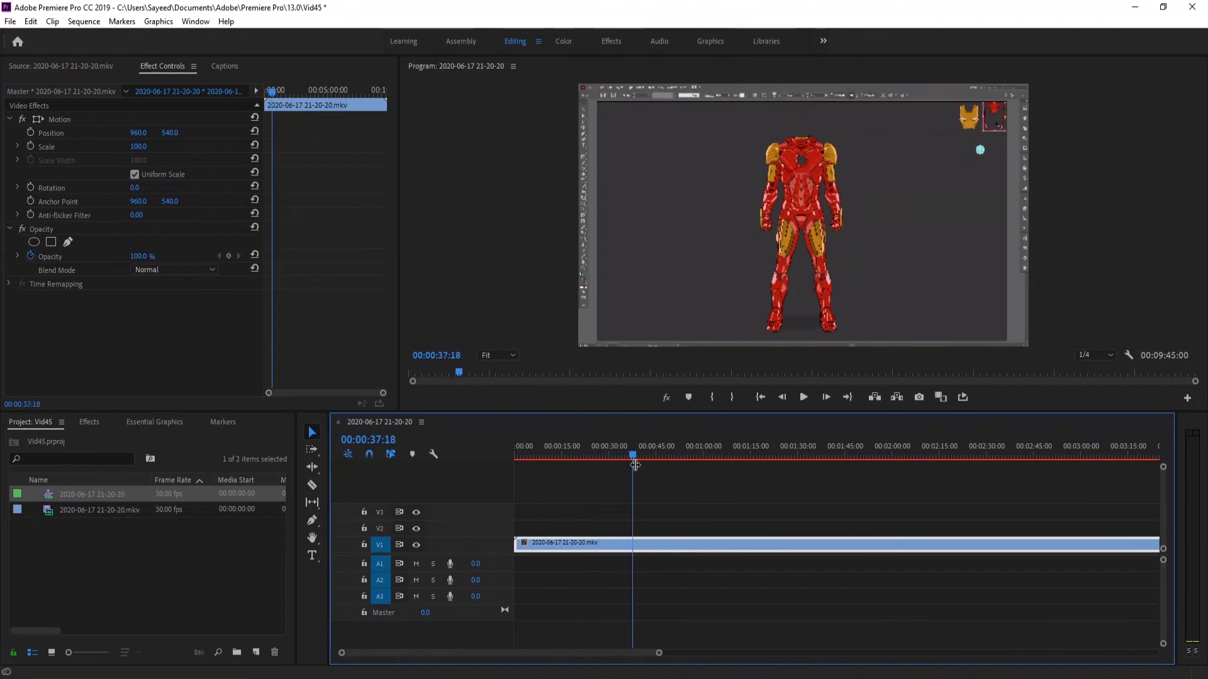
Step: Set the V1 clip to 300% speed with Reverse Speed, then scrub to preview it
right_click(662, 542)
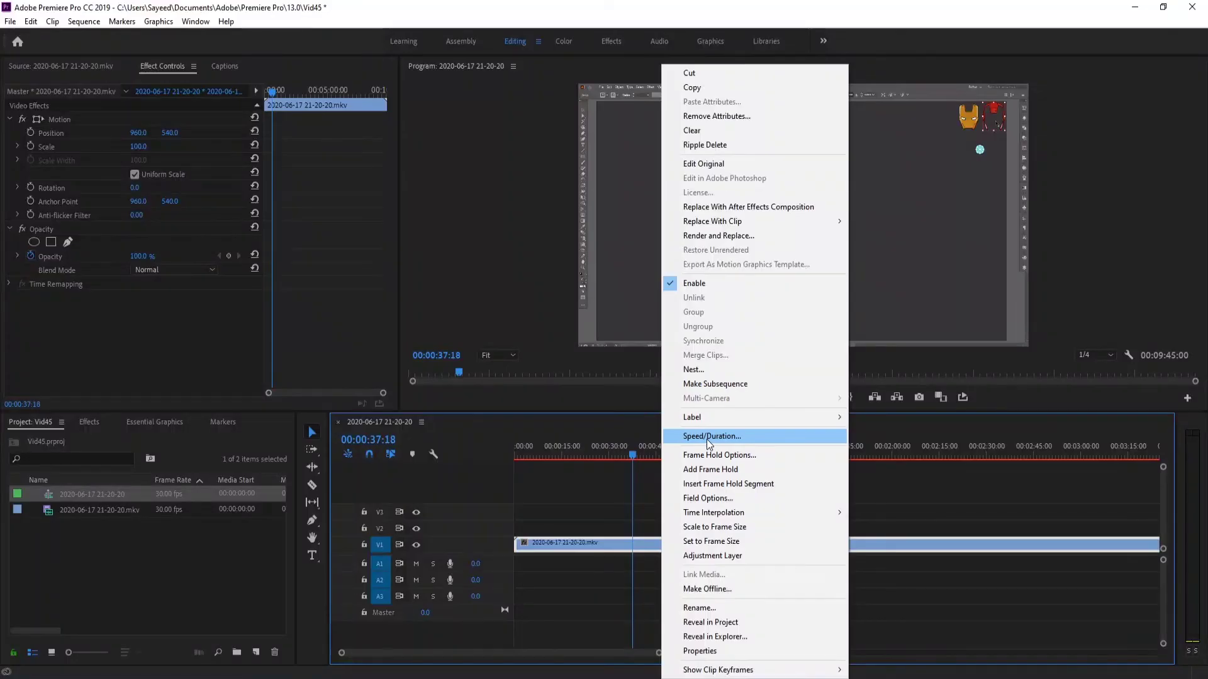
click(708, 437)
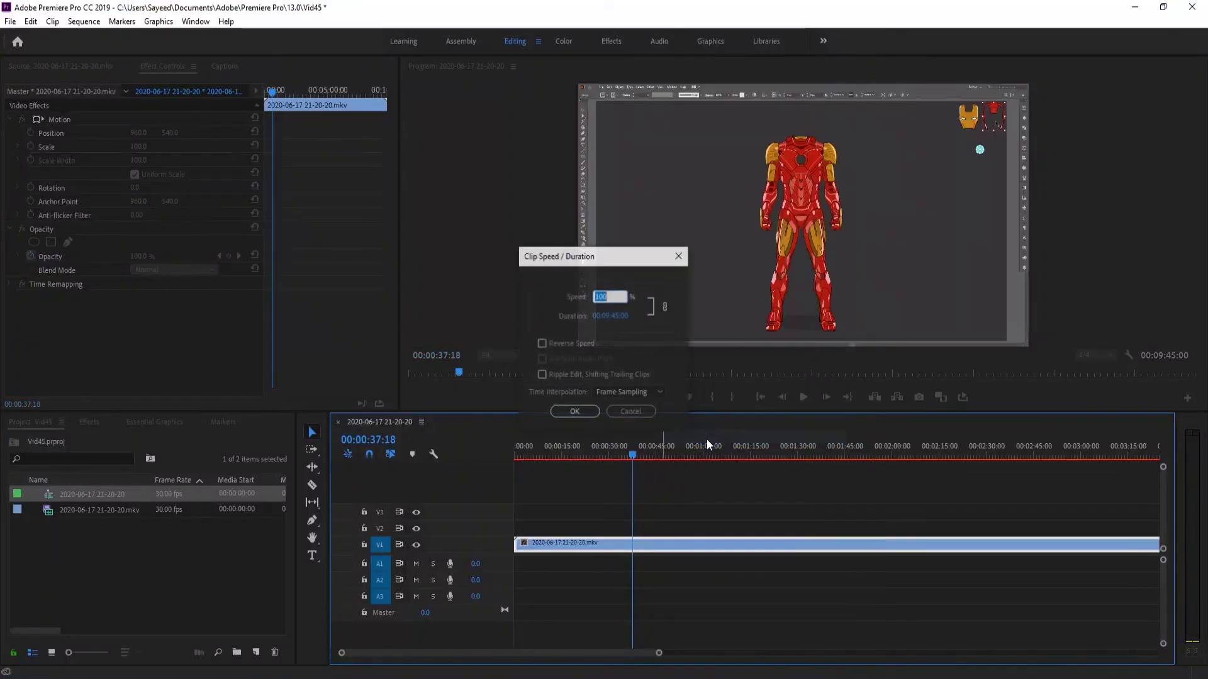
click(611, 297)
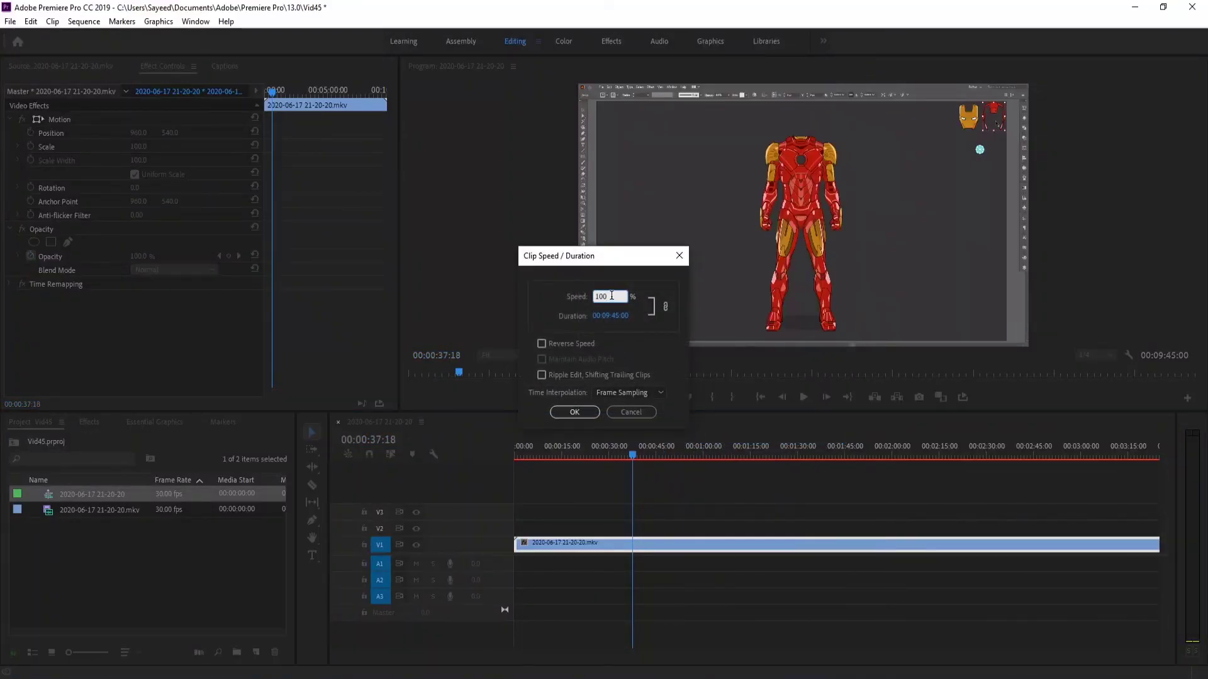
drag(612, 296, 586, 313)
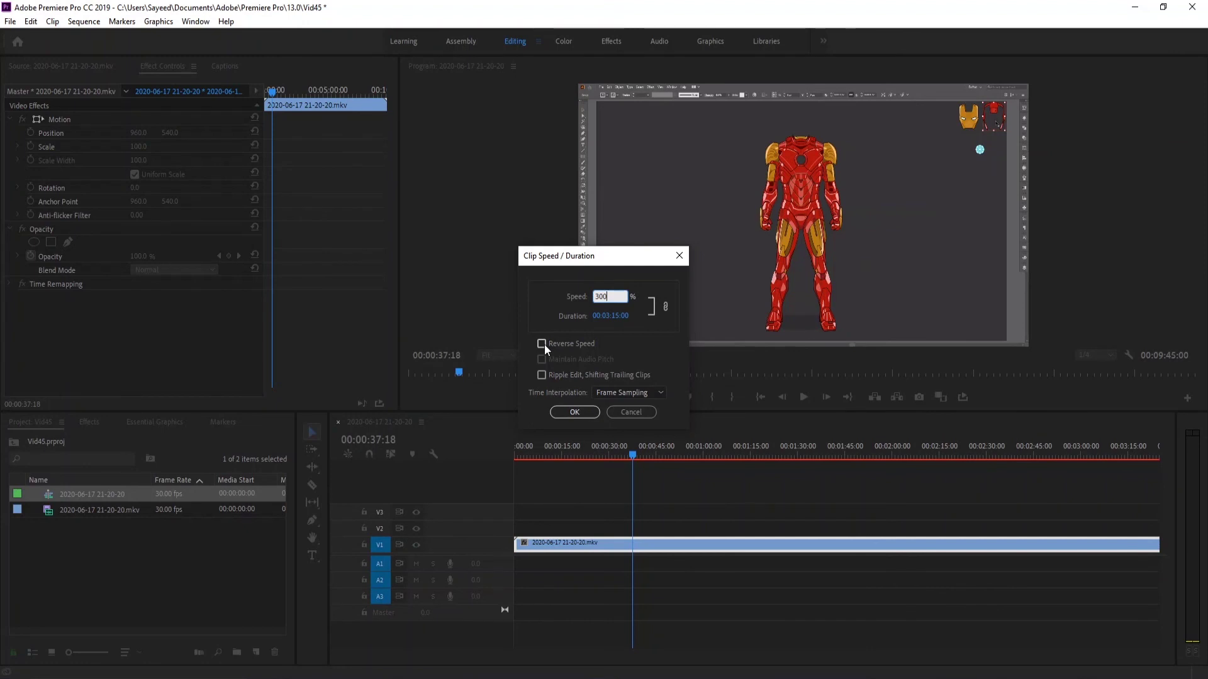
click(543, 344)
click(562, 411)
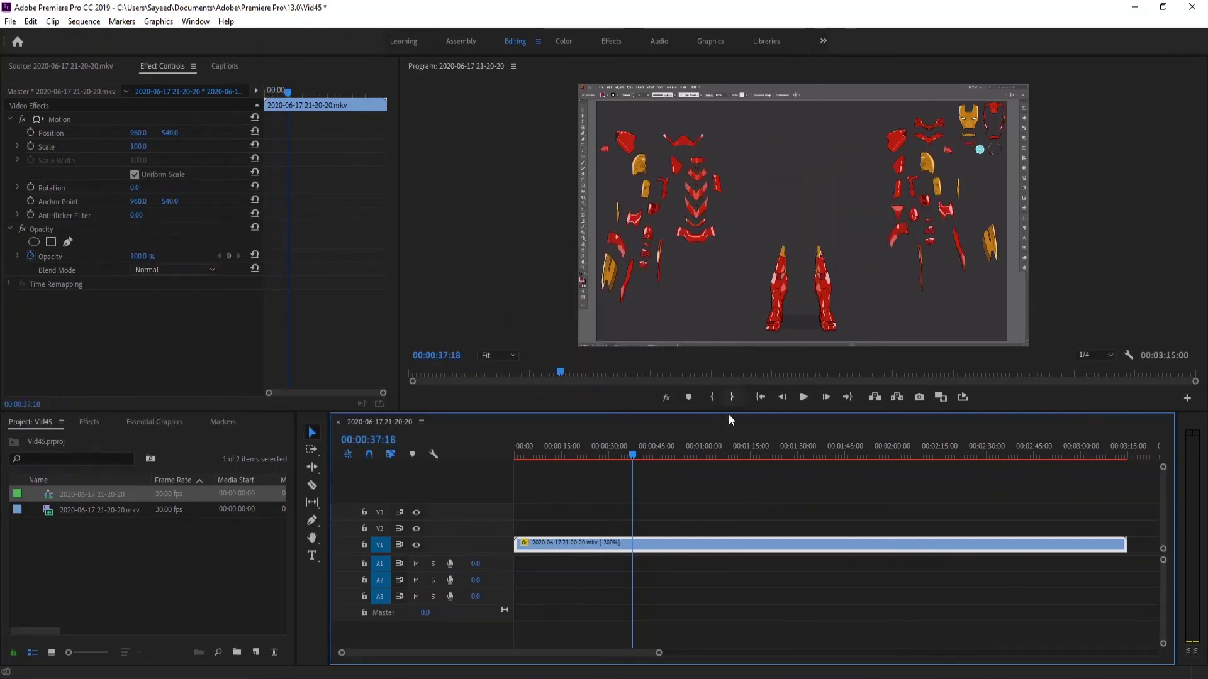
drag(631, 455, 1004, 493)
Step: Scrub the reversed clip to its end, then back to the start showing the assembled figure
drag(549, 653, 580, 652)
click(896, 451)
drag(896, 451, 930, 451)
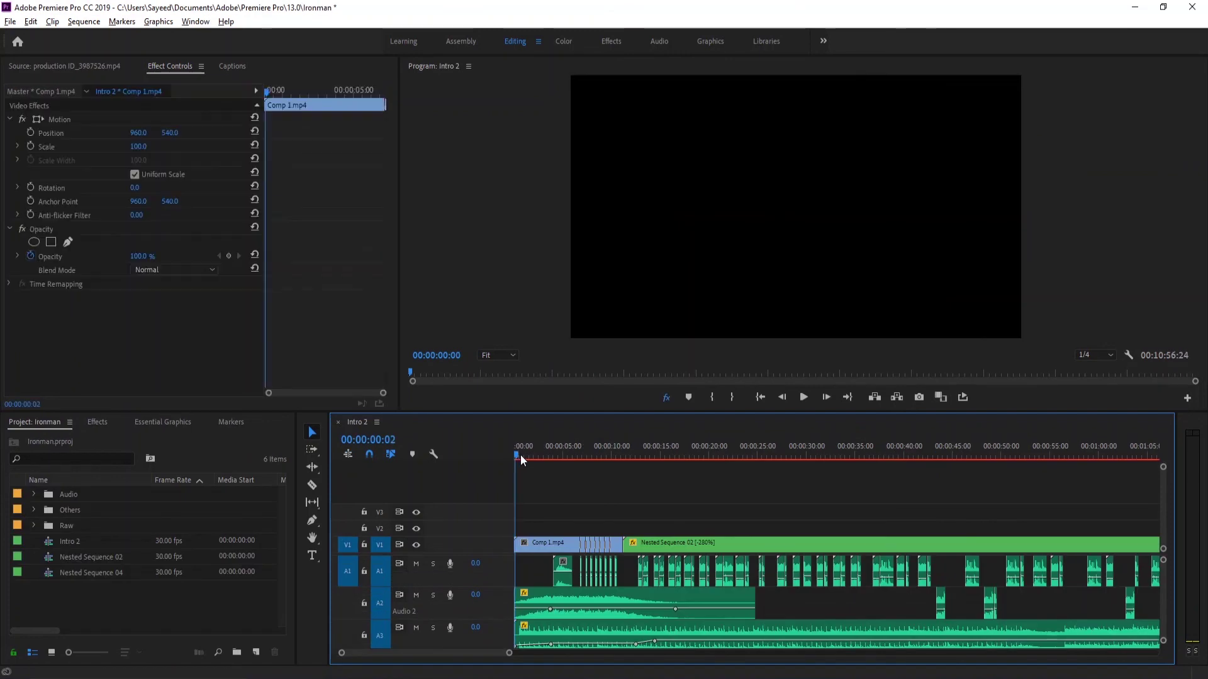
drag(520, 455, 913, 462)
Step: Zoom out the timeline and move along it to review the finished Iron Man video
key(minus)
drag(504, 653, 728, 668)
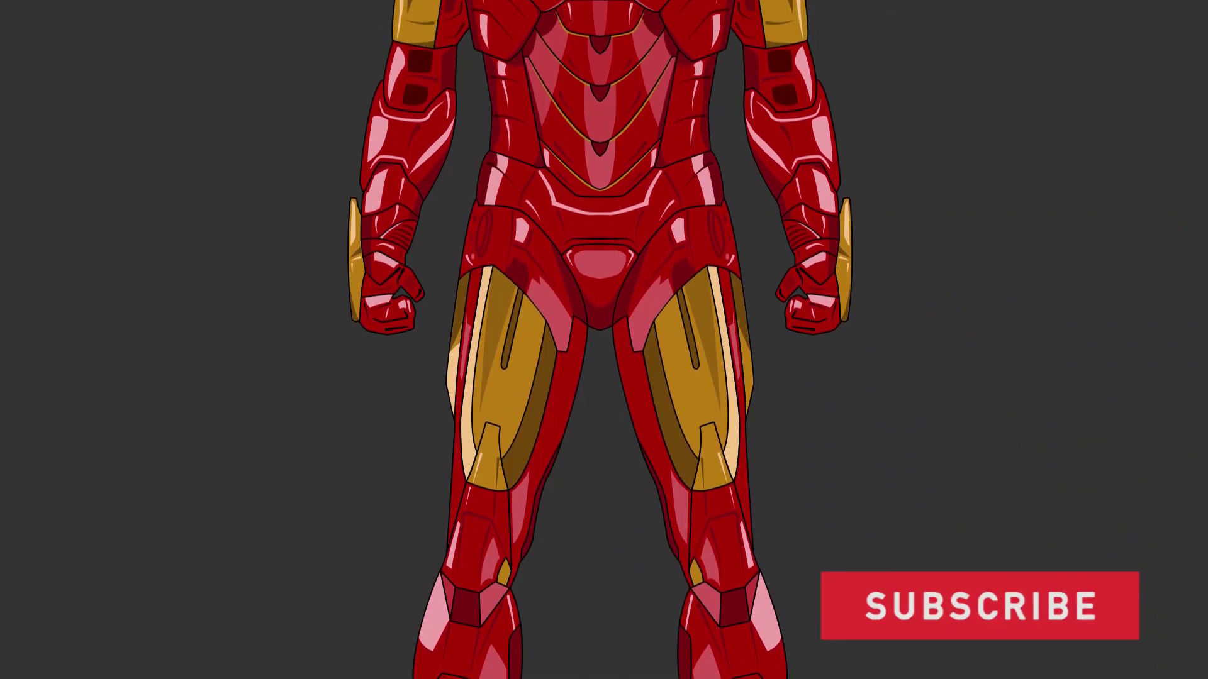